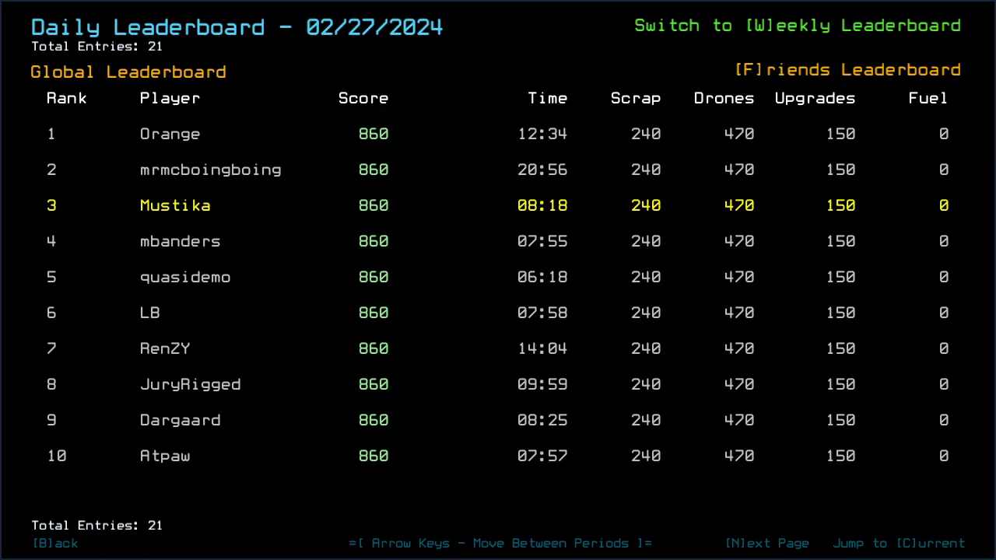
Check the friends-only daily leaderboard, then the modded daily leaderboard, closing each
key("f")
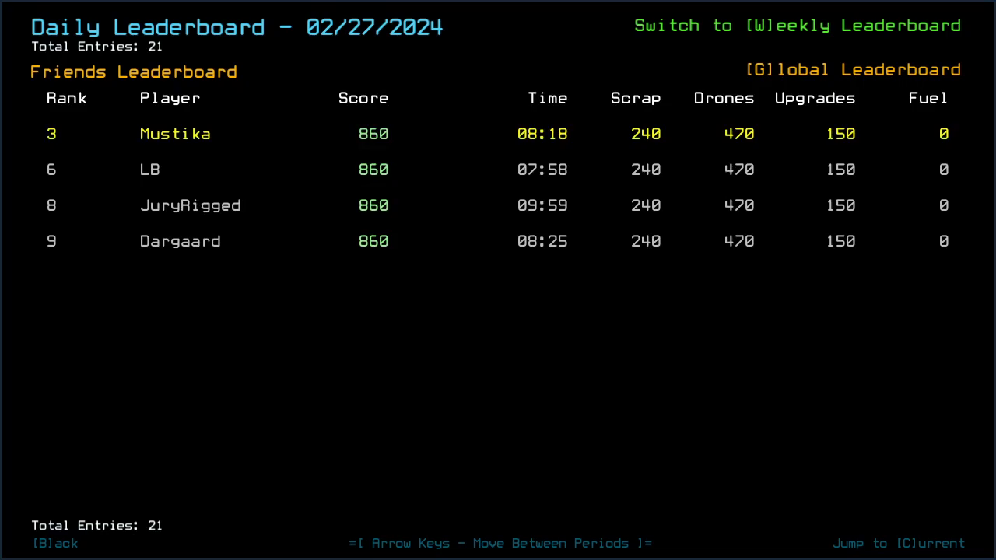
key("b")
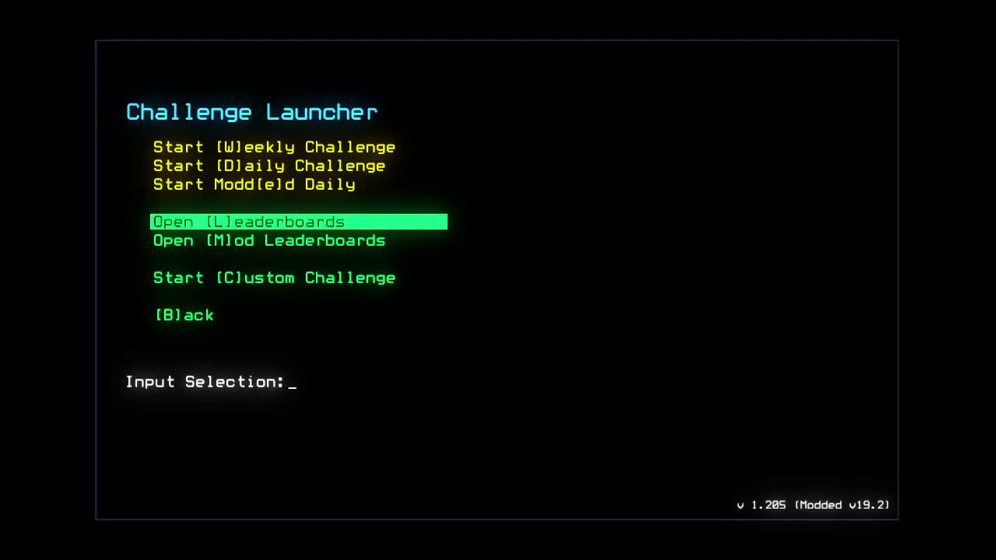
key("m")
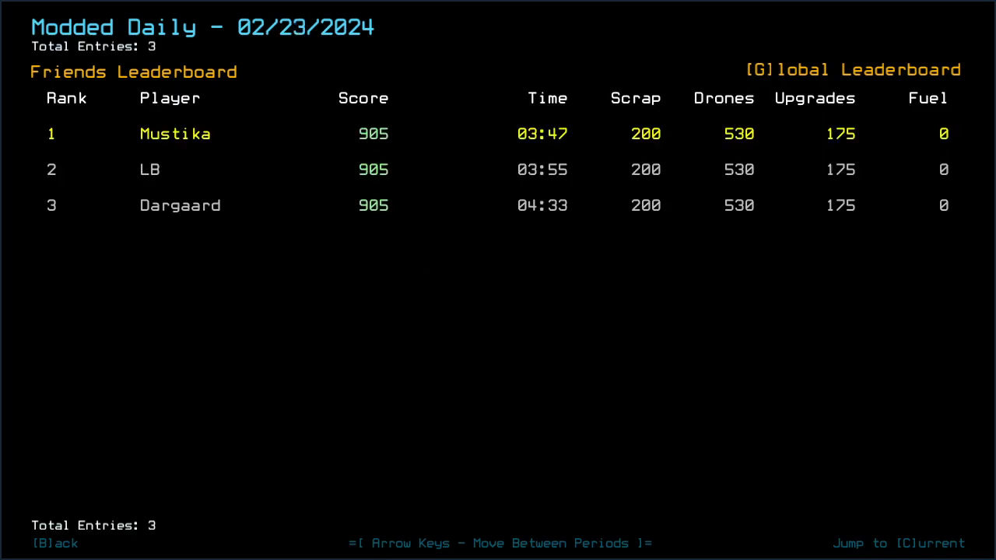
key("b")
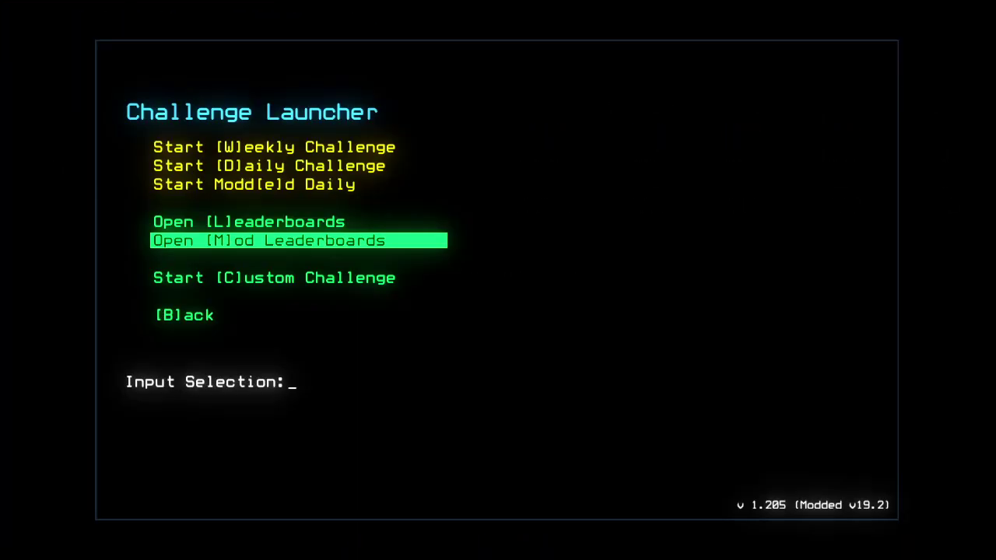
Start the Modded Daily, cycle drone cameras 3, 2 and 1, and review the alias list
key("Return")
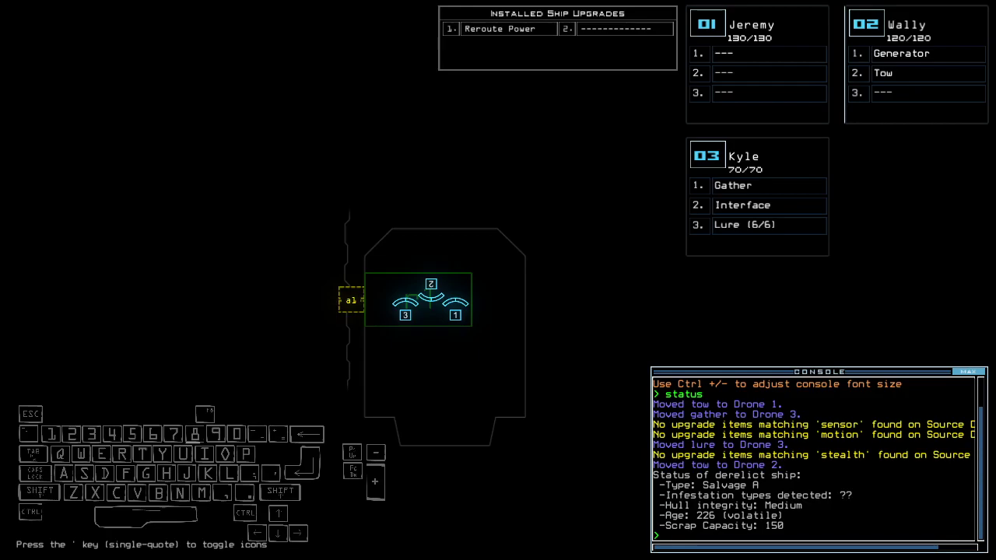
key("3")
key("2")
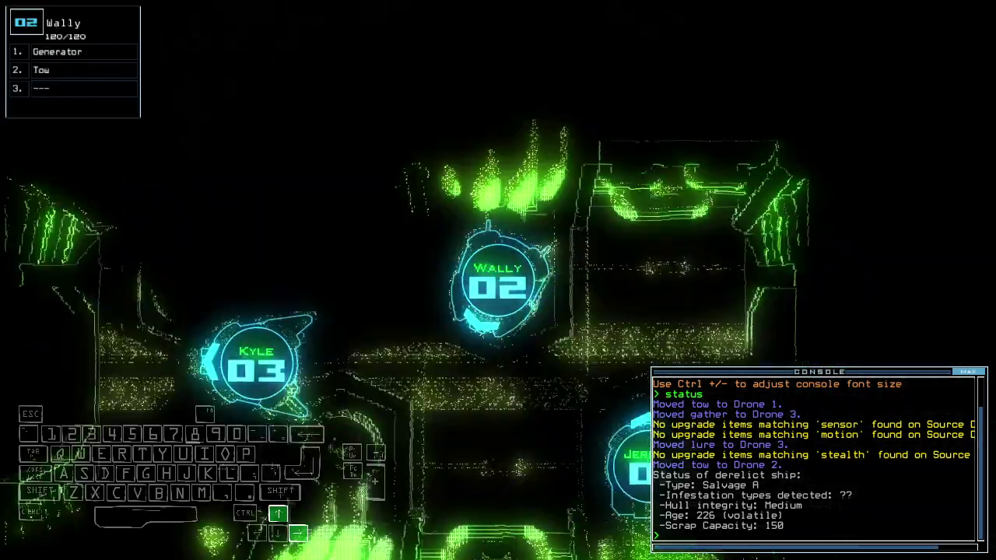
key("1")
key("1")
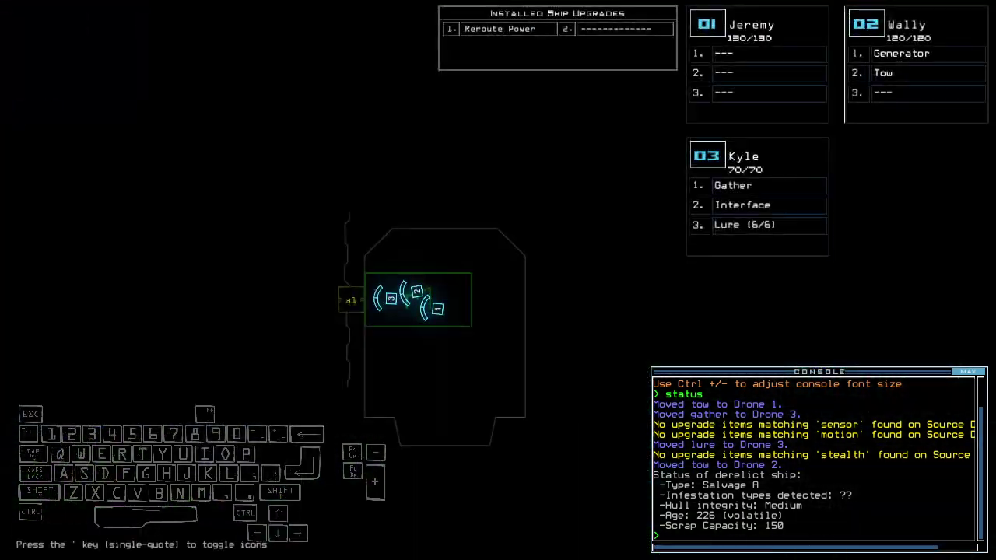
type("alias")
key("Return")
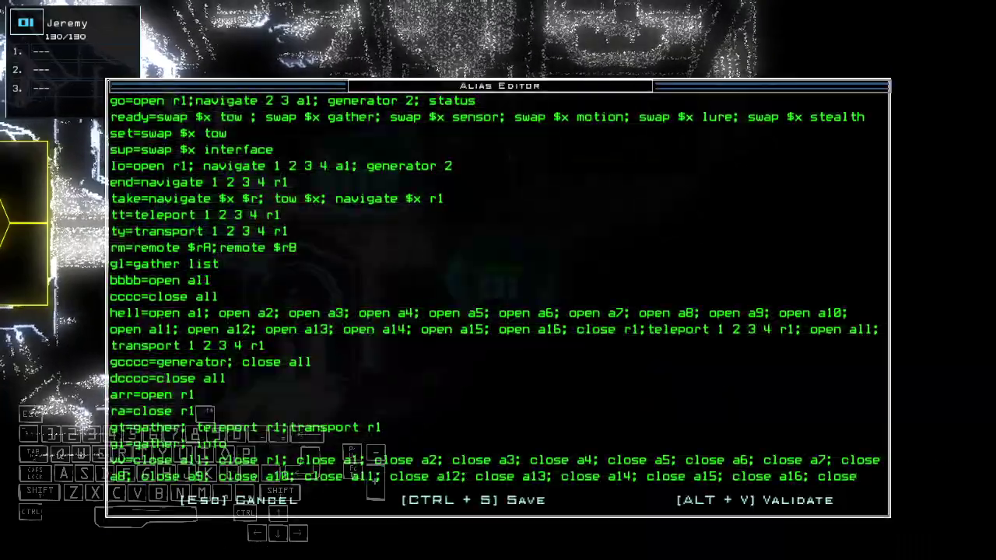
key("Escape")
type("1")
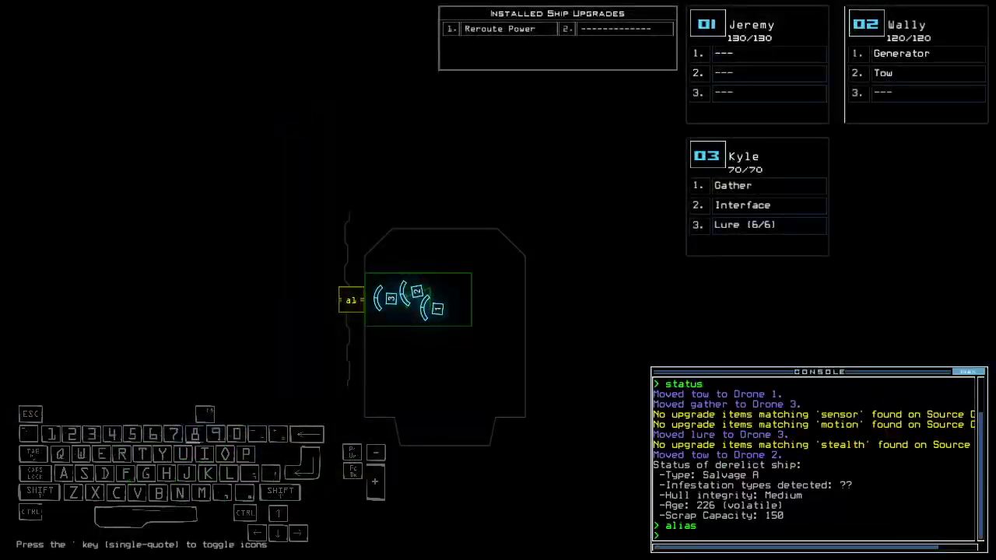
type("go")
Launch the mission with 'go' and gather the first scrap
key("Return")
key("Up")
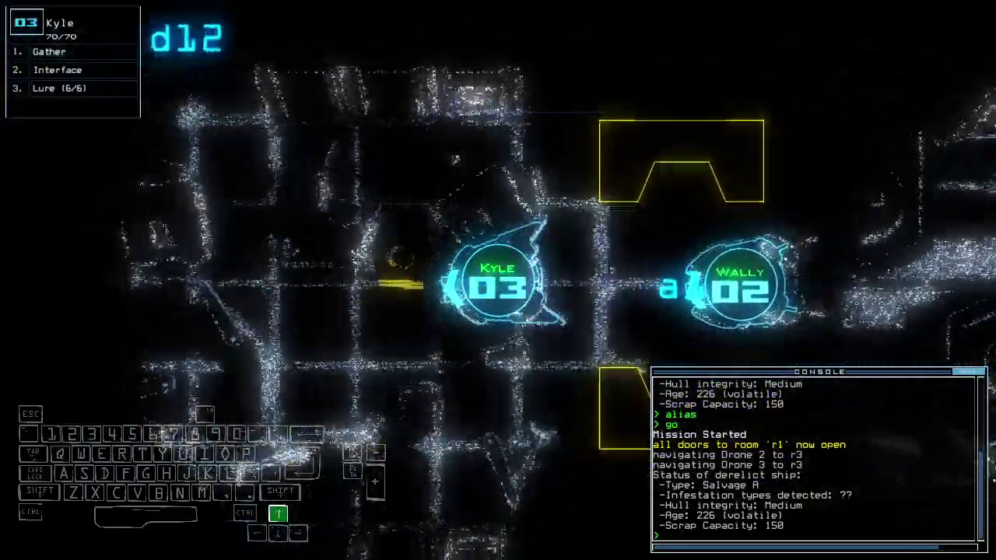
type("g")
key("Return")
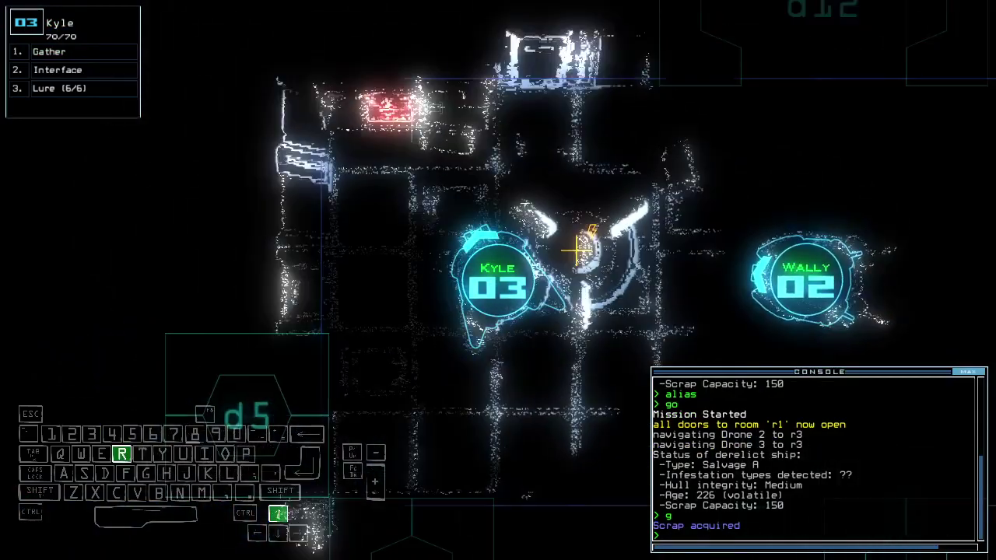
type("rv")
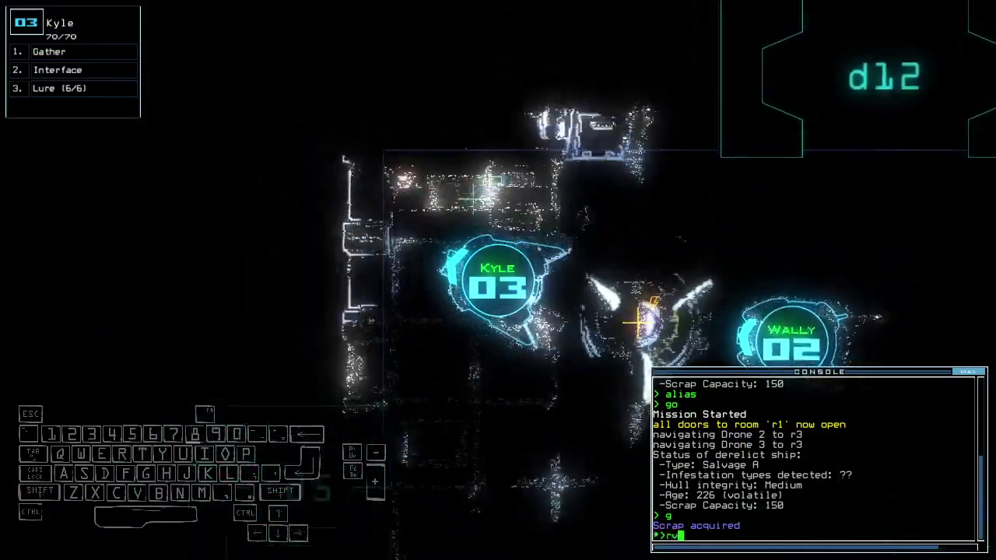
key("space")
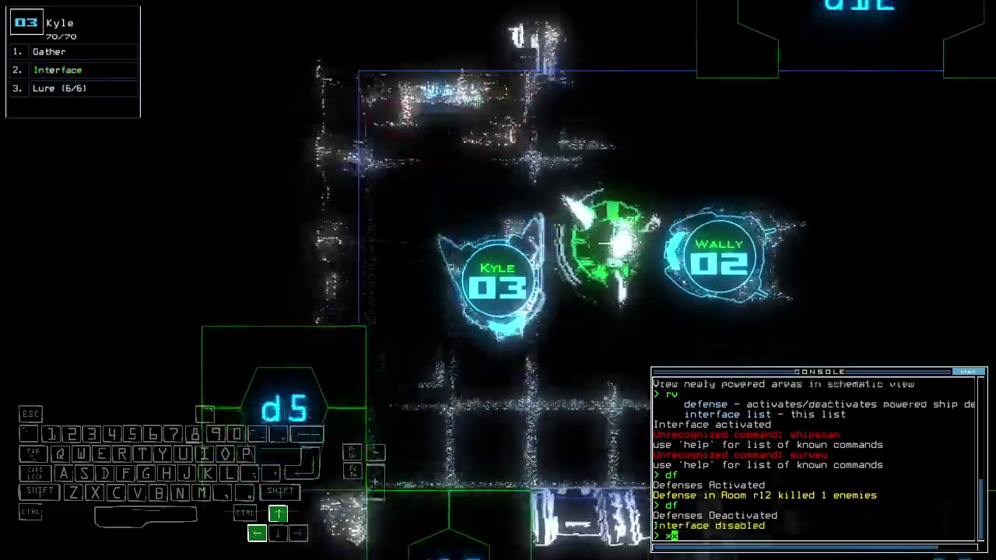
type("xx r3")
Cycle the r3 doors, open door d12, and gather nearby scrap
key("Return")
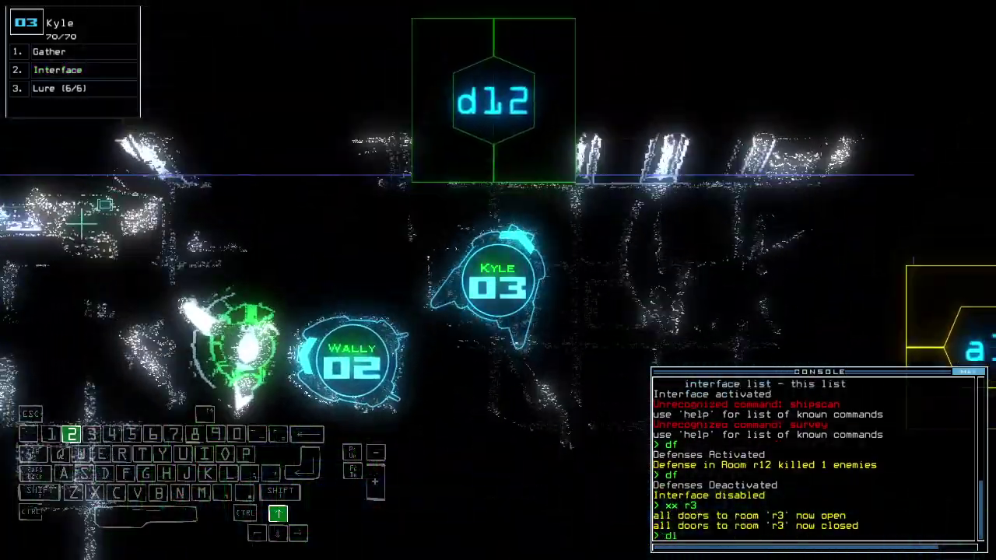
type("d12")
key("Return")
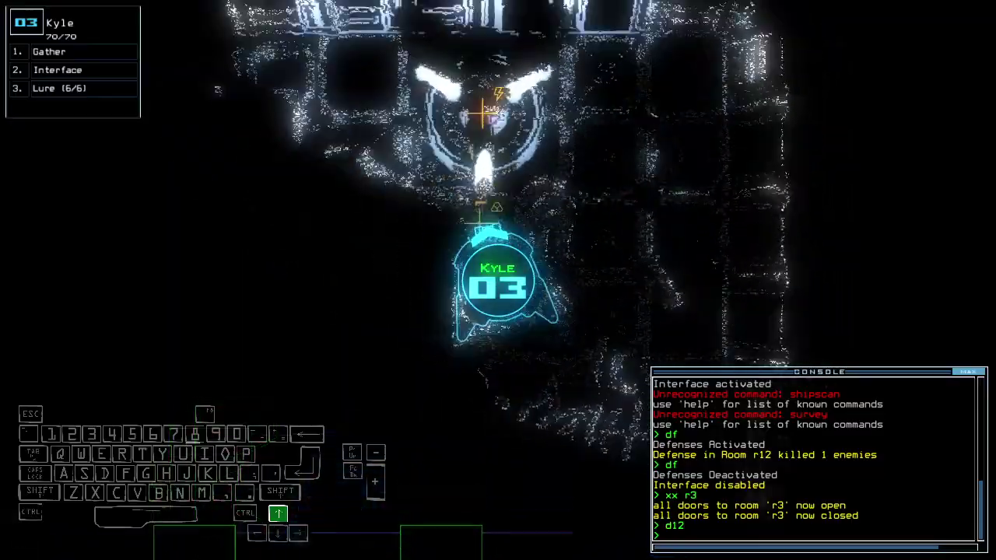
type("g")
key("Return")
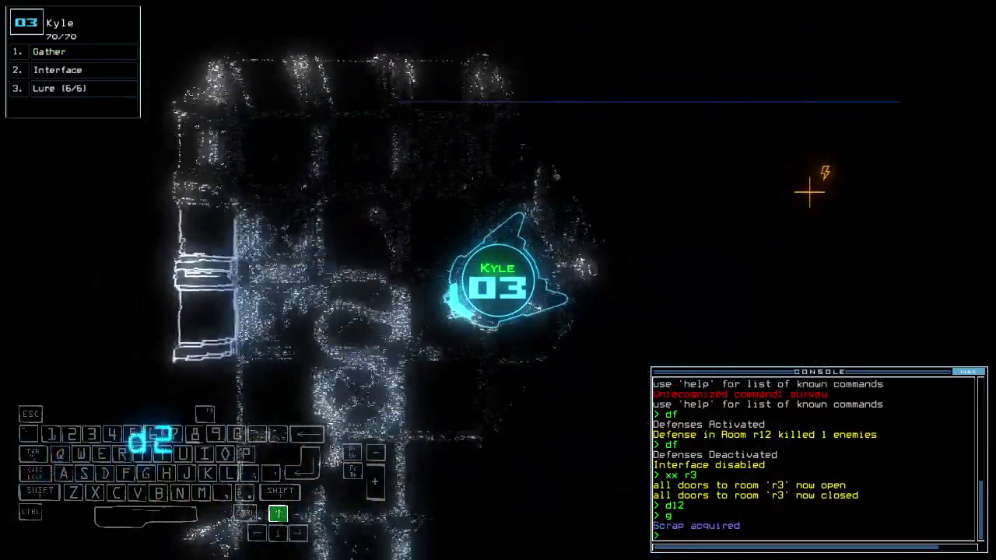
key("Up")
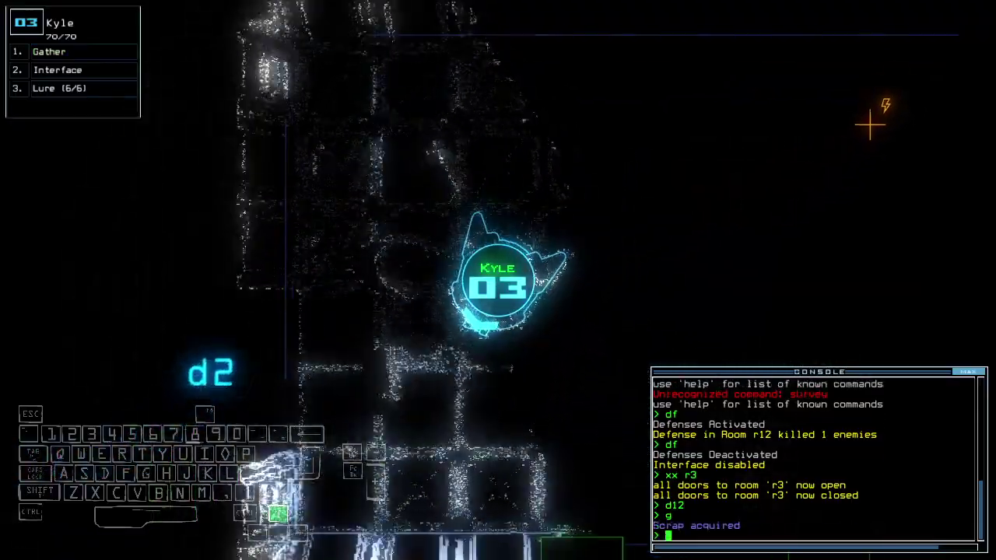
key("Left")
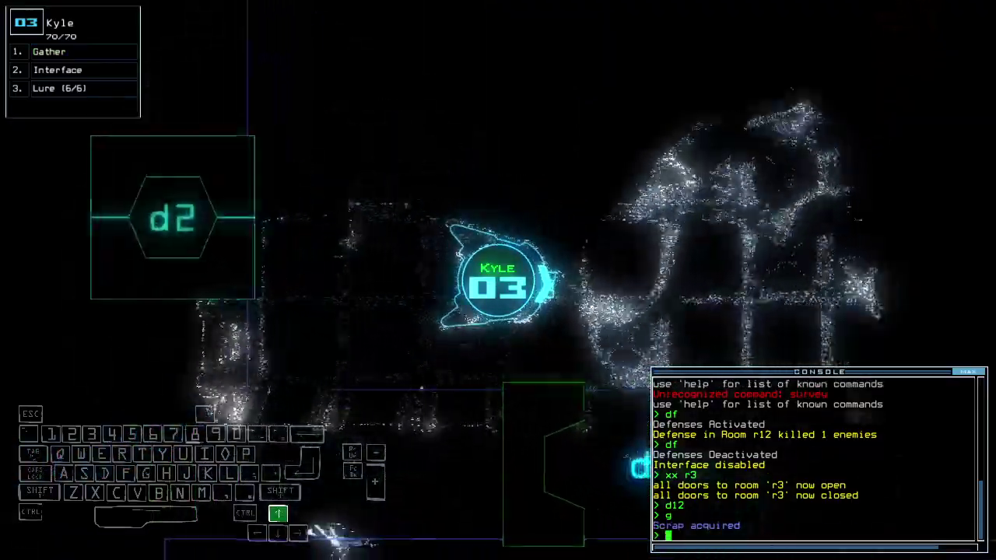
key("Up")
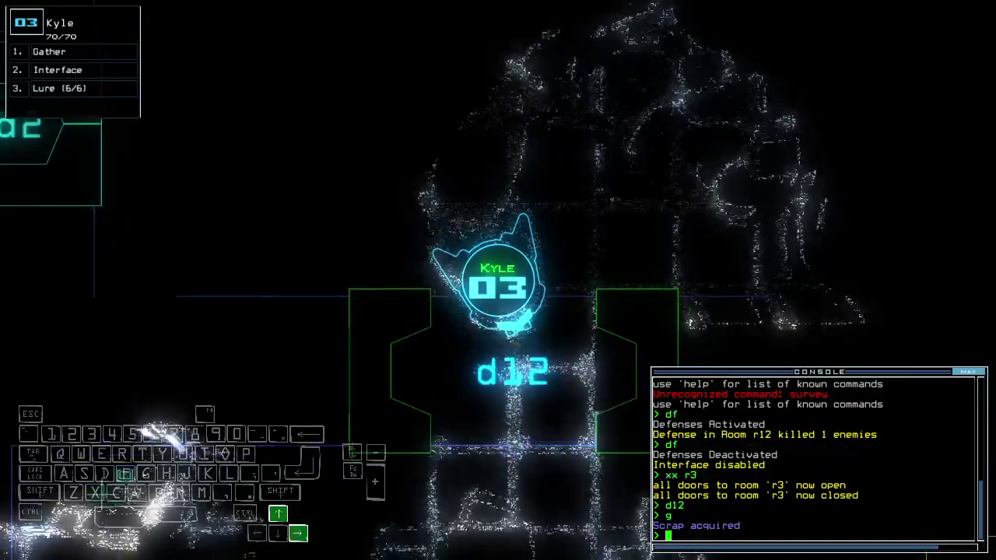
type("d12")
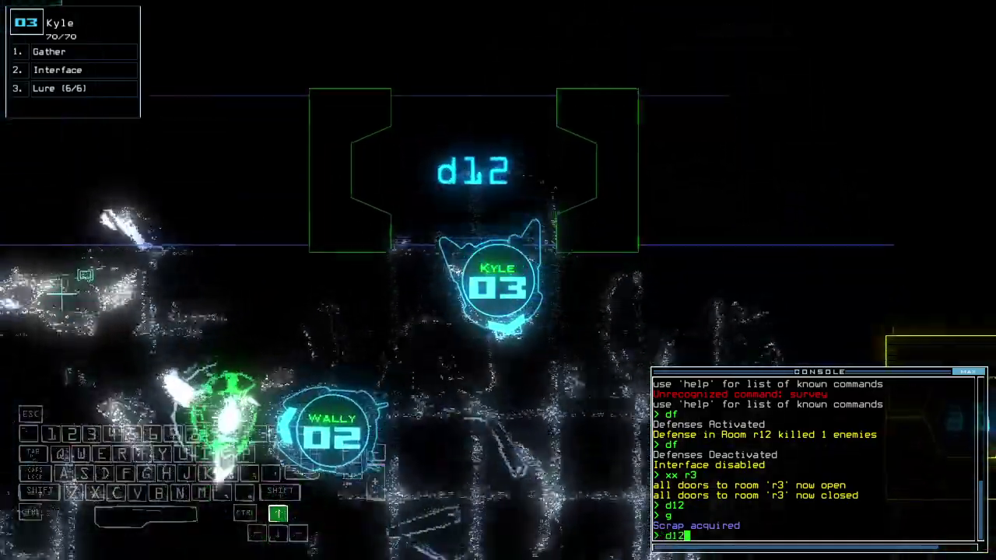
Toggle d12, open d11, check the derelict's status, and drop a lure
key("Return")
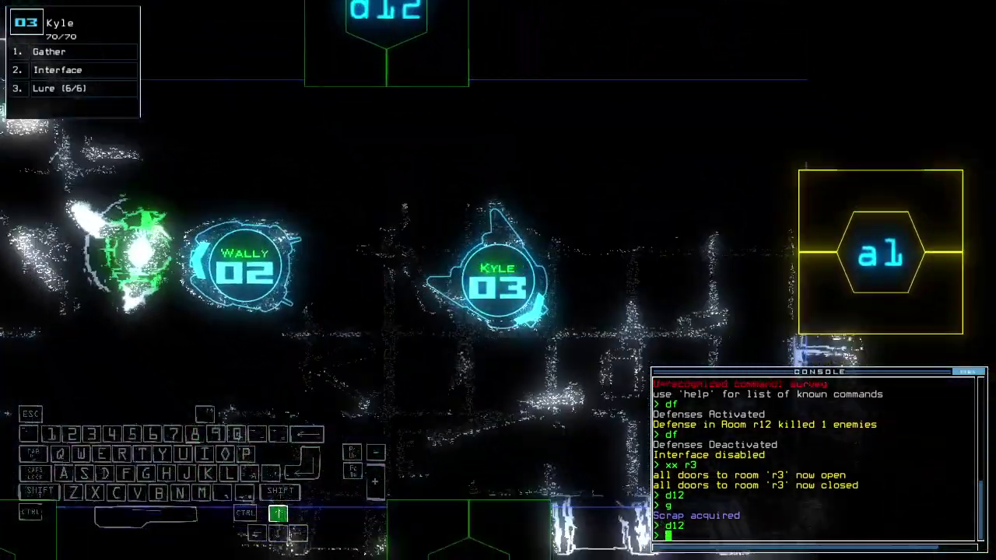
type("d11")
key("Return")
key("Tab")
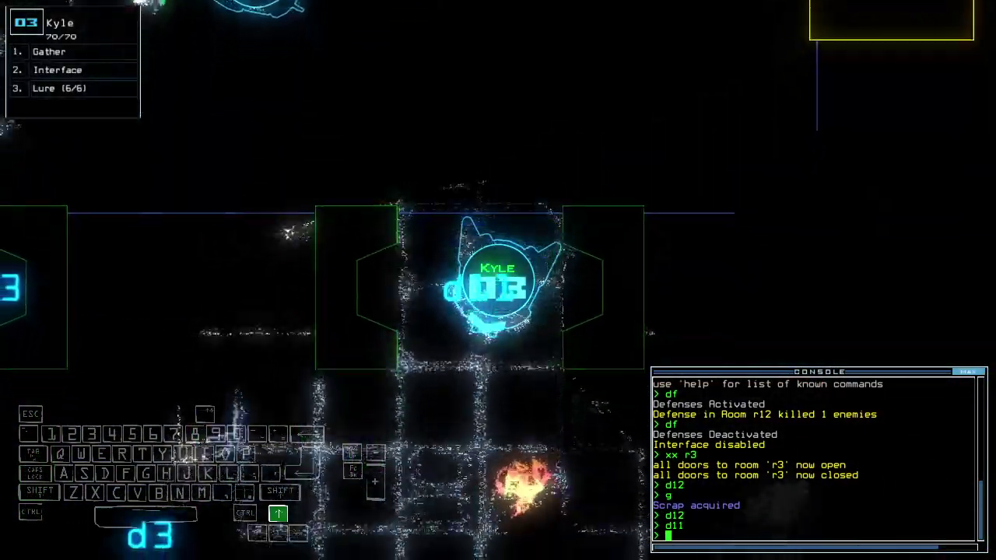
key("Up")
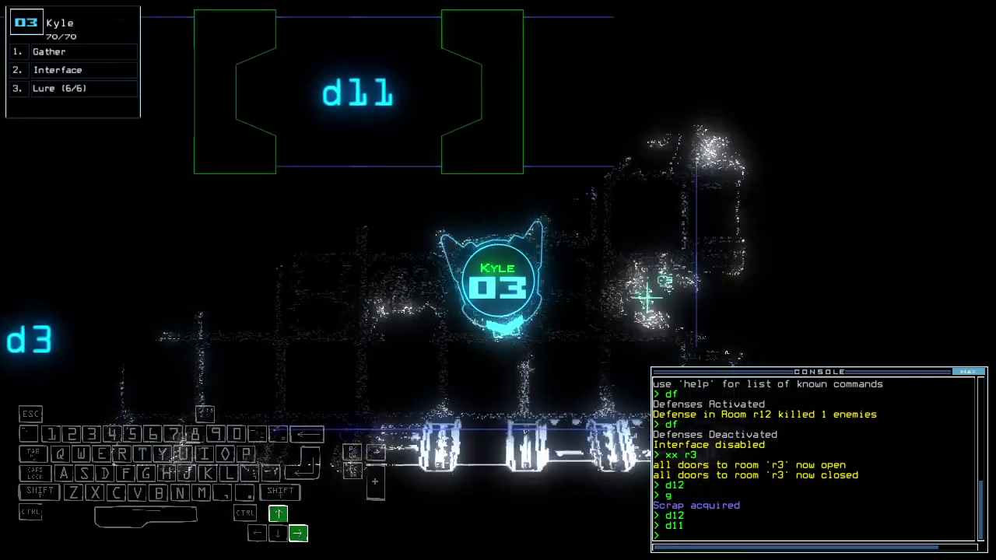
type("status")
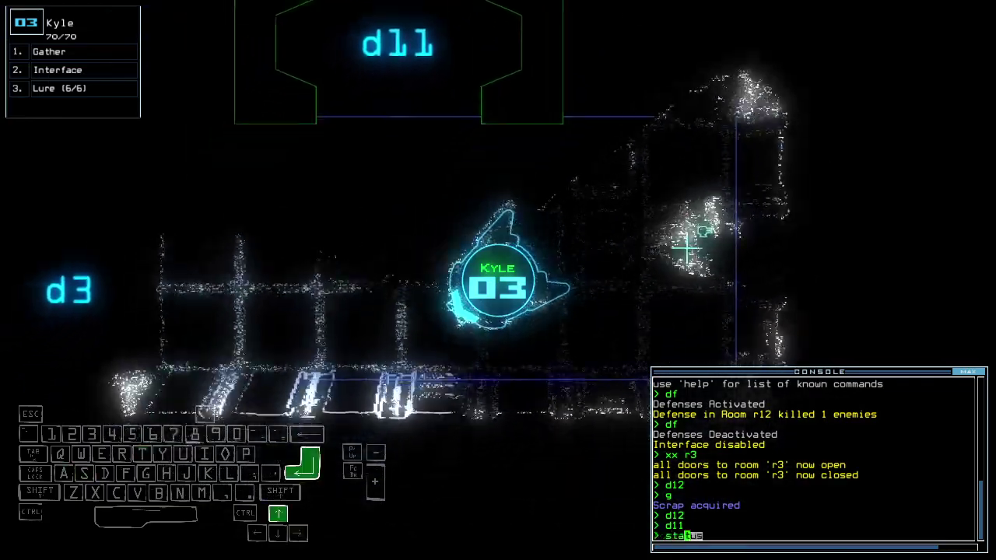
key("Return")
type("l")
key("Return")
type("d3")
Open door d3 and preview the upgrade swap with the found drone
key("Return")
key("Tab")
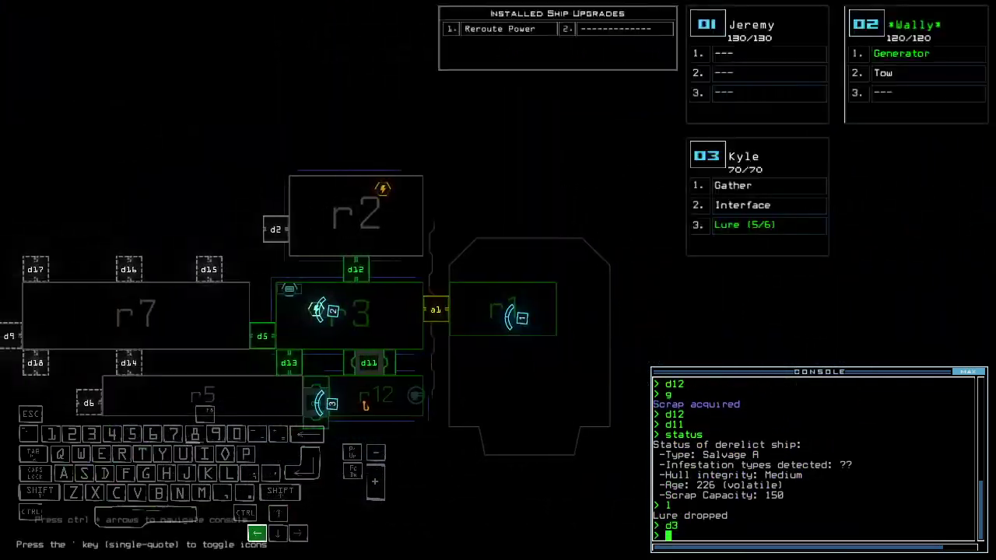
key("Tab")
type("swap")
key("Return")
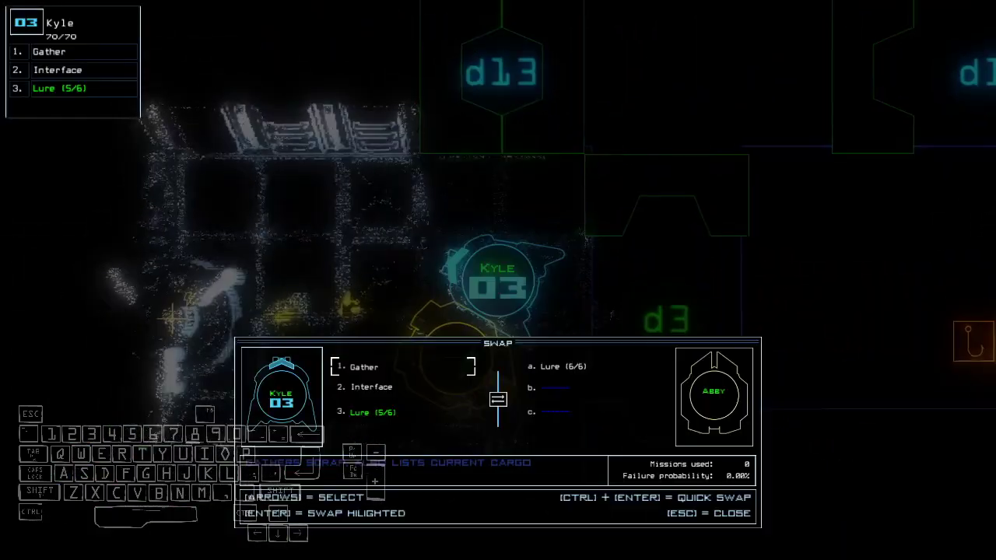
key("Escape")
Gather all the remaining scrap in the room
key("Return")
type("gg")
key("Return")
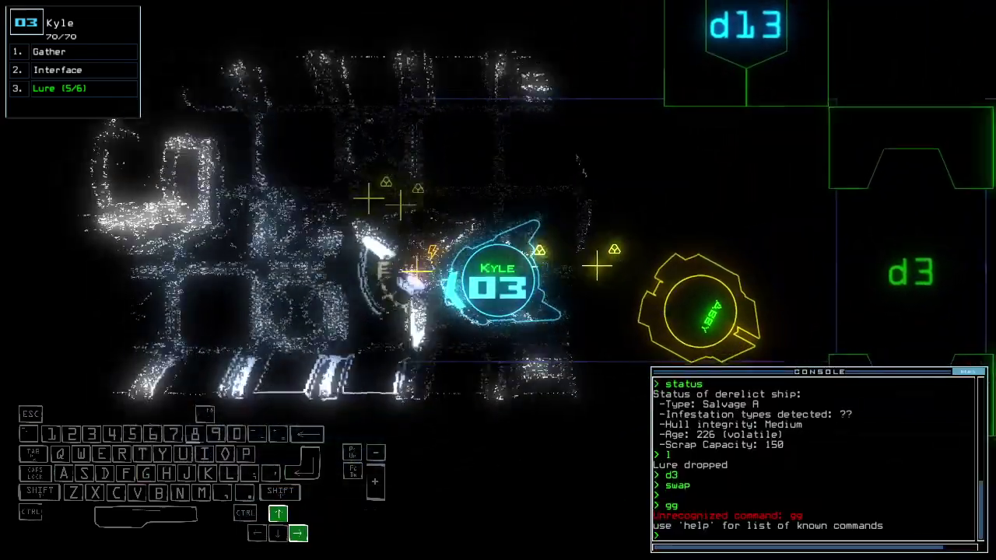
type("g")
key("Return")
key("Down")
type("g")
key("Return")
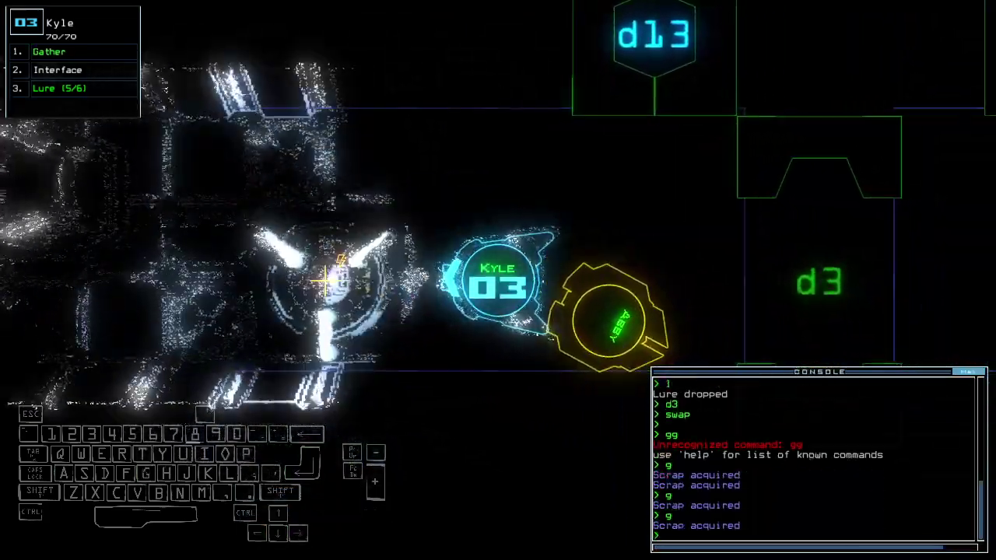
type("g")
key("Return")
type("d13")
Open door d13, bring drone 2 over, and have it tow the captured drone
key("Return")
type("navigate 2")
key("Return")
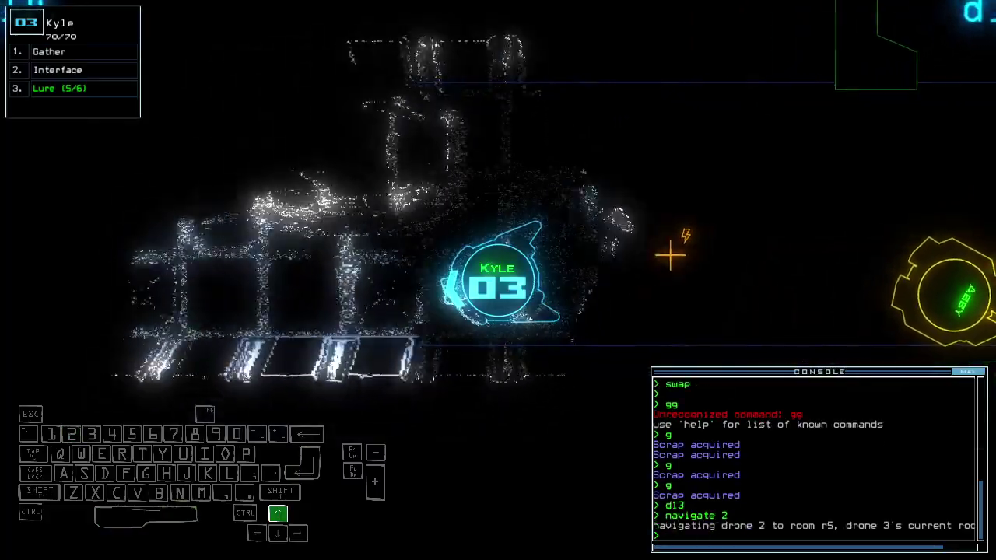
key("Down")
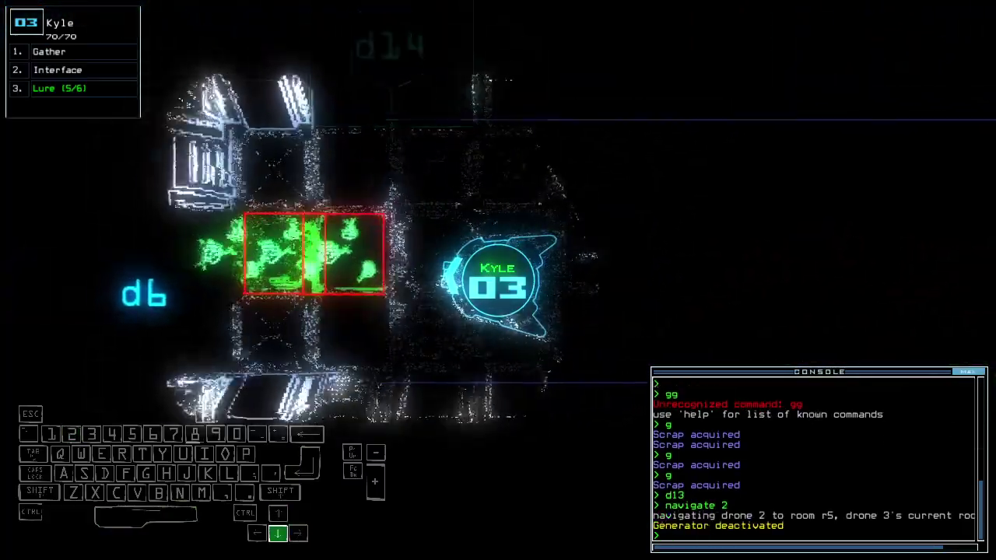
type("tow 2")
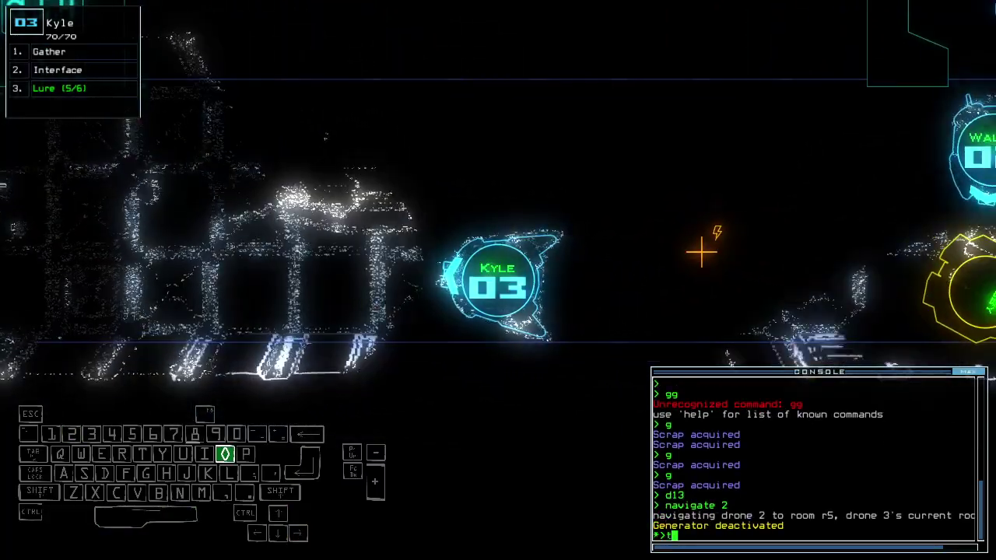
key("Return")
key("Return")
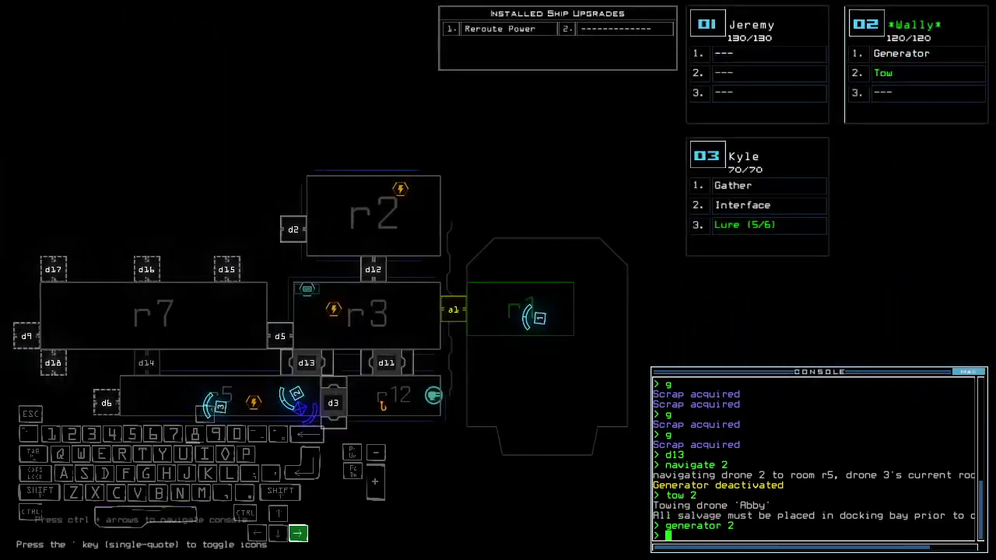
Power up drone 2's generator and have Kyle pick up the lure
key("Left")
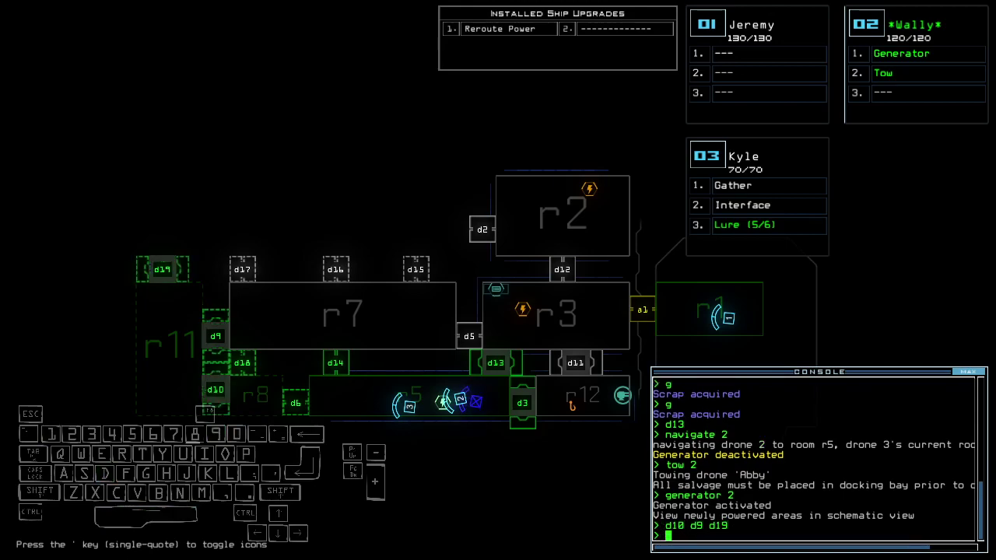
key("Tab")
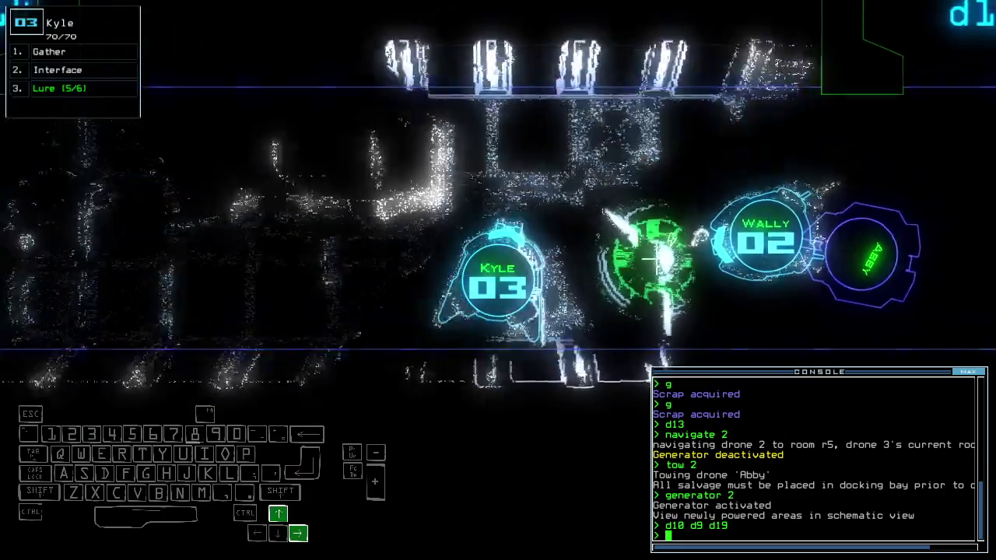
key("Up")
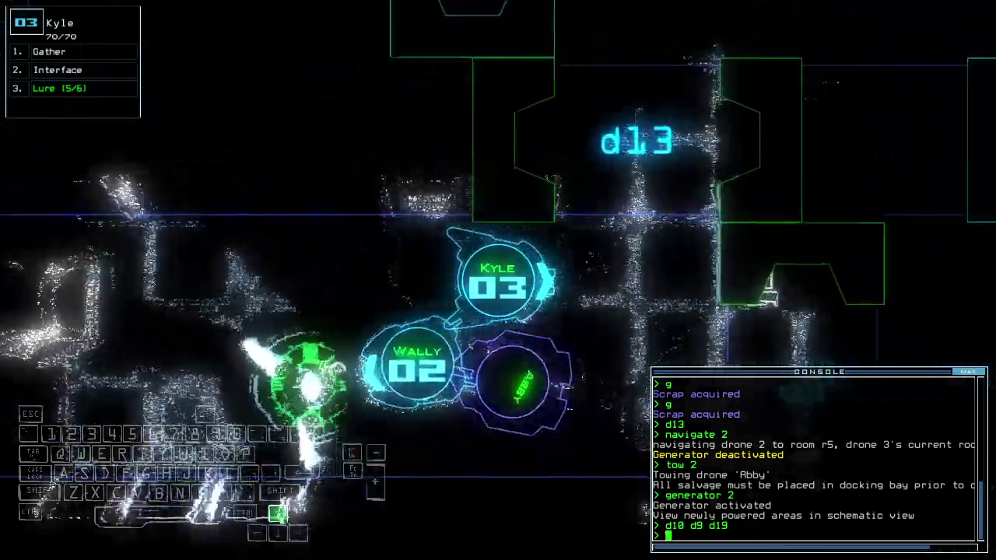
type("pickup")
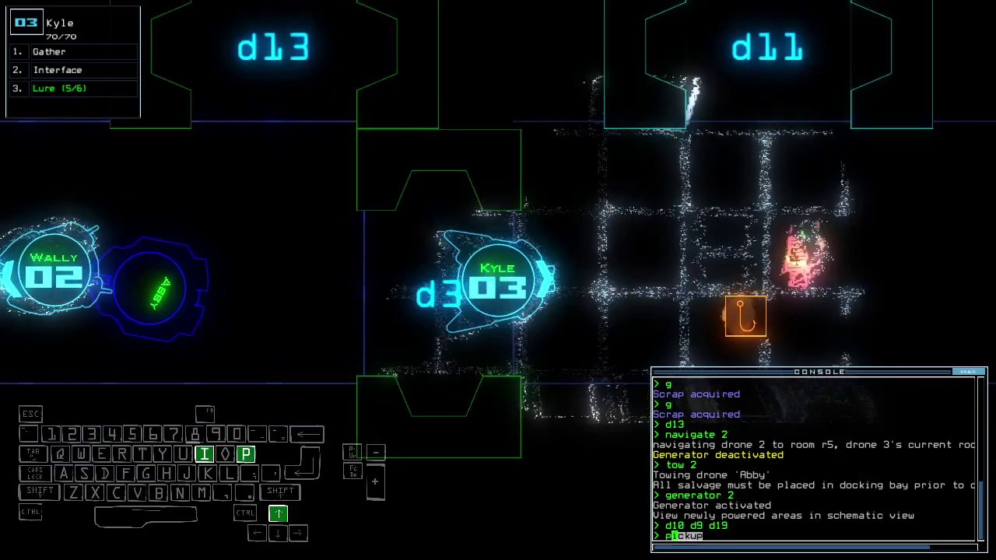
key("Return")
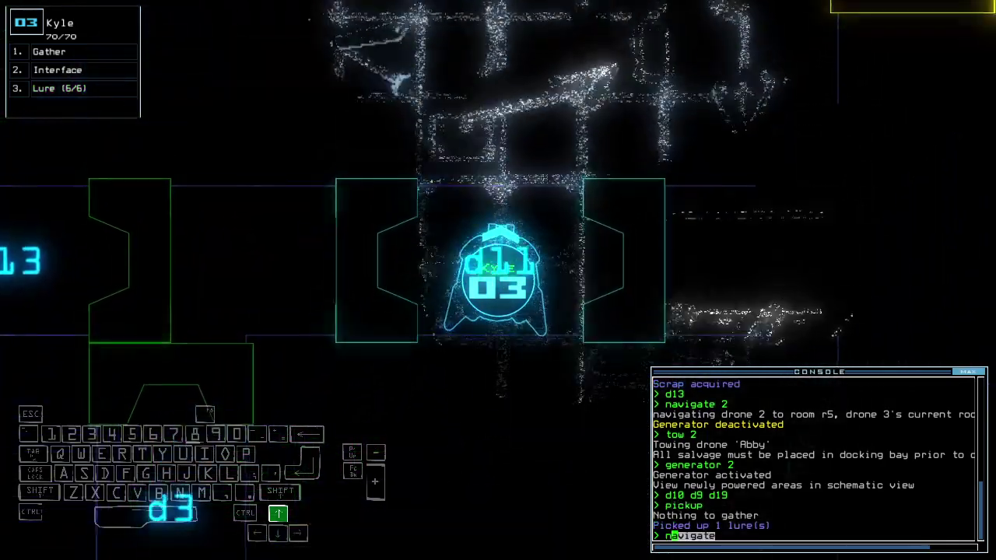
type("navigate 2")
Send Wally toward r3, activate the generator, and open all doors to r1
key("Return")
key("Tab")
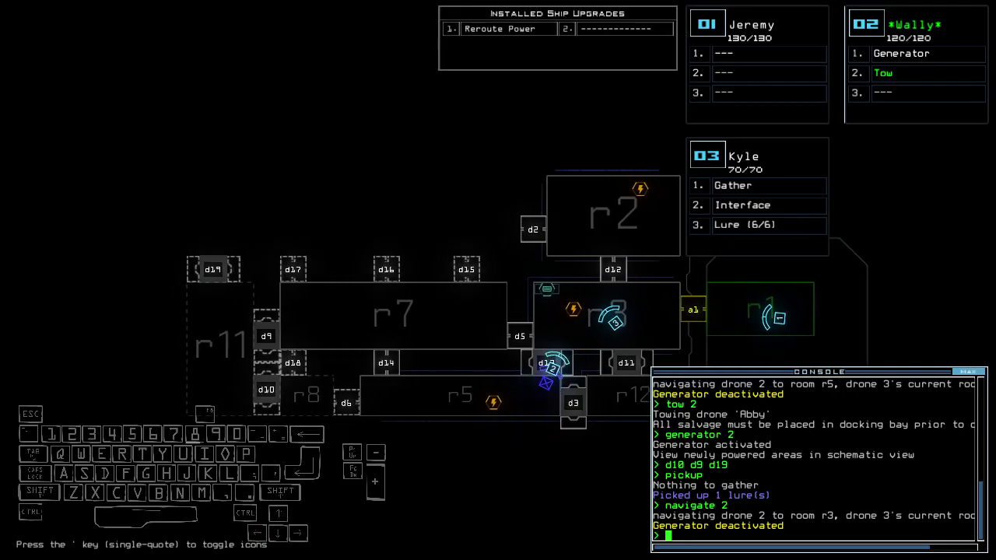
key("Tab")
type("generator")
key("Return")
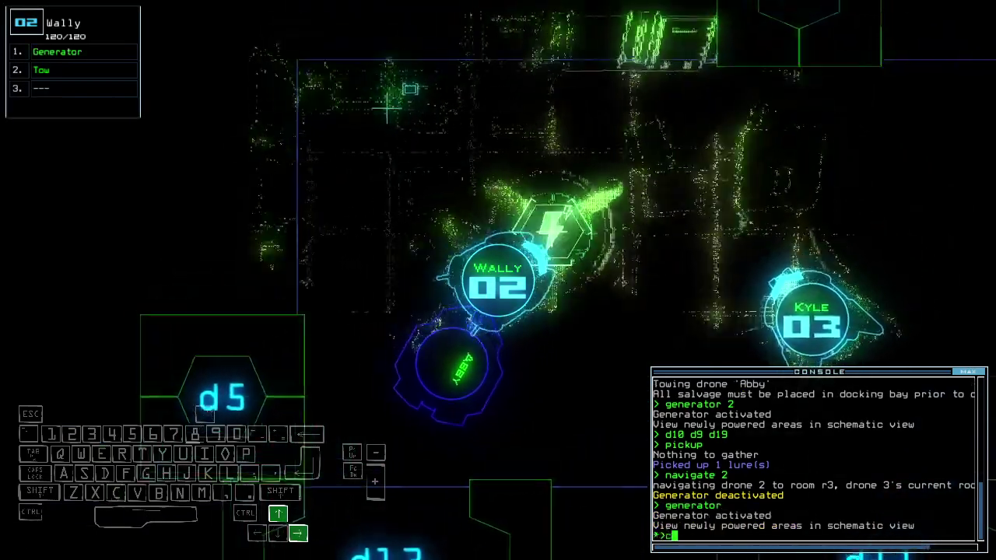
type("cccc")
key("Return")
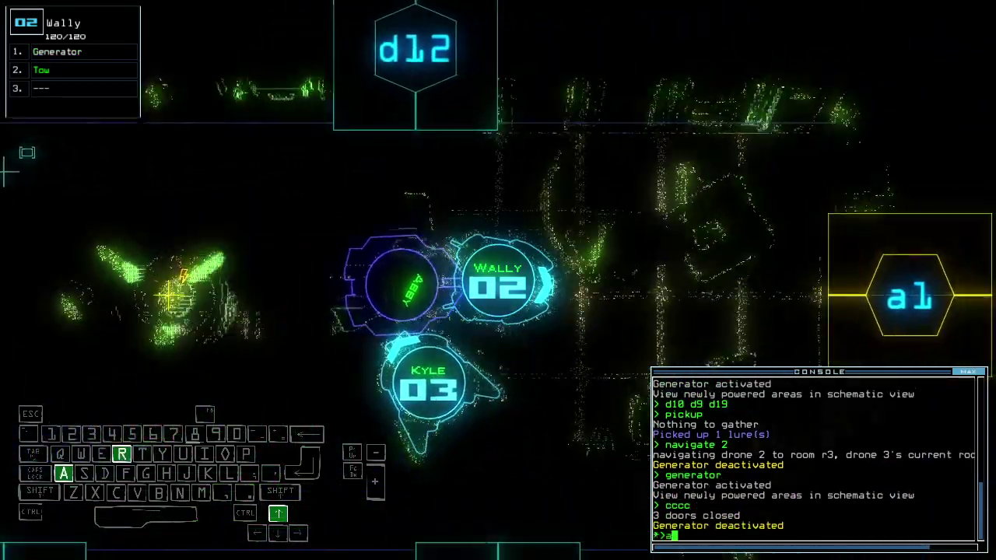
type("arr")
key("Return")
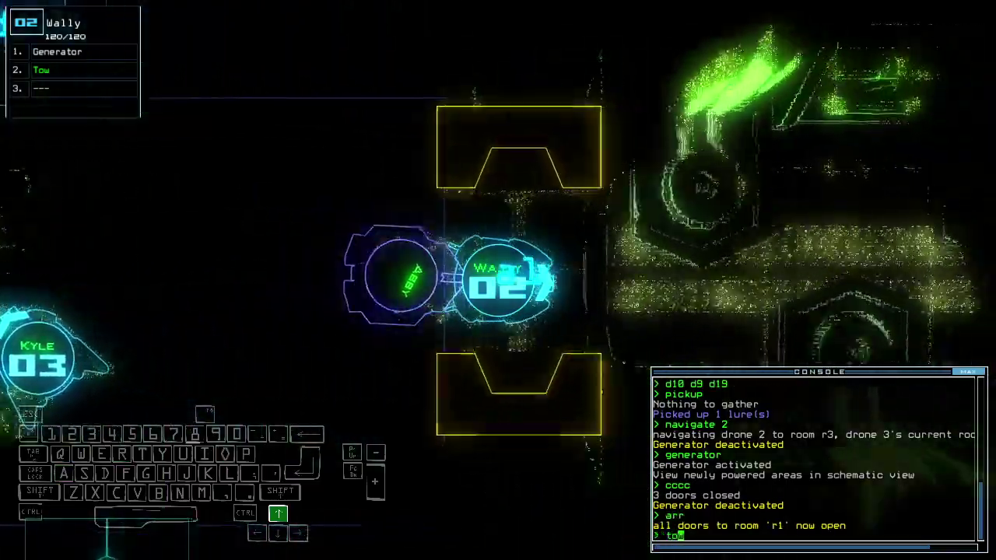
type("tow")
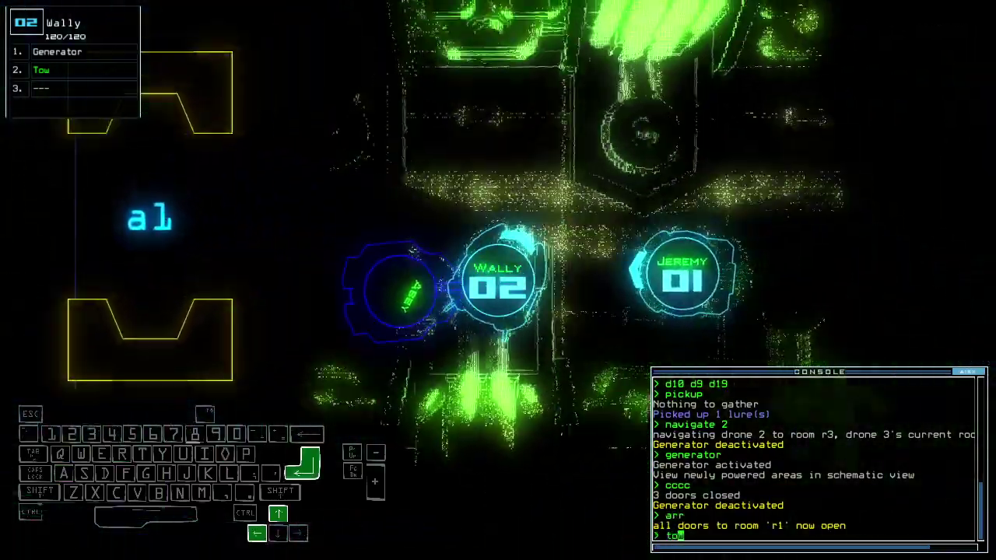
Release Abby, move her Lure module to Wally, and drive Wally through d12
key("Return")
key("s")
key("Escape")
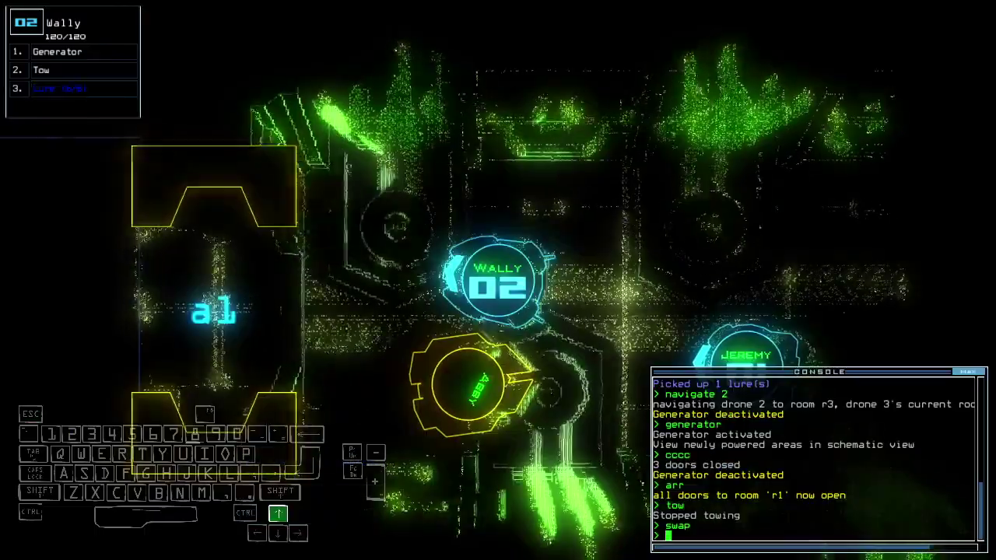
key("Up")
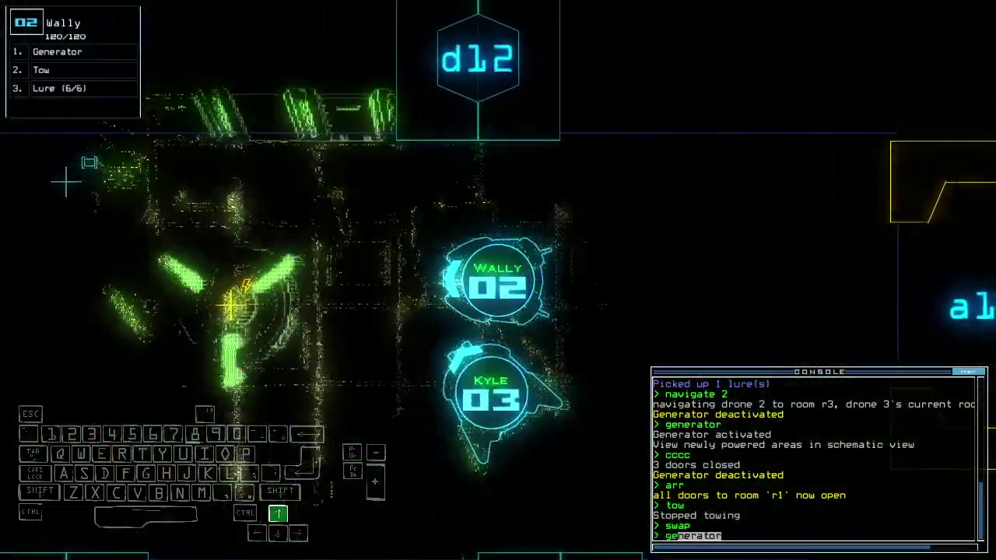
type("generator")
key("Return")
type("d")
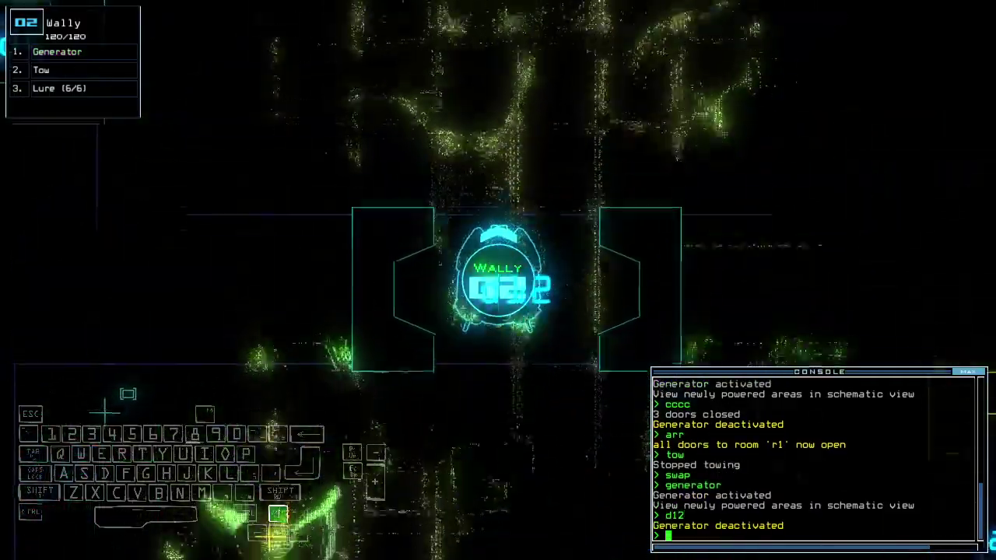
key("Up")
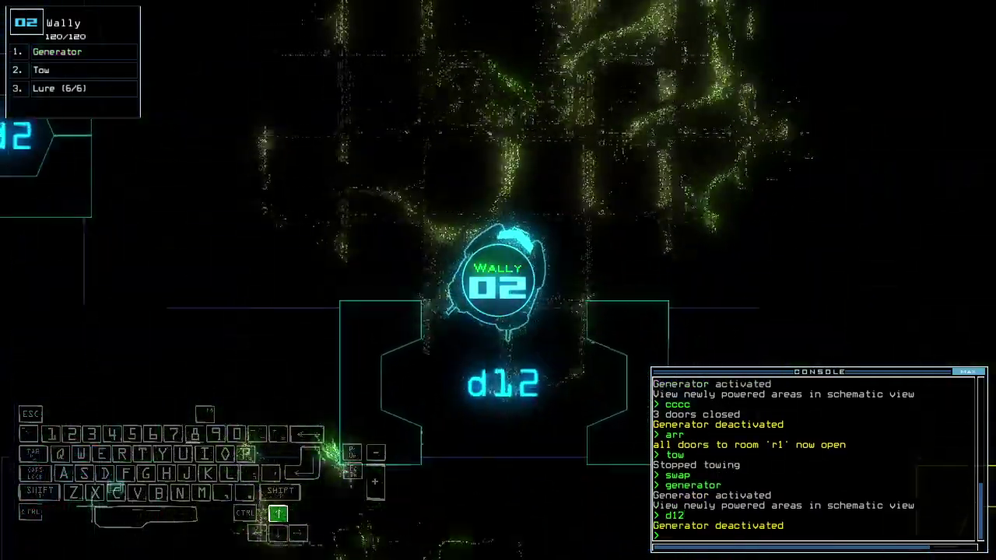
Reactivate the generator, open d4, close doors, drop a lure, and pass through d2
key("Return")
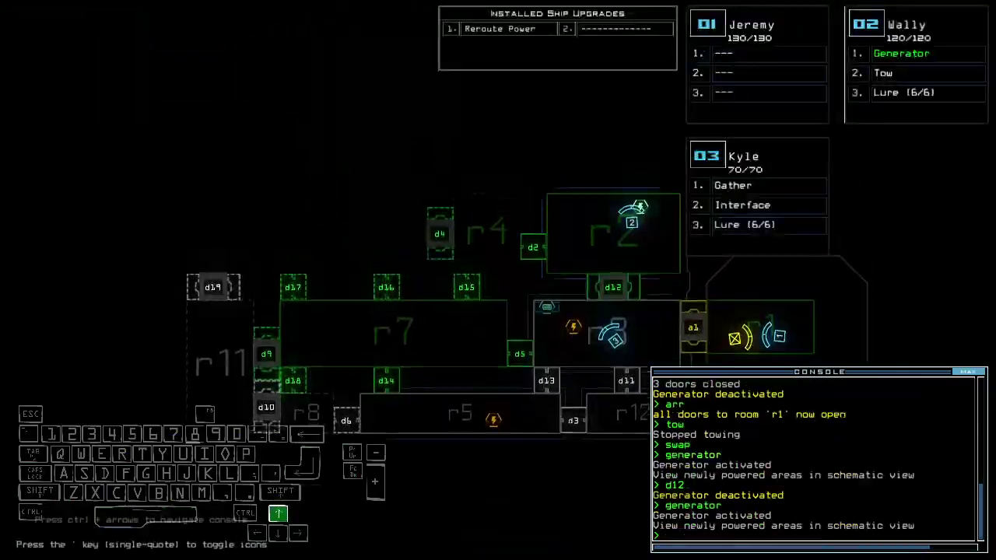
type("3d4")
key("Return")
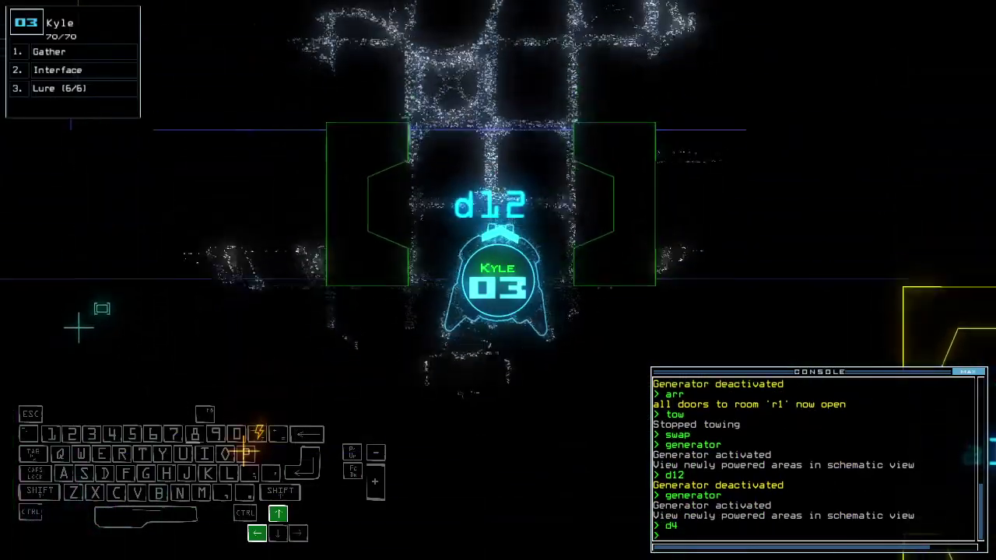
key("Return")
type("l")
key("Return")
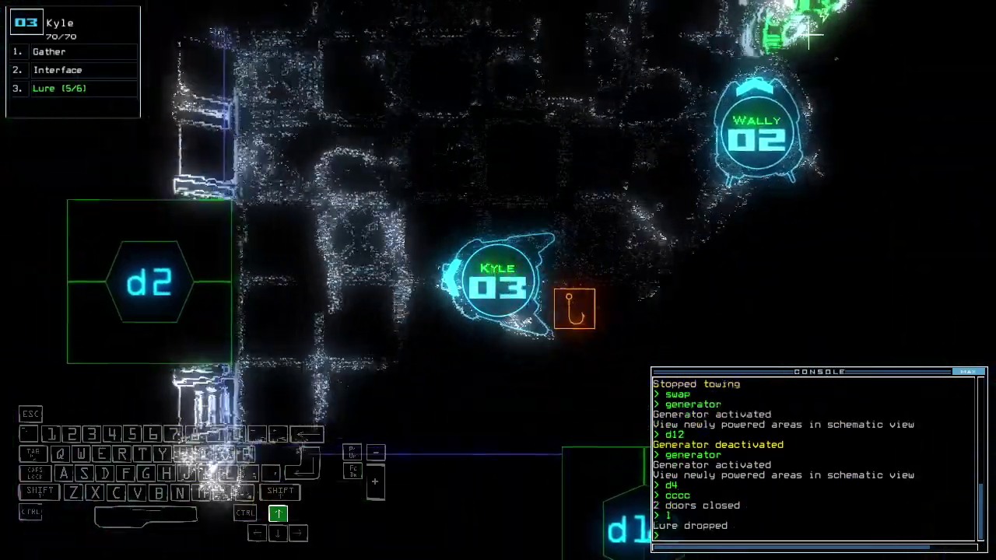
type("d2")
key("Return")
key("Up")
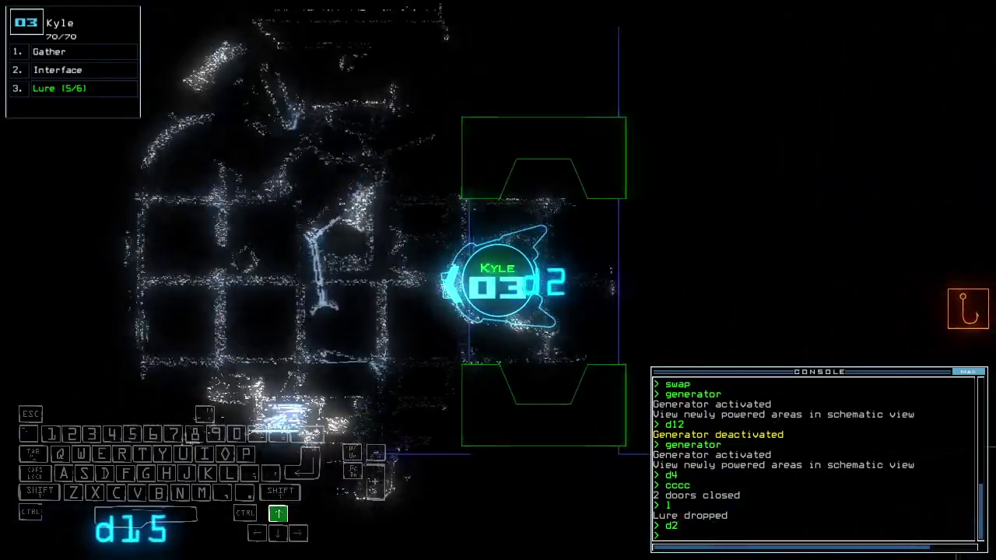
type("rv")
Browse the ship interface commands and toggle door d4 twice
key("Return")
key("space")
key("space")
key("space")
key("2")
key("Up")
key("Left")
key("Down")
type("d4 d4")
key("Return")
key("space")
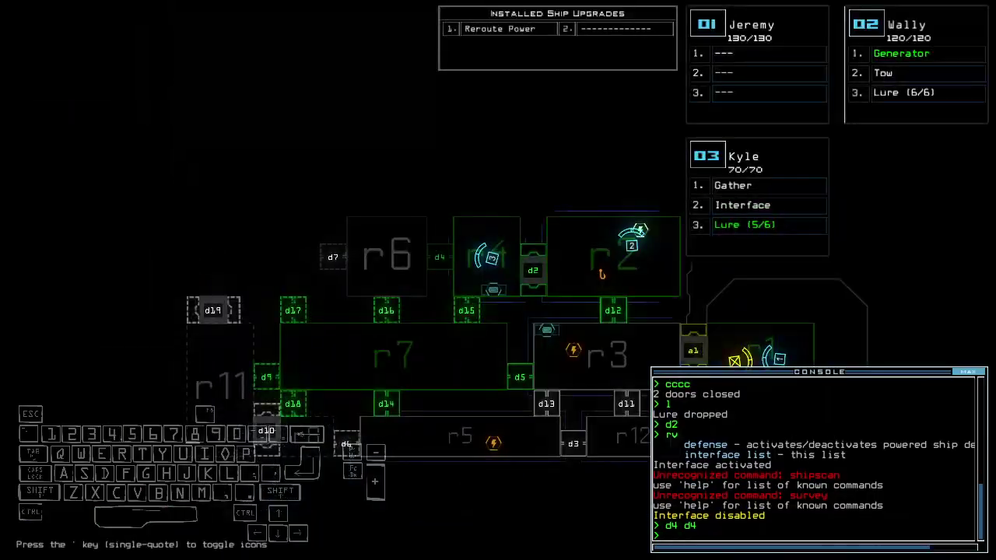
key("space")
Drive Kyle forward, close the door, reroute power from r2 to r3, and open d12
key("Left")
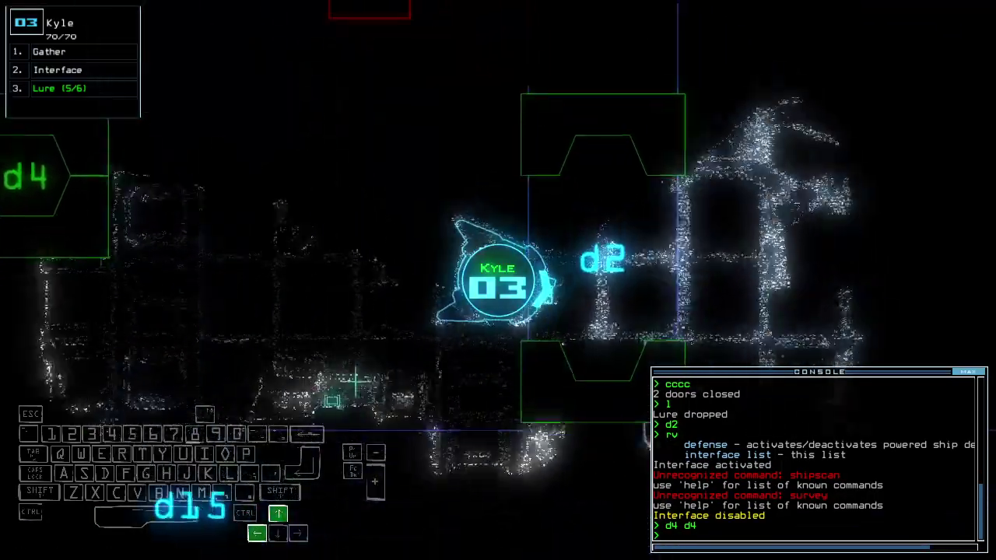
key("Up")
type("cccc")
key("Return")
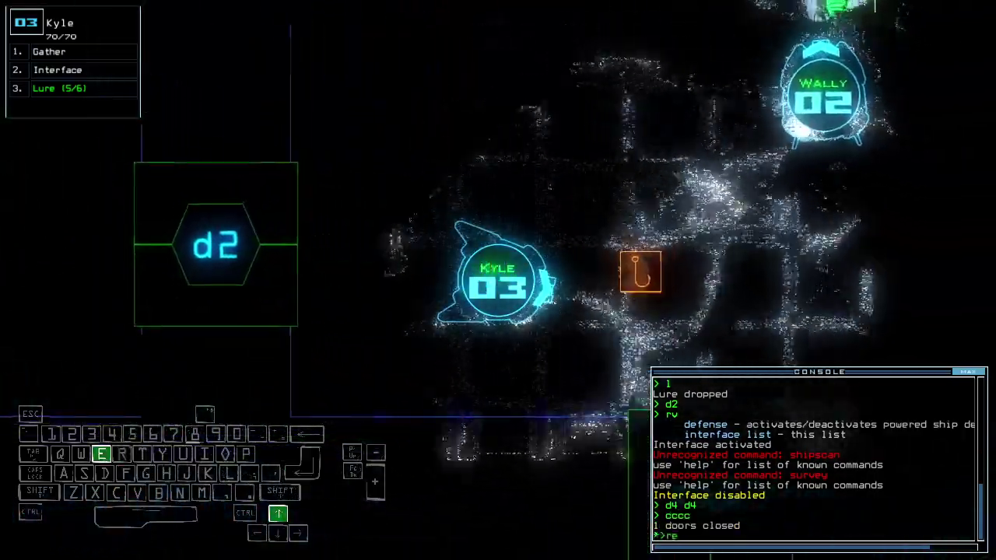
type("rer")
key("Tab")
key("space")
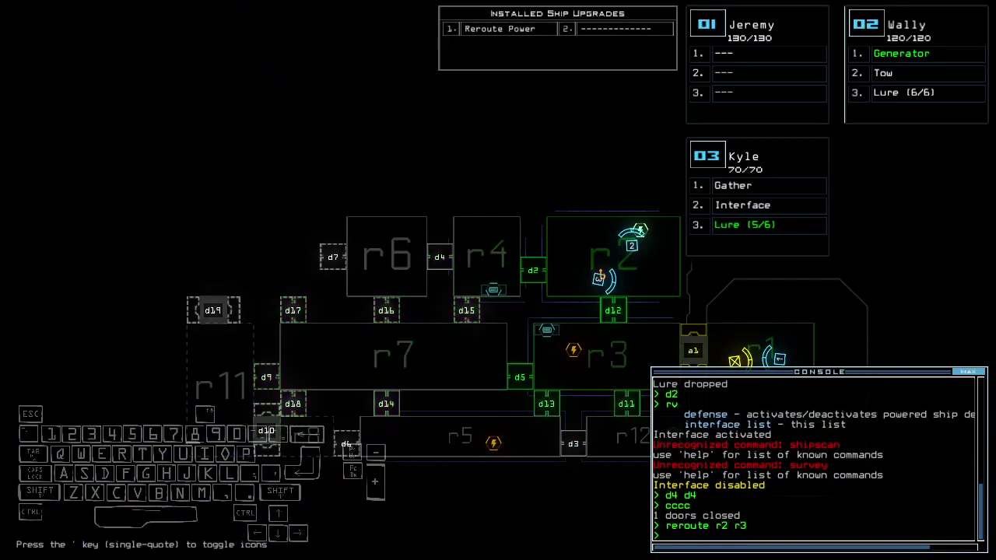
type("2")
key("Return")
key("space")
type("pickup")
Pick up the lure near d12, drop one (5/6), open d5, and close doors
key("Return")
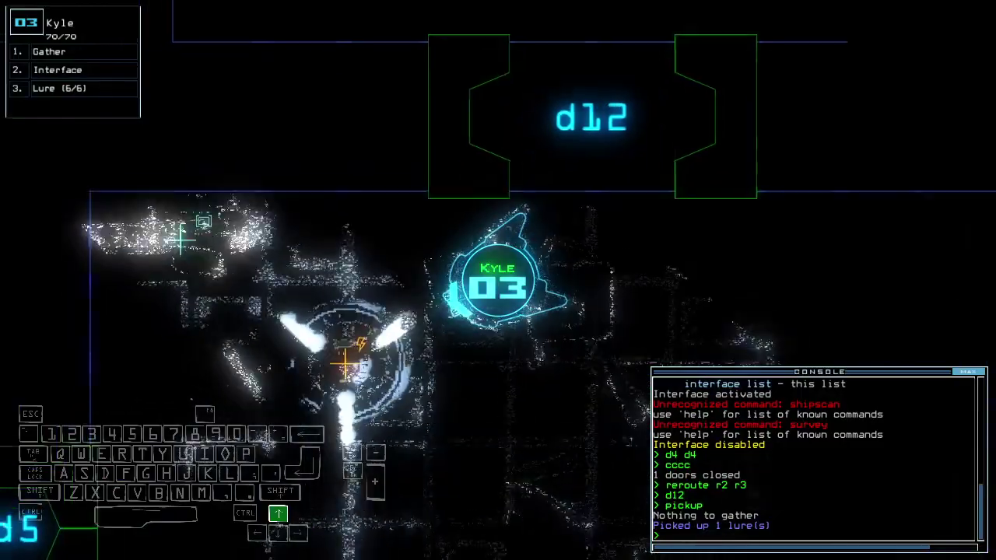
type("l")
key("Return")
type("d5")
key("Return")
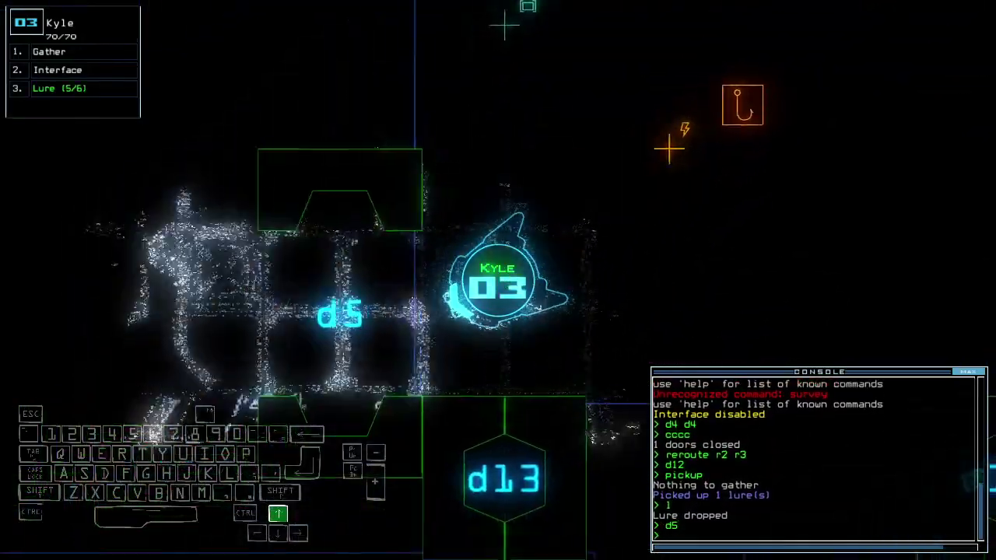
type("d")
key("Return")
type("cccc")
key("Return")
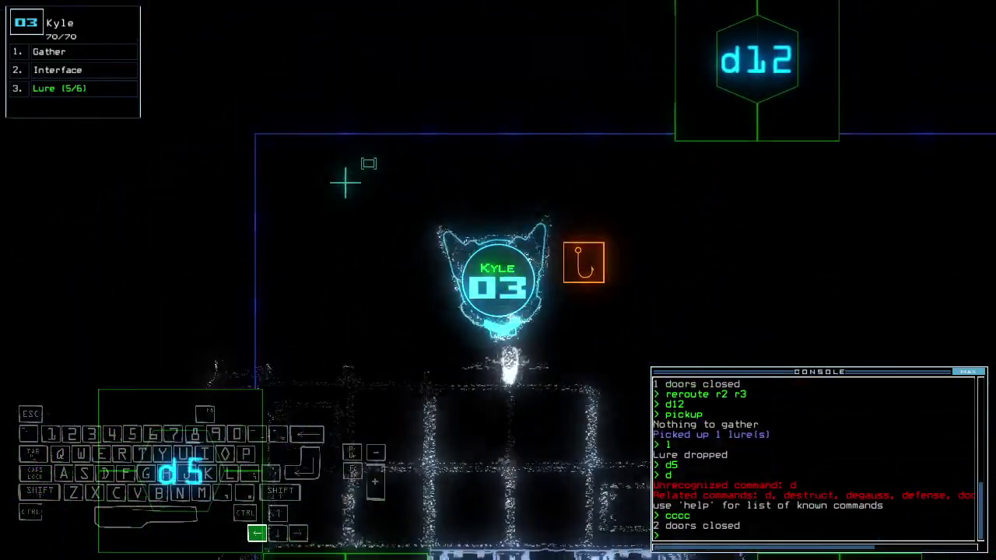
type("d12")
Open doors d12 and d11 and send Wally toward room r3
key("Return")
type("d11")
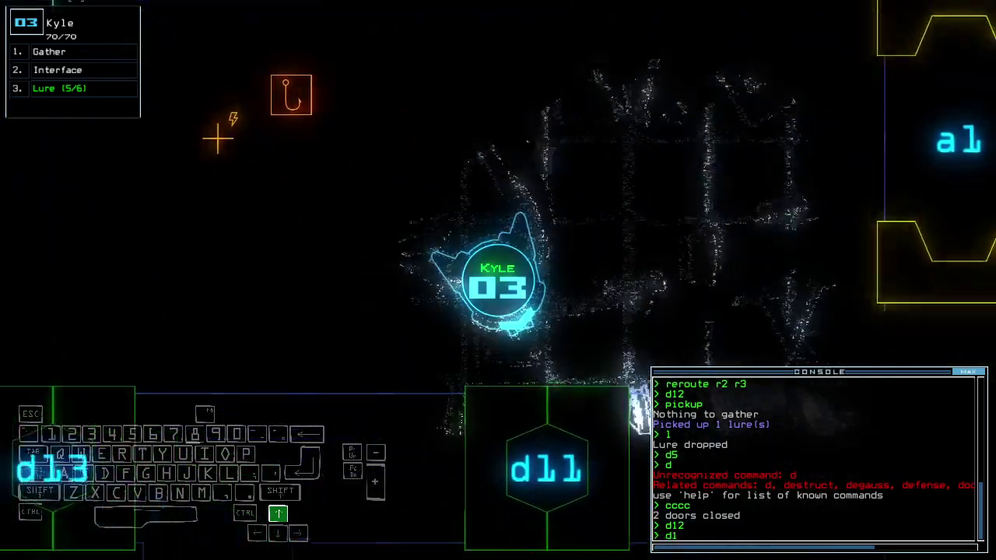
key("Return")
type("navigate 2")
key("Return")
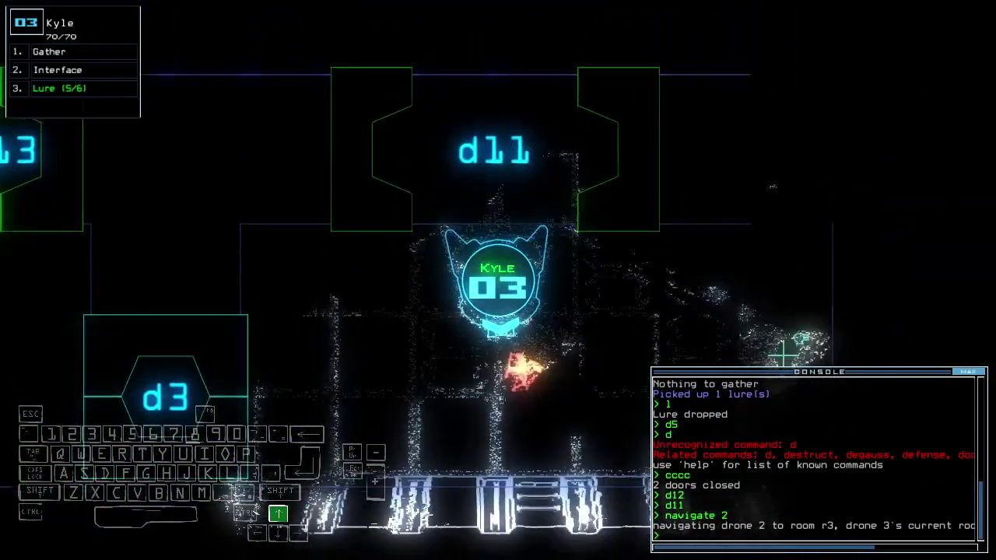
key("space")
Check Wally's camera, then drive drone 3 forward through the ship
key("space")
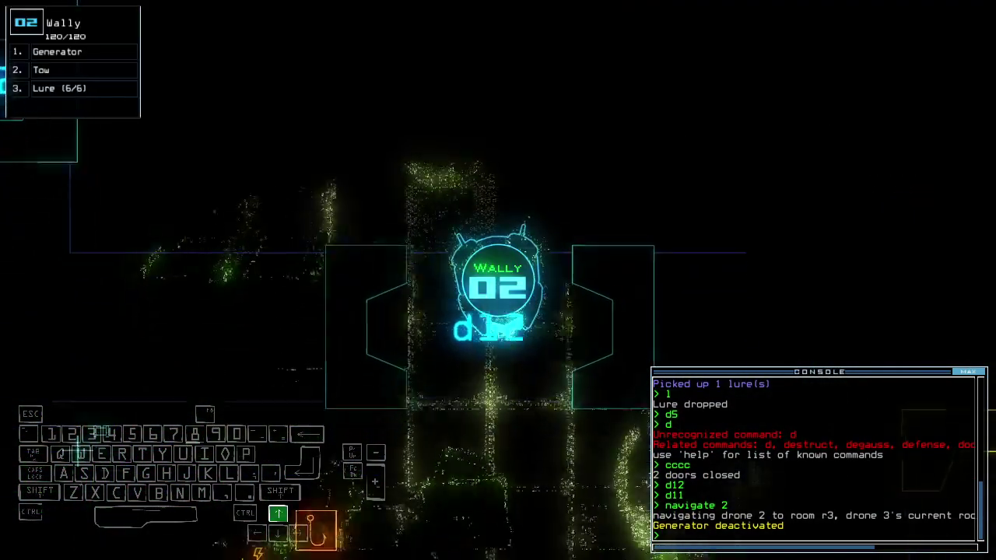
key("space")
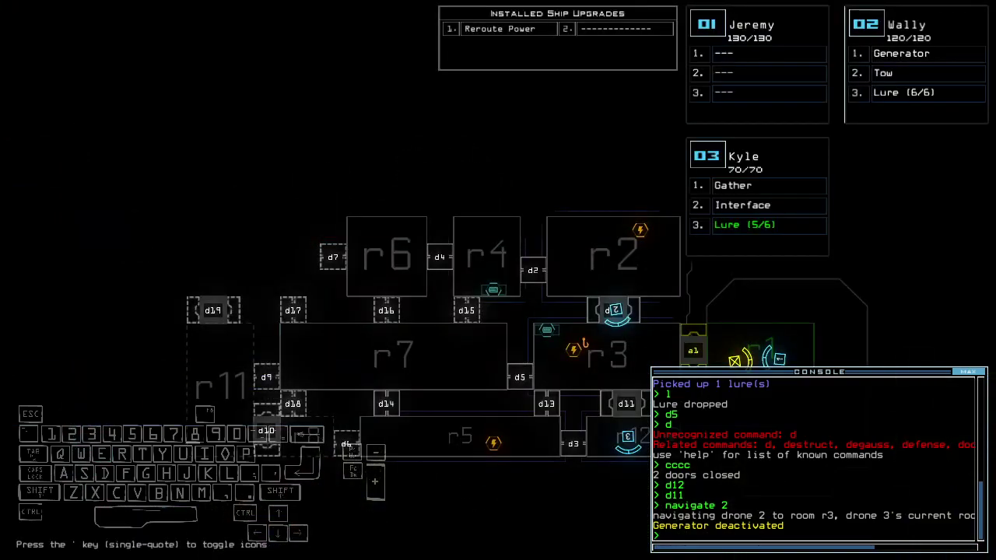
key("3")
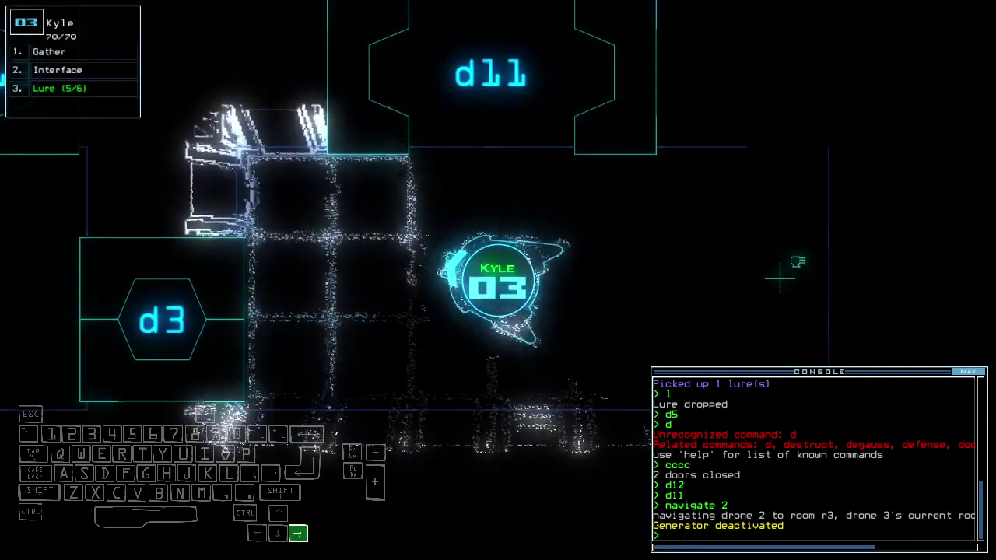
key("Up")
key("Left")
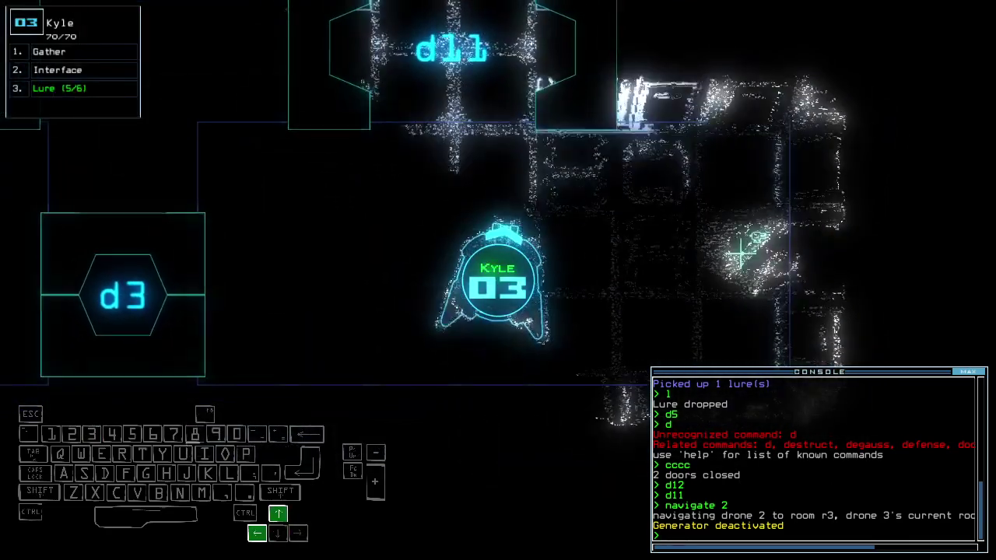
key("Up")
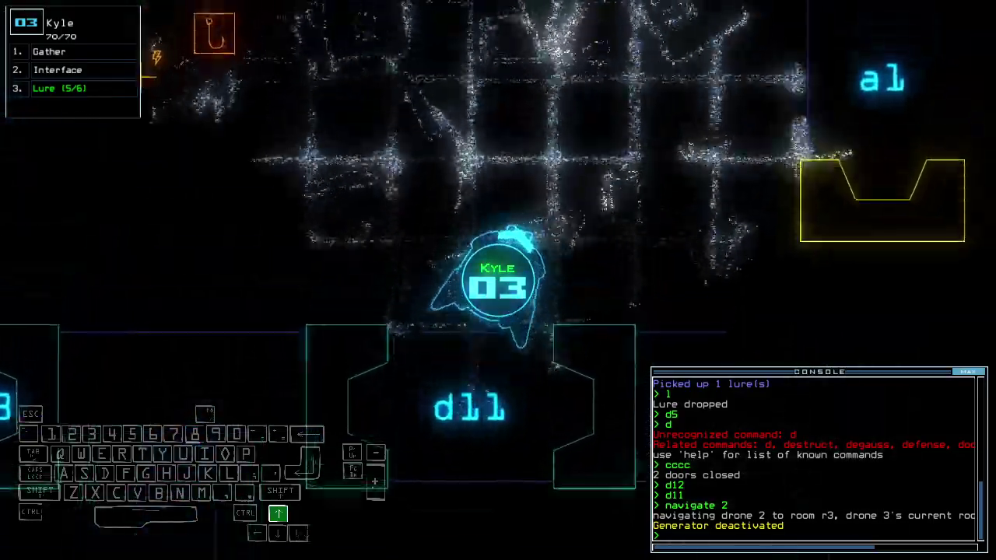
key("Up")
key("Right")
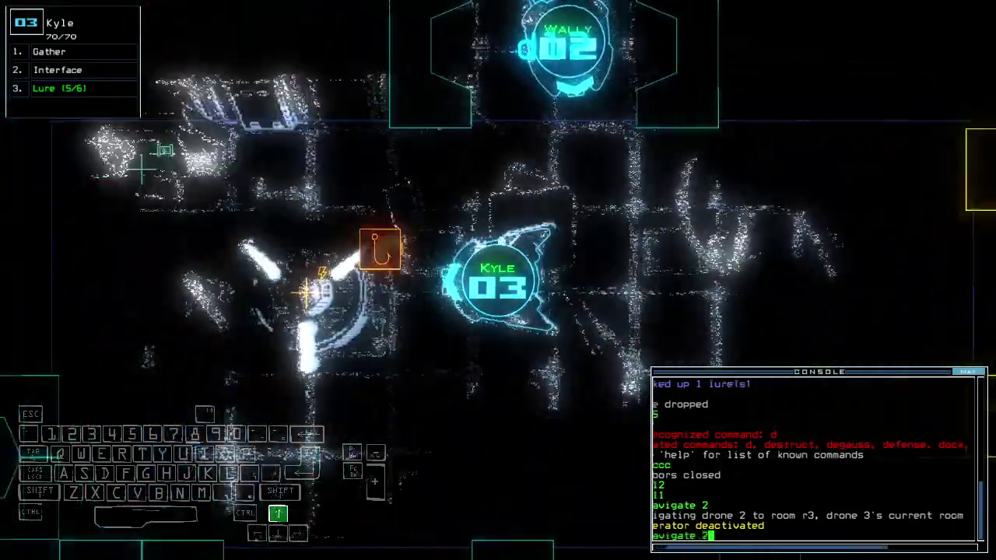
key("Return")
Activate generator 2, open door d5, and gather the room's scrap with drone 3
key("Up")
type("generator 2")
key("Return")
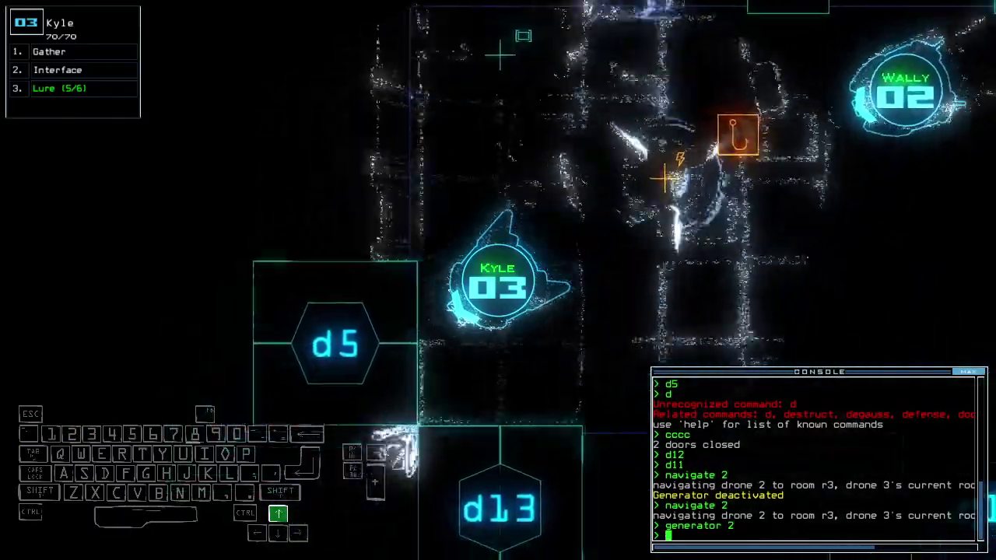
key("Up")
type("d5")
key("Return")
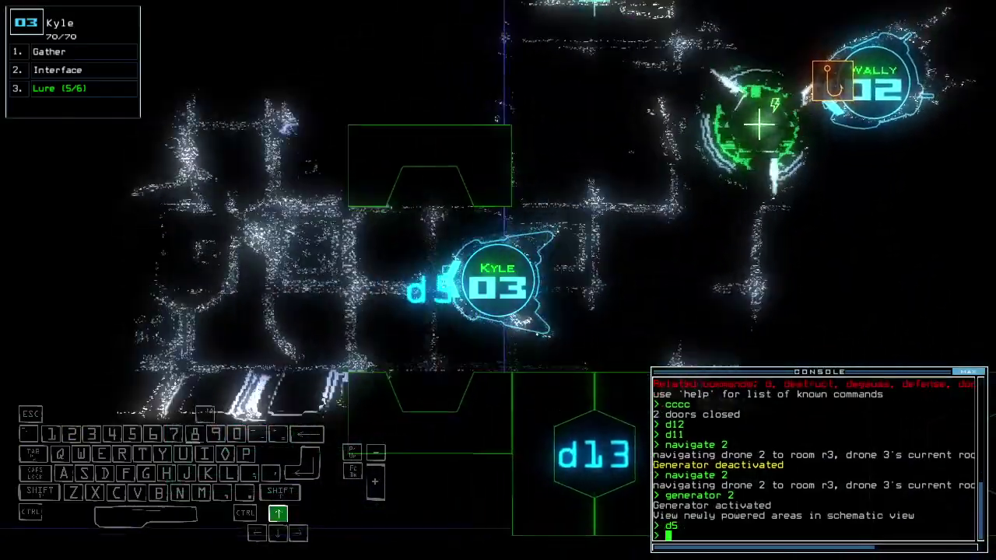
key("Up")
type("g")
key("Return")
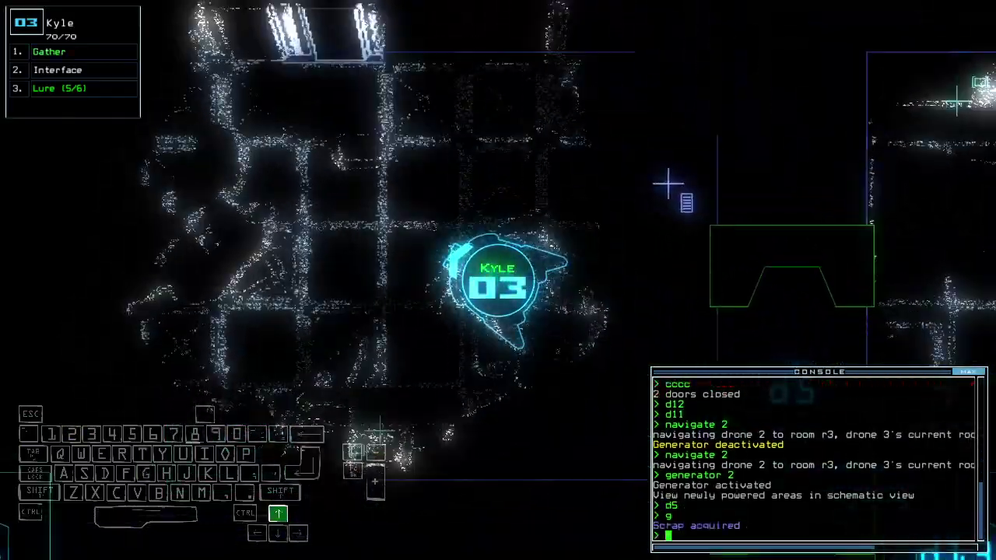
Cancel drone 3's module swap, drive across the room, and gather scrap
key("Up")
key("s")
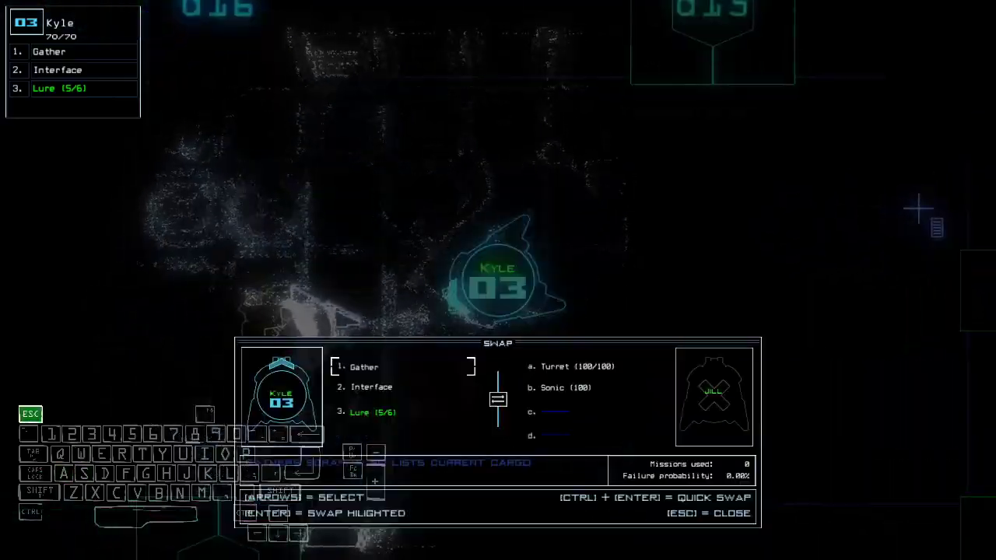
key("Up")
key("Left")
key("Up")
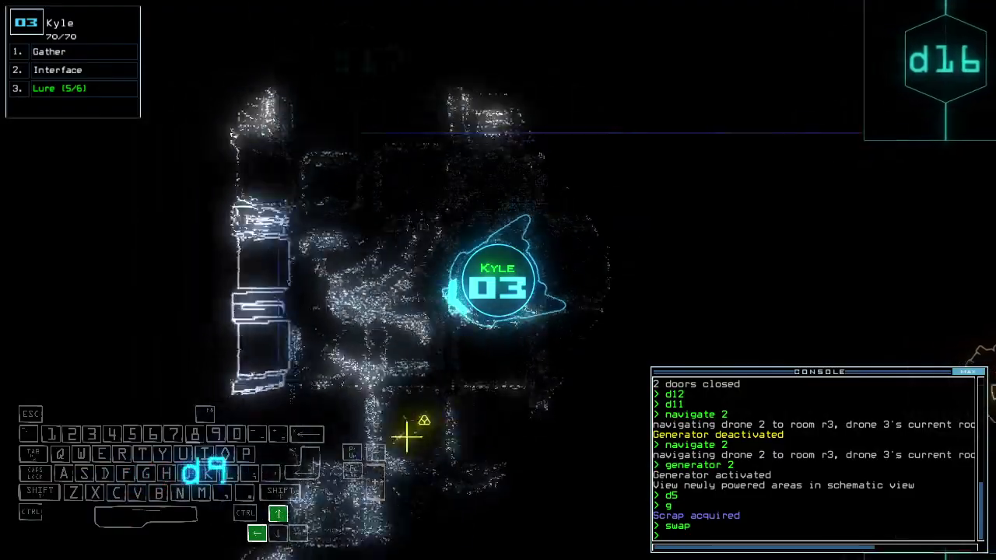
type("g")
key("Return")
type("2")
type("swap")
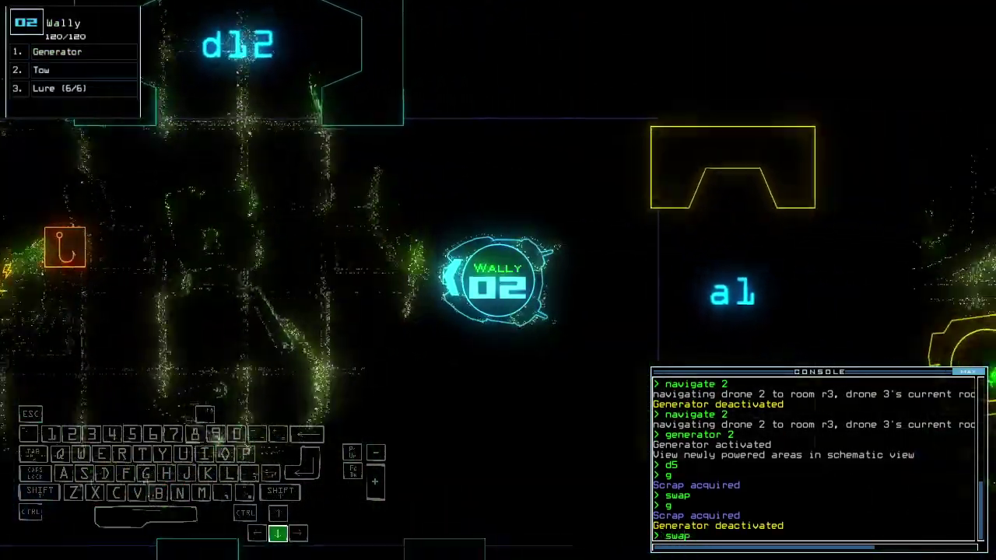
Swap modules between drones 2 and 1, then give drone 2 the dead drone's Turret and Sonic
key("Return")
key("Return")
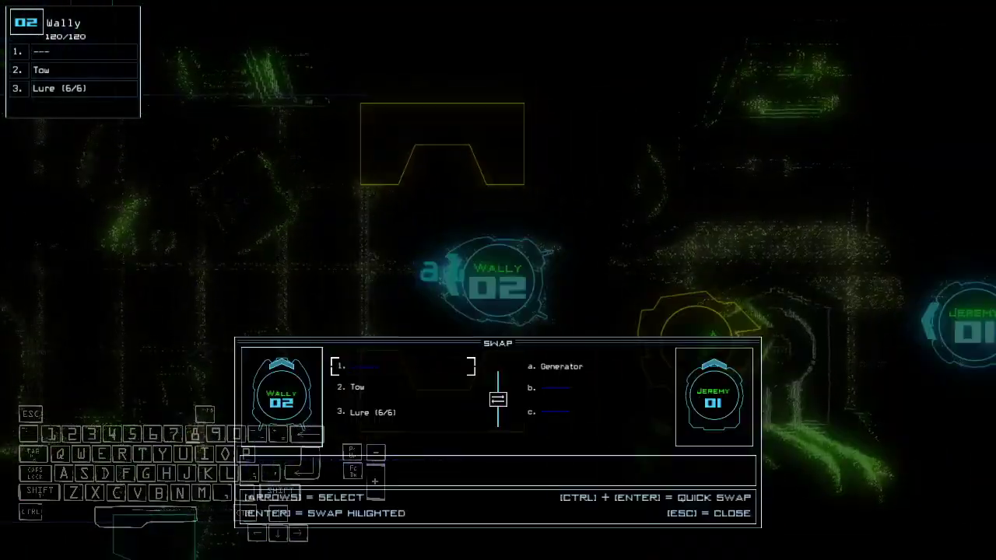
key("Escape")
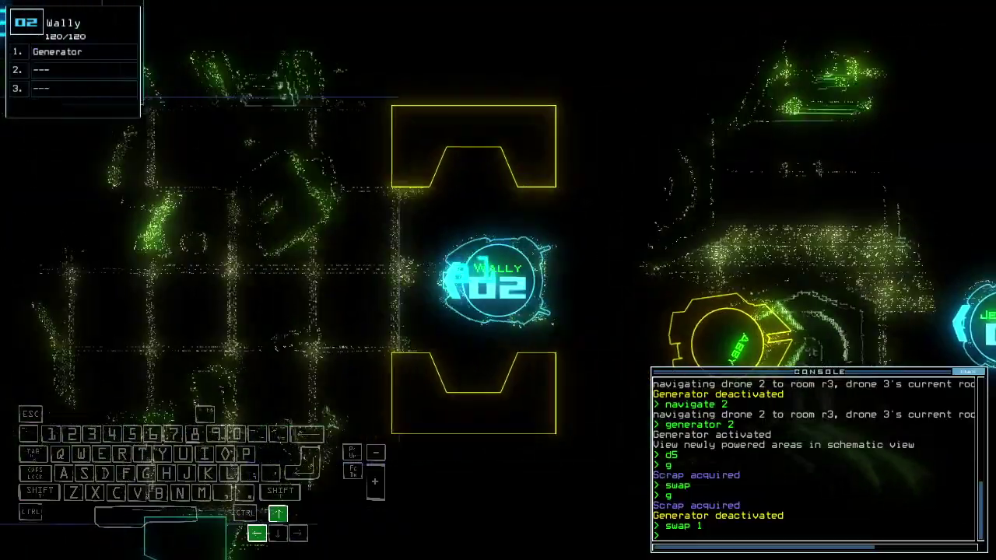
type("s")
key("Up")
key("Up")
key("Up")
key("Return")
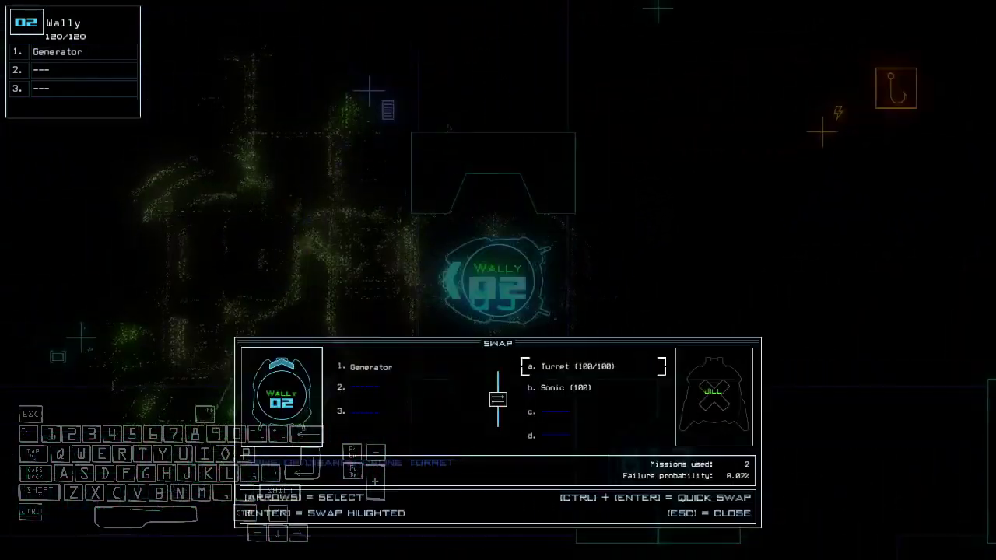
key("ctrl+Return")
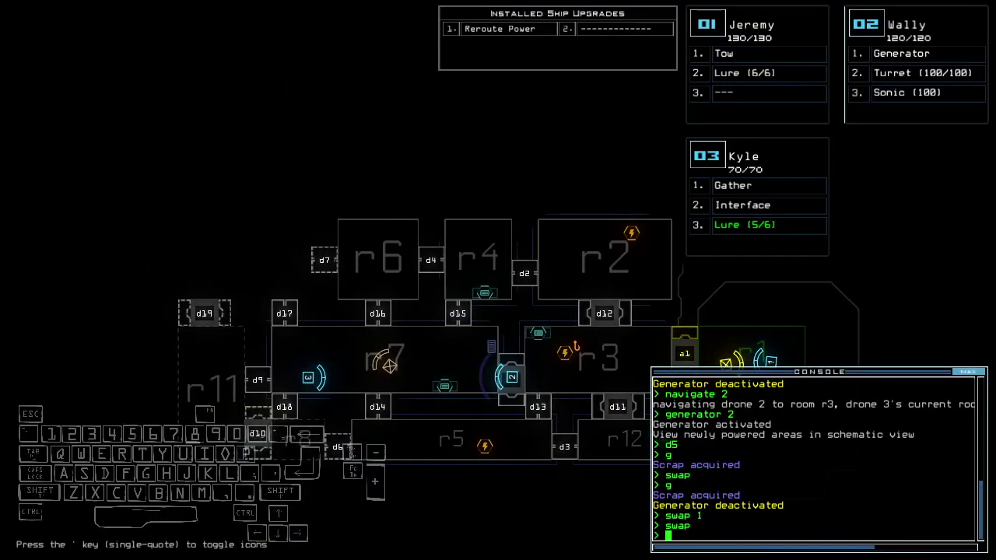
Reactivate the generator with drone 2, close the nearby doors and pick up the room's lure
key("Up")
key("Up")
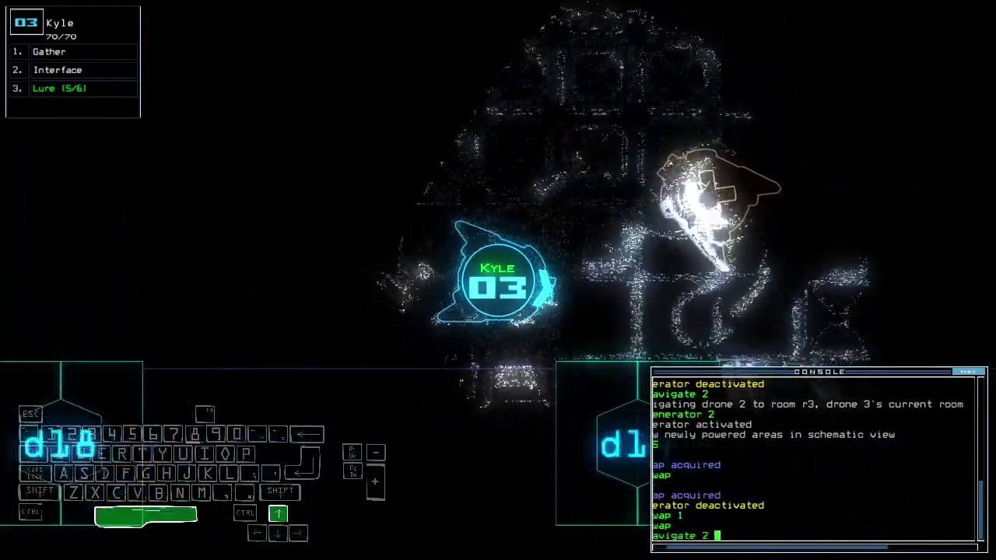
key("Up")
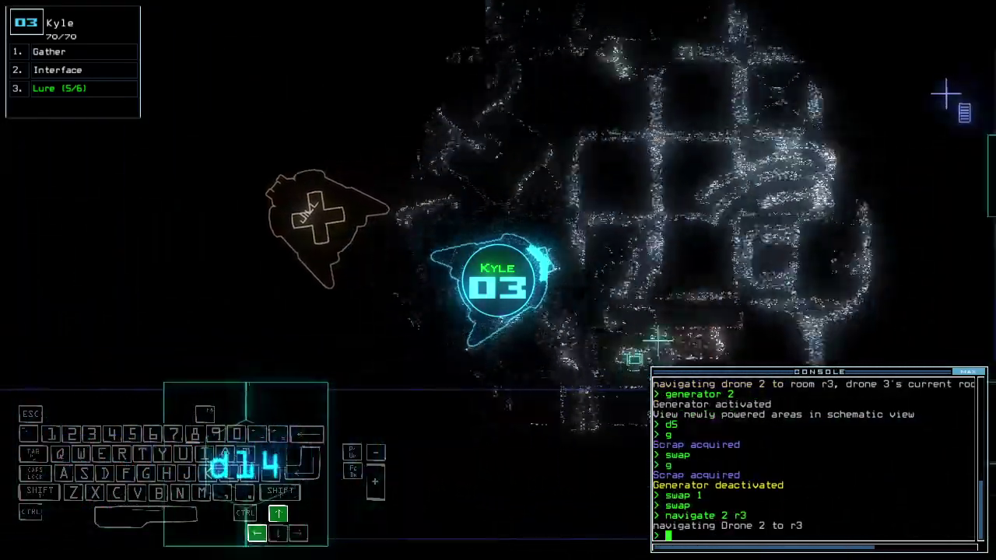
type("2")
key("Return")
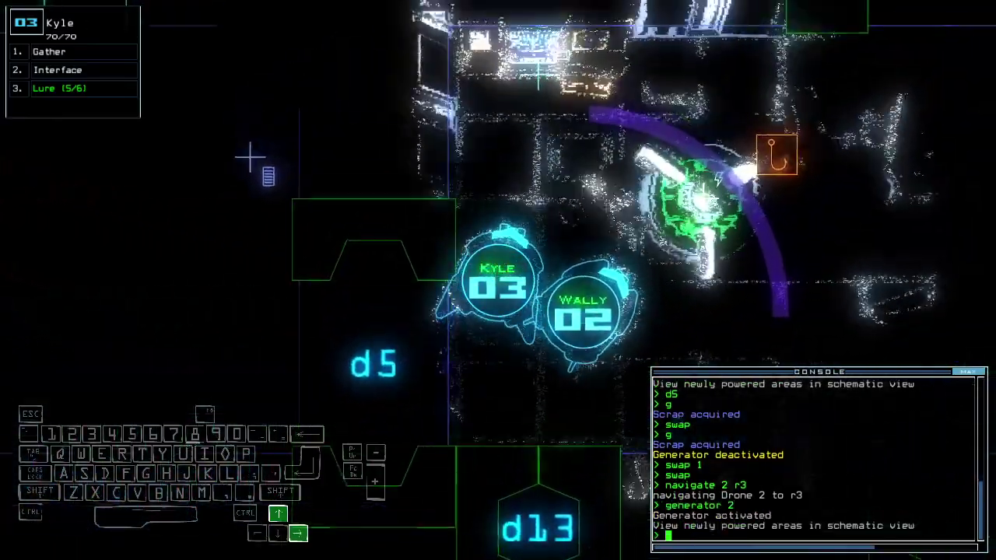
type("cccc")
key("Return")
type("pickup")
key("Return")
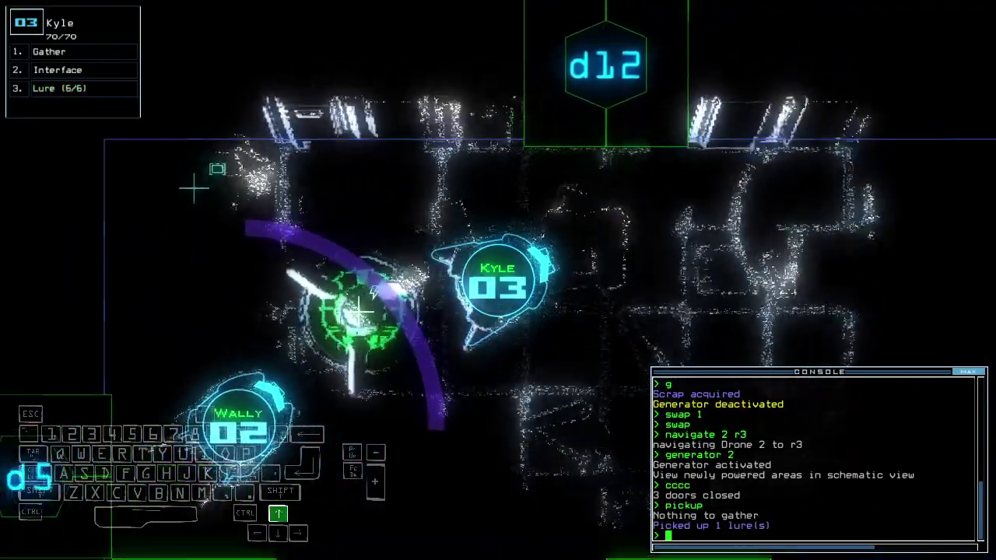
key("space")
type("f r4")
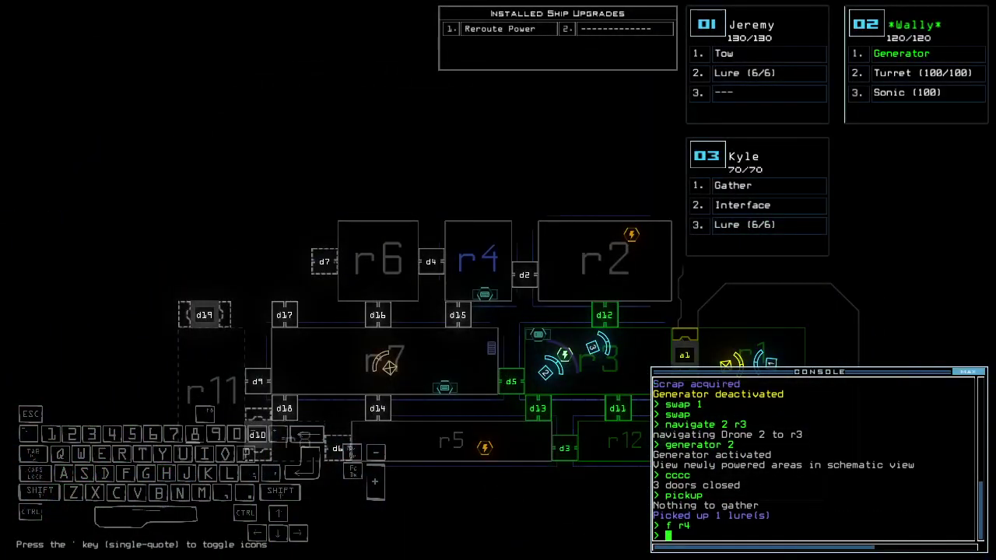
key("space")
Open door d5, drop a lure, and send drone 2 to drone 3's room for the generator
key("Up")
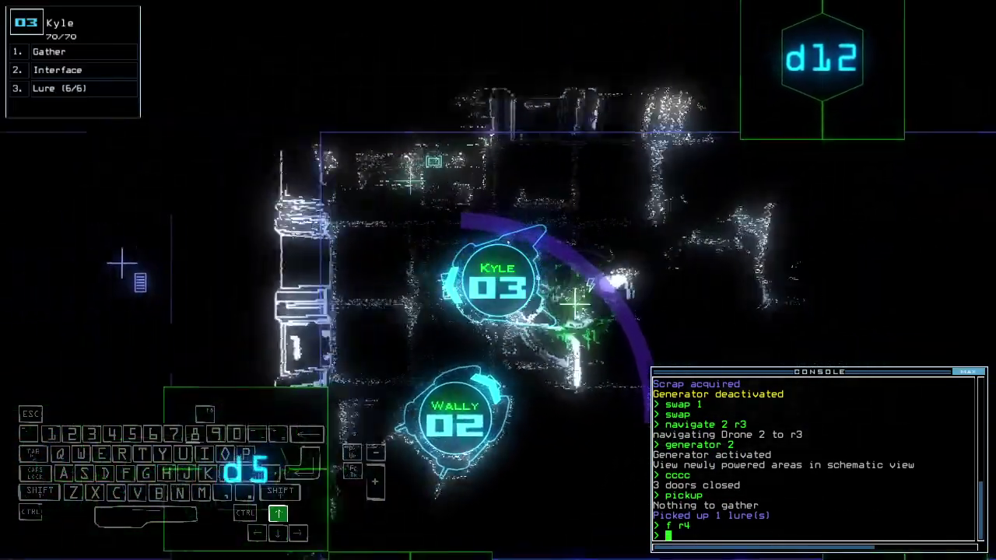
type("d5")
key("Return")
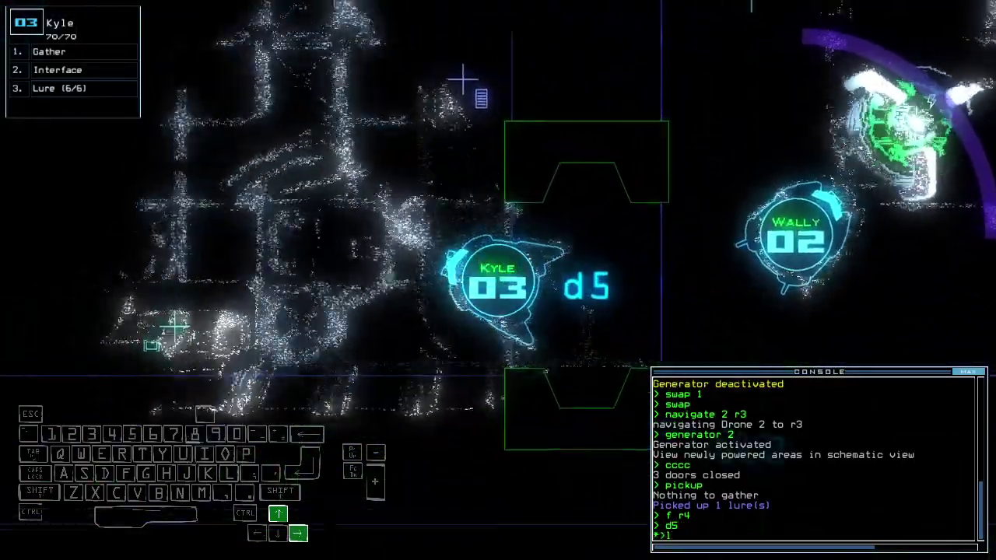
type("l")
key("Return")
type("navigate 2")
key("Return")
key("space")
key("space")
type("generator")
key("Return")
key("space")
type("r")
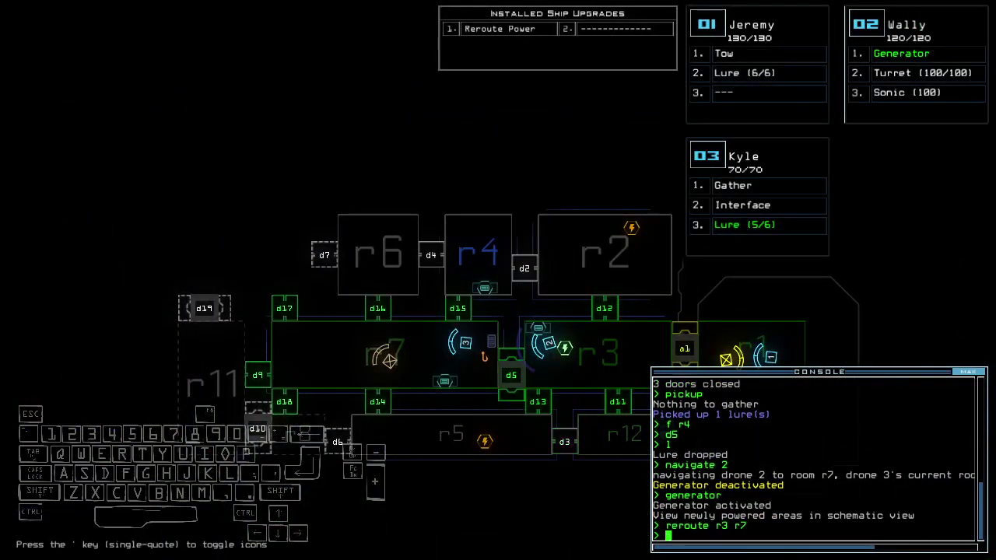
Reroute power from room r3 to r7, then pass door d16 and close it behind the drone
key("space")
type("xx r7")
key("Return")
key("space")
key("space")
type("d16")
key("Up")
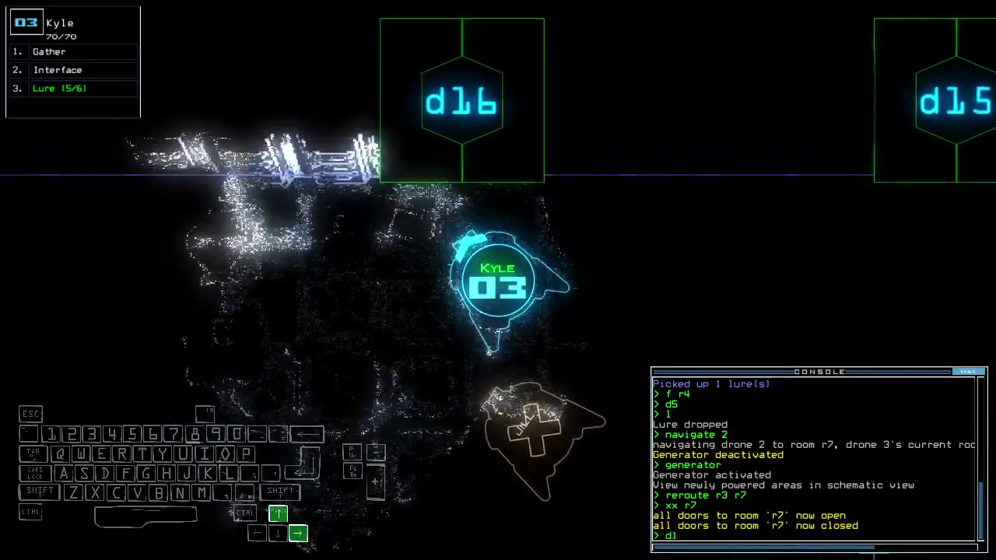
key("Return")
key("Right")
key("Up")
key("Down")
type("cccc")
key("Return")
Take drone 03 through door d17 and back, heading toward doors d9 and d18
key("Up")
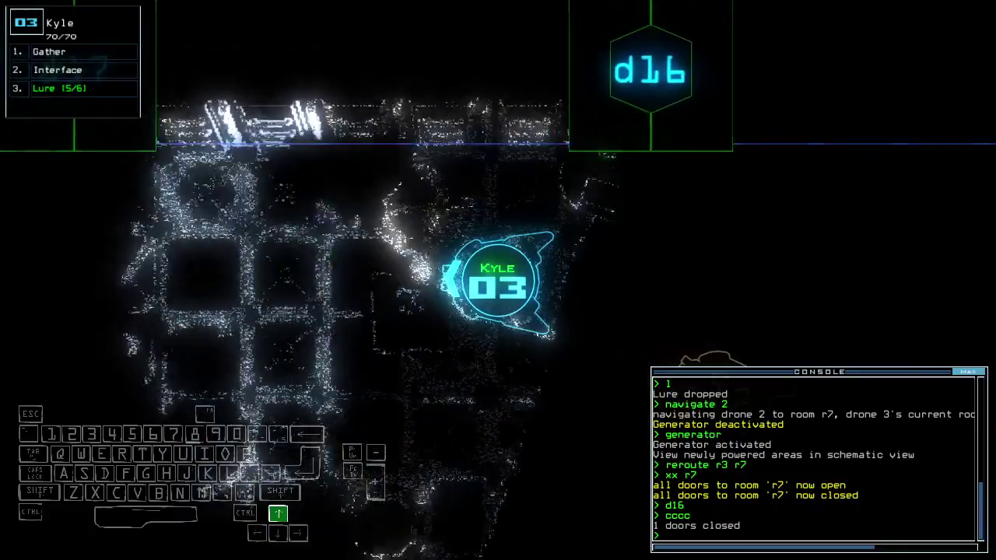
type("d17")
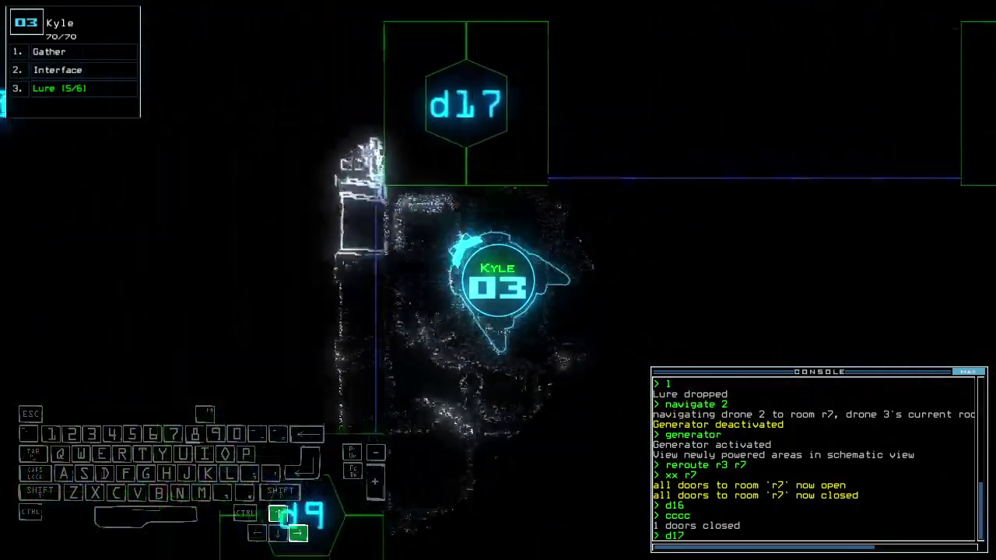
key("Return")
key("Up")
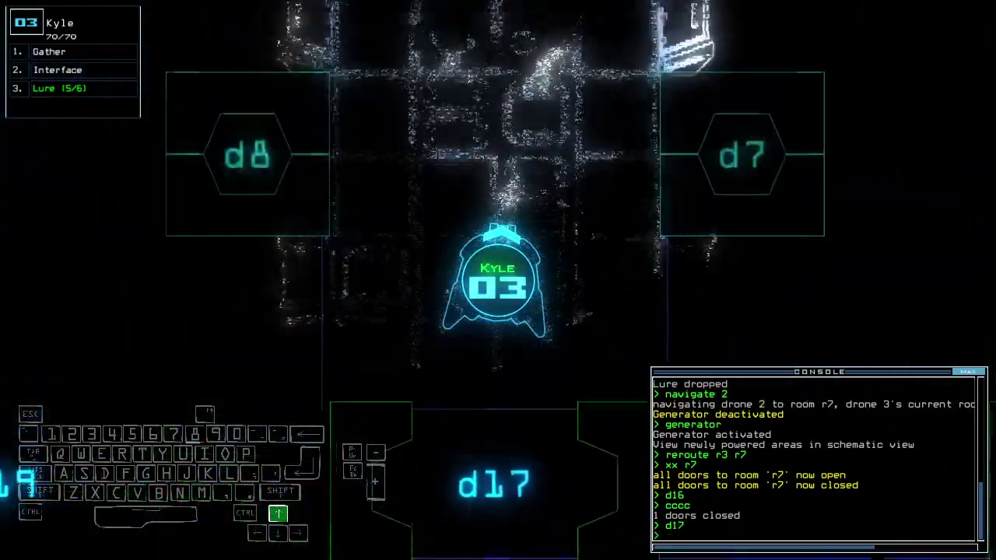
key("Up")
key("Left")
key("Up")
type("d17")
key("Return")
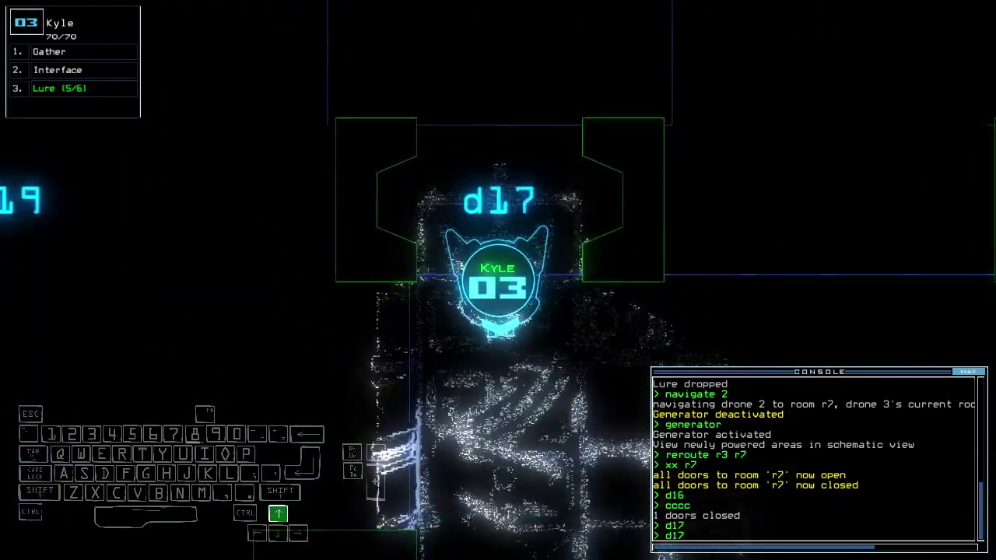
key("Return")
key("Up")
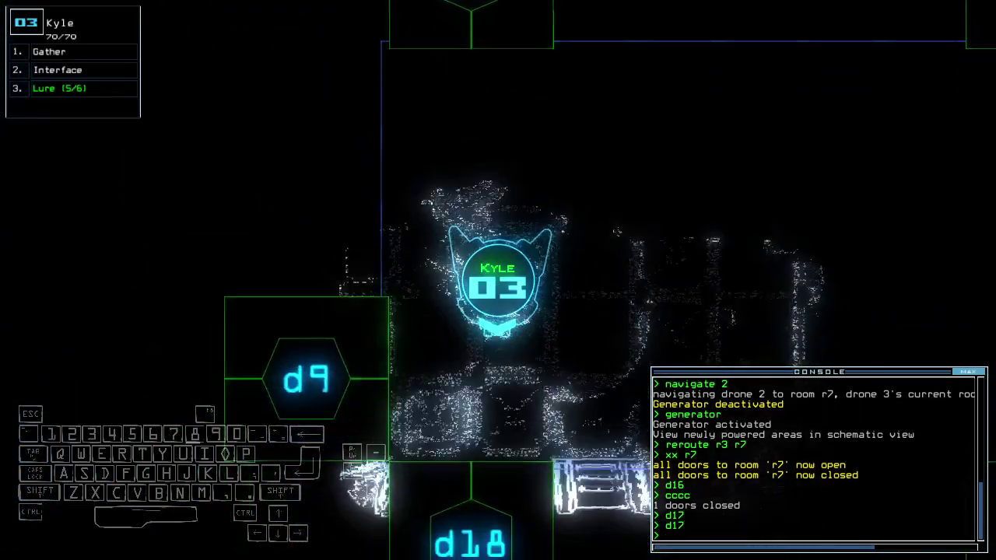
Drive drone 03 forward while checking its position on the ship map
key("space")
key("space")
type("d")
key("Up")
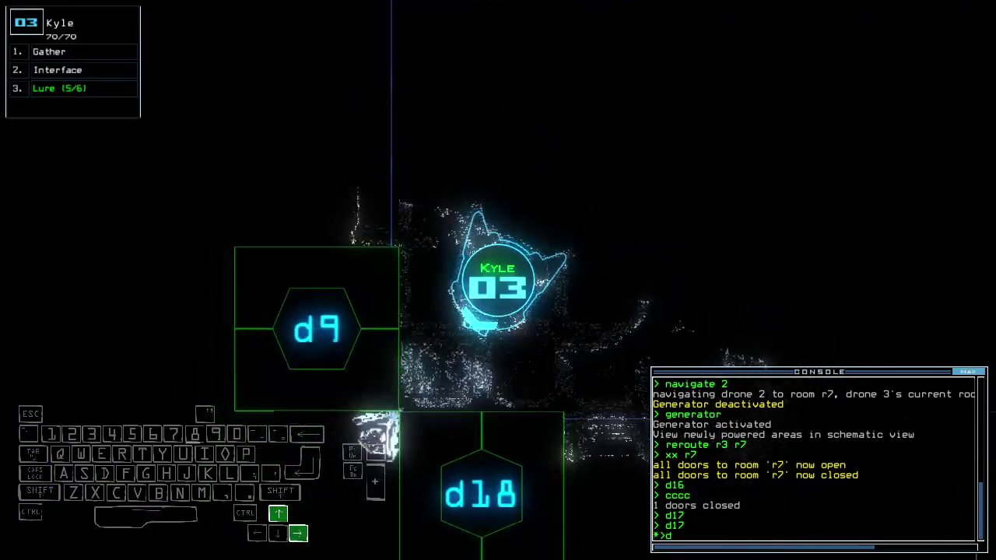
key("space")
type("9")
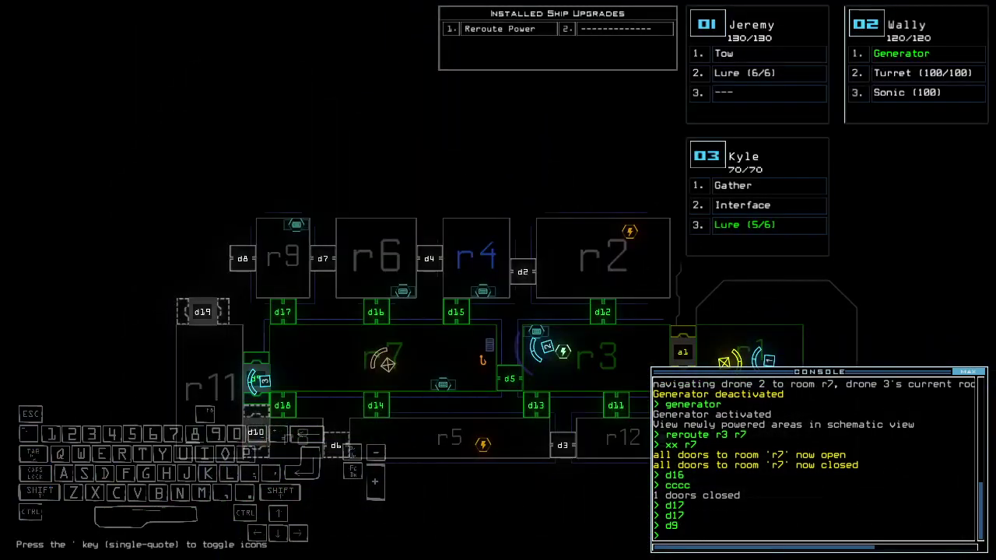
key("space")
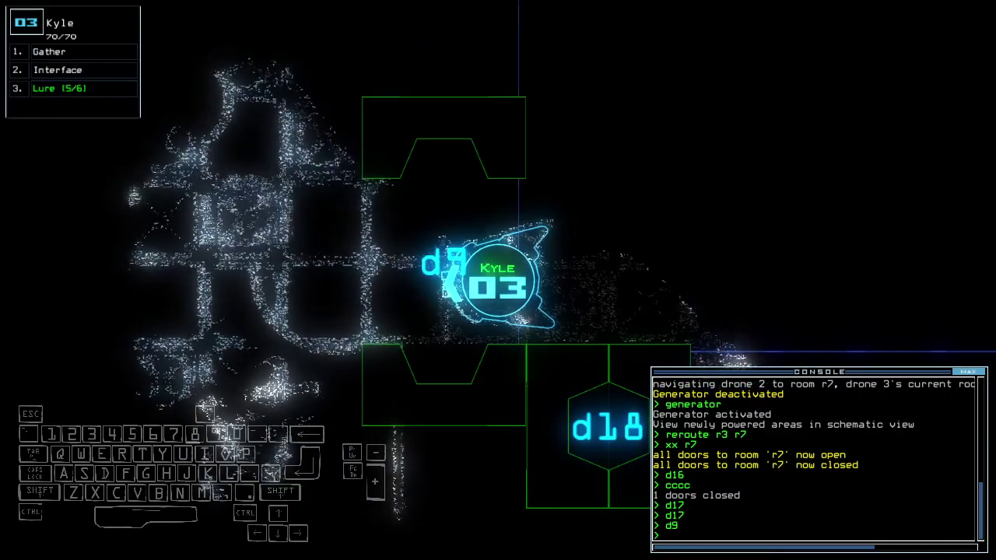
key("space")
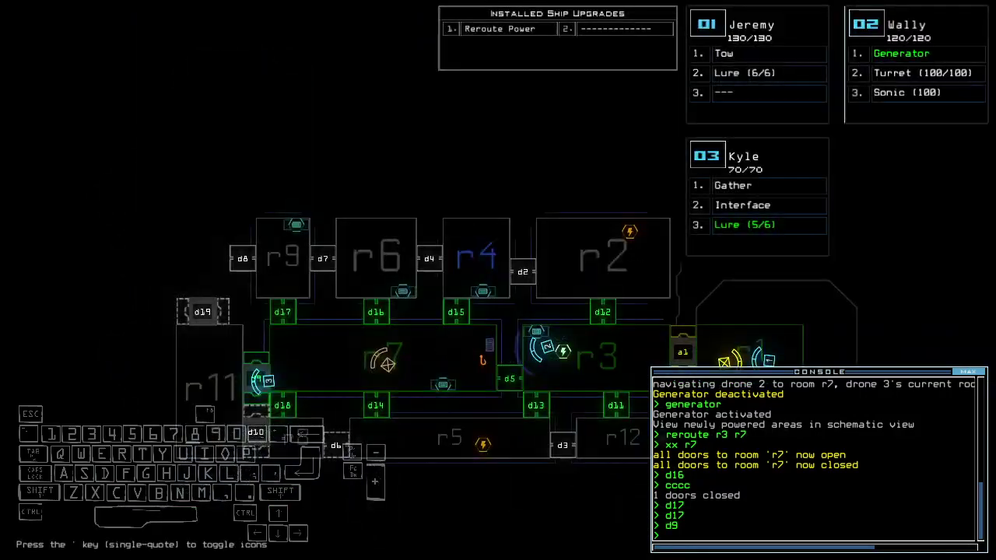
key("space")
Open door d18 and drive drone 03 through it into the next room
key("Right")
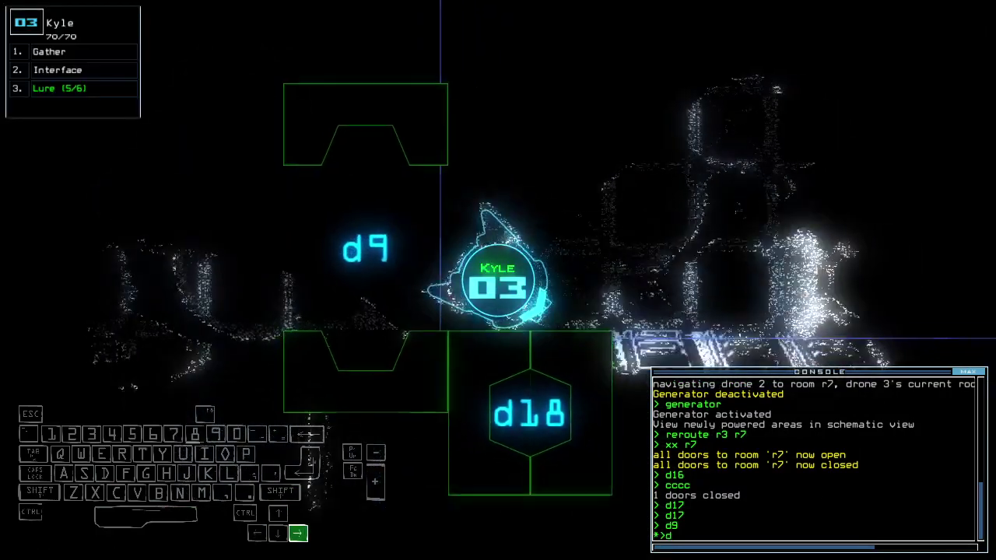
type("8")
key("Return")
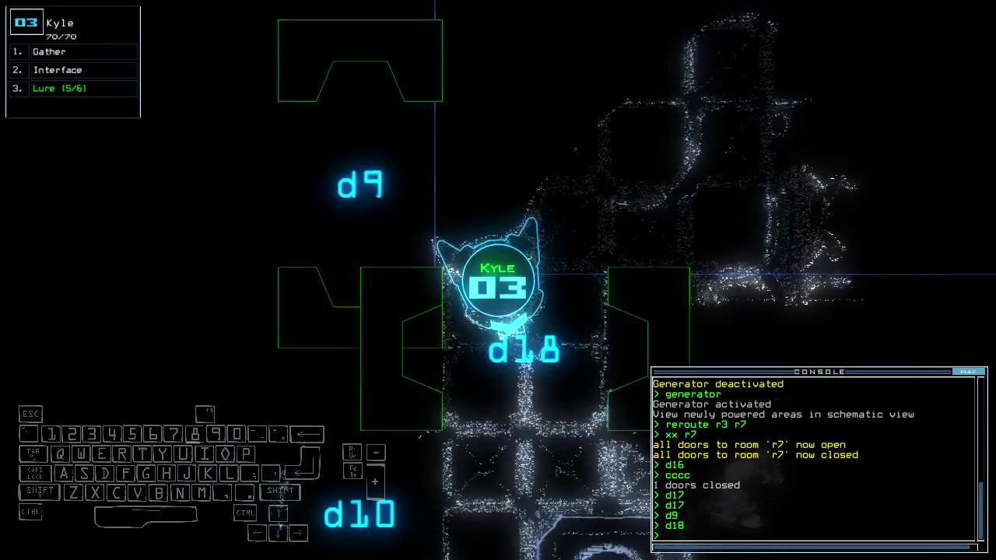
key("Up")
key("Right")
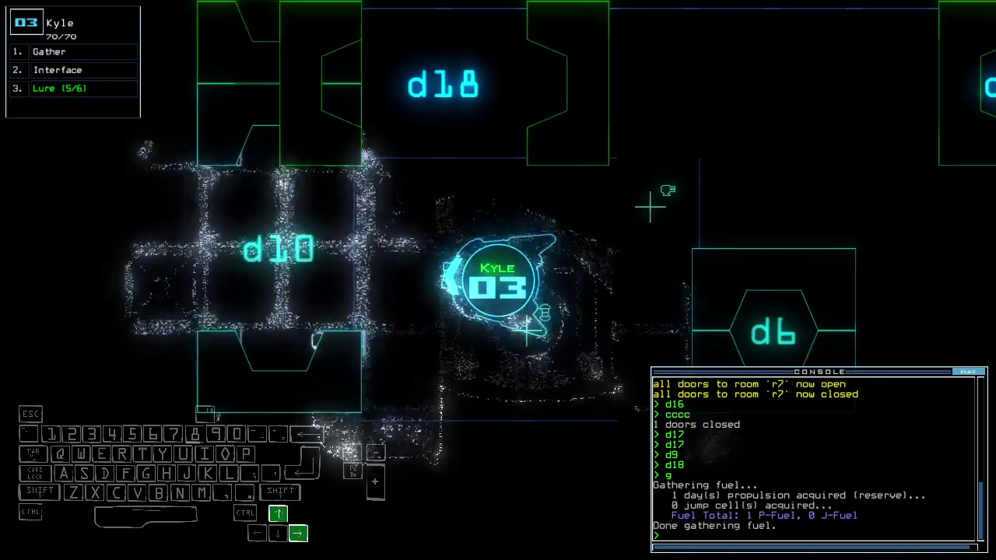
key("Up")
key("Left")
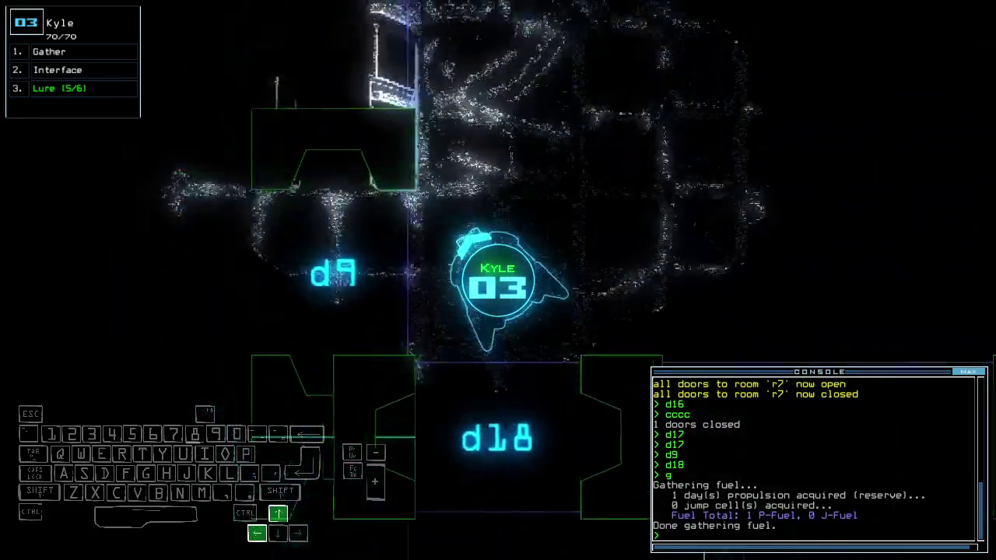
key("Up")
Drop a lure from drone 03 (4/6 left), close two doors, and steer it through d9
key("Left")
type("l")
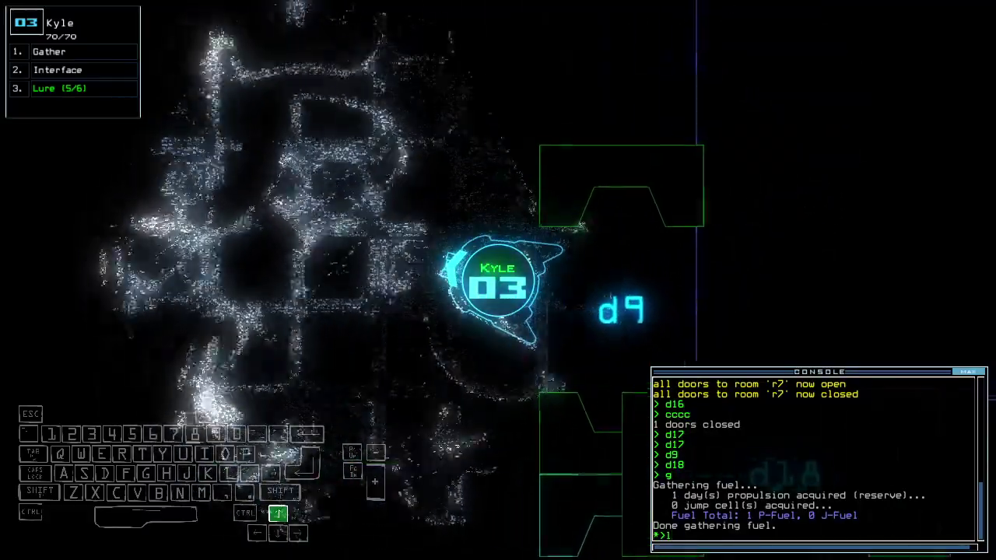
key("Return")
key("Down")
type("cccc")
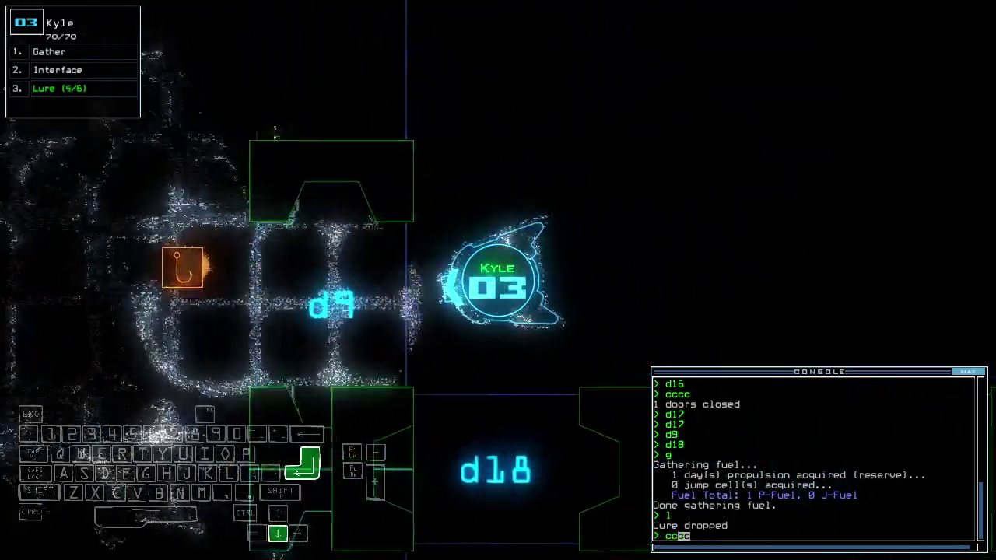
key("Return")
key("Escape")
type("d9")
key("Return")
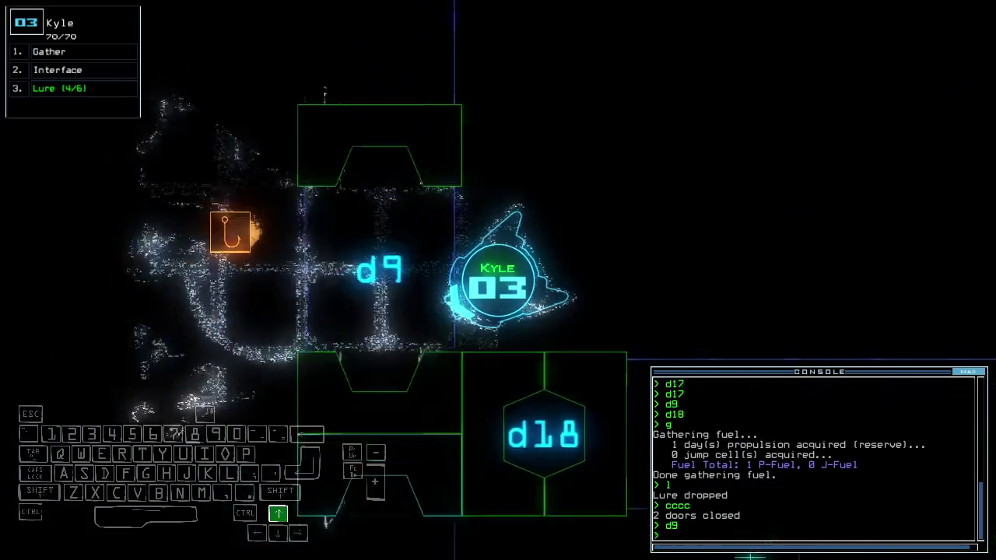
key("Up")
key("Up")
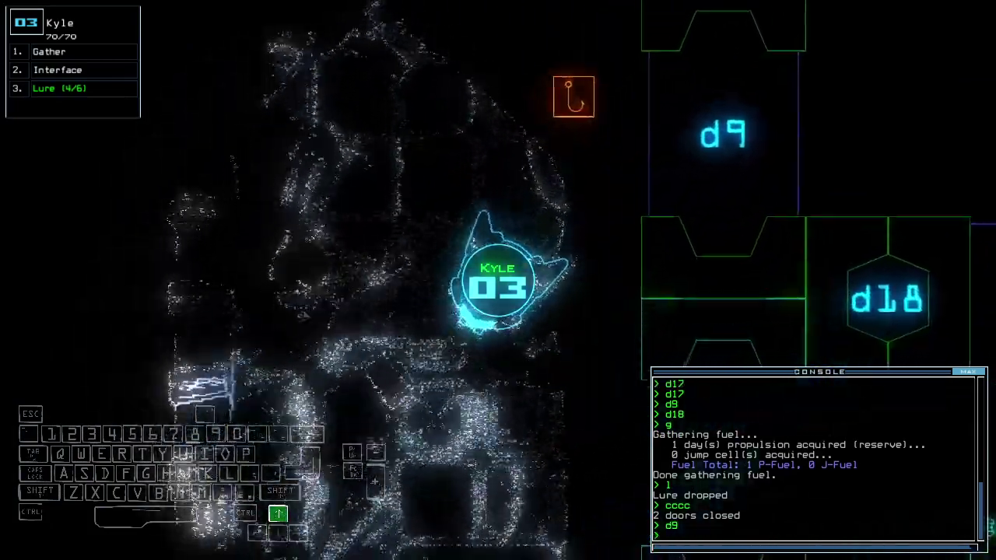
key("Right")
key("Up")
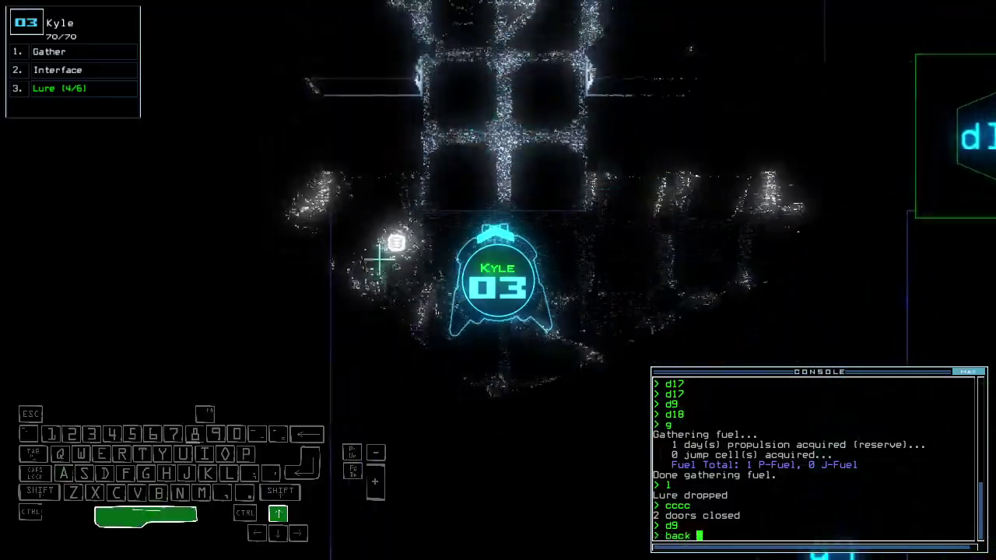
type("2")
Send drone 02 back to the ship and have drone 03 recover a lure (5/6)
key("Return")
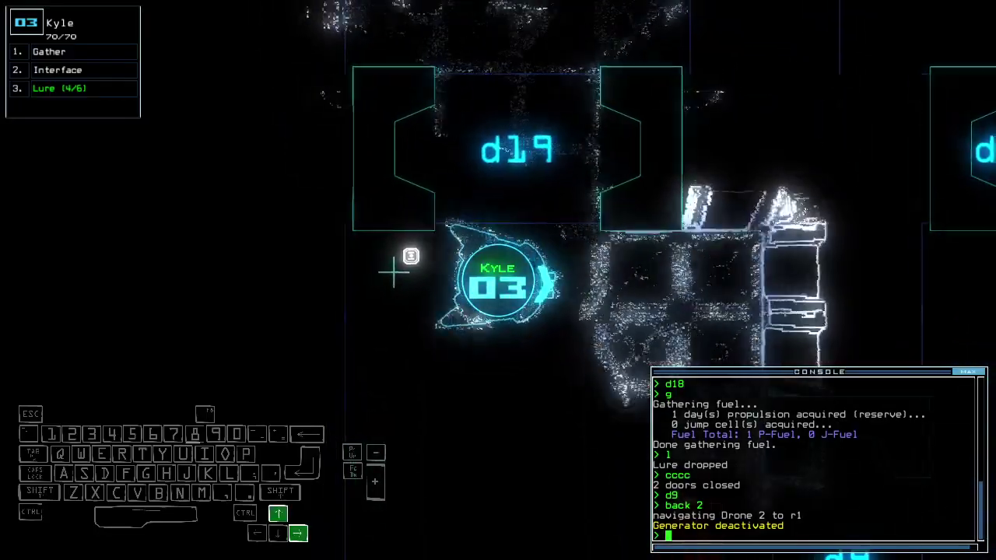
key("Up")
type("pickup")
key("Return")
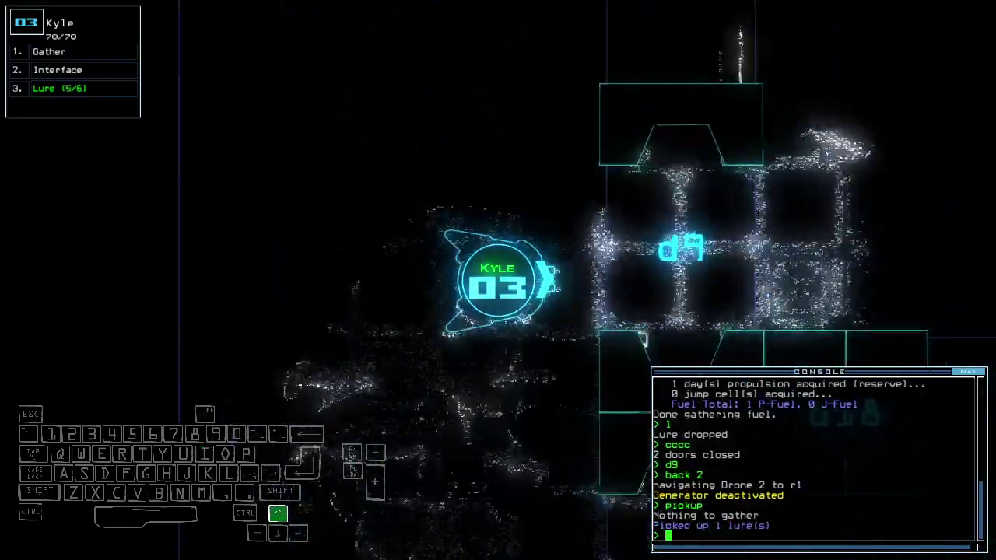
key("Right")
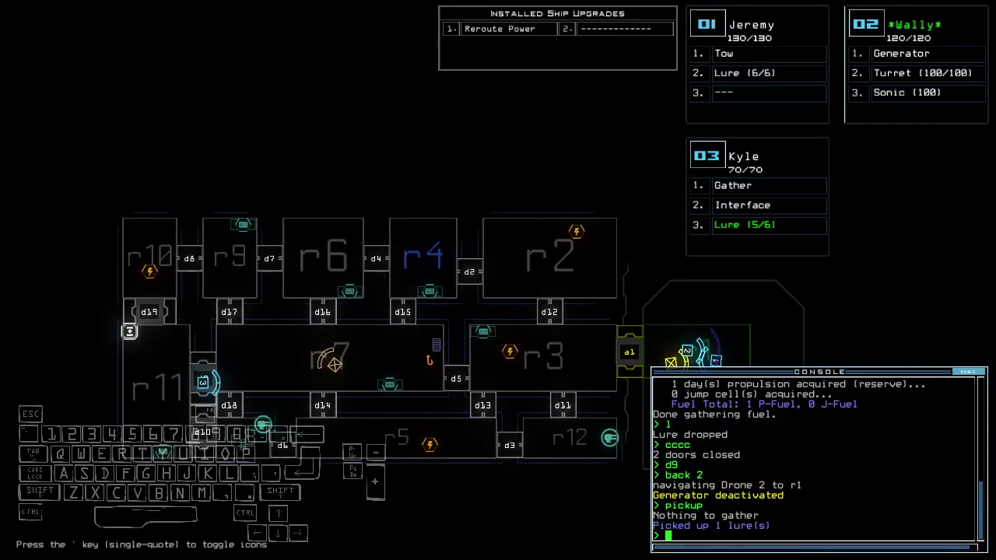
Steer drone 02 onto airlock a1 and reactivate its generator
key("2")
key("Up")
key("Left")
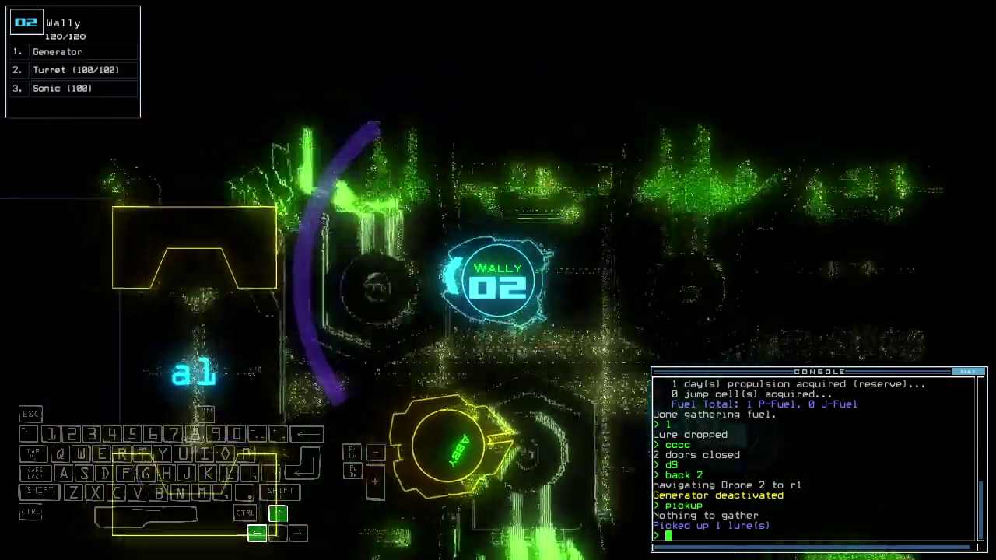
key("Left")
key("Up")
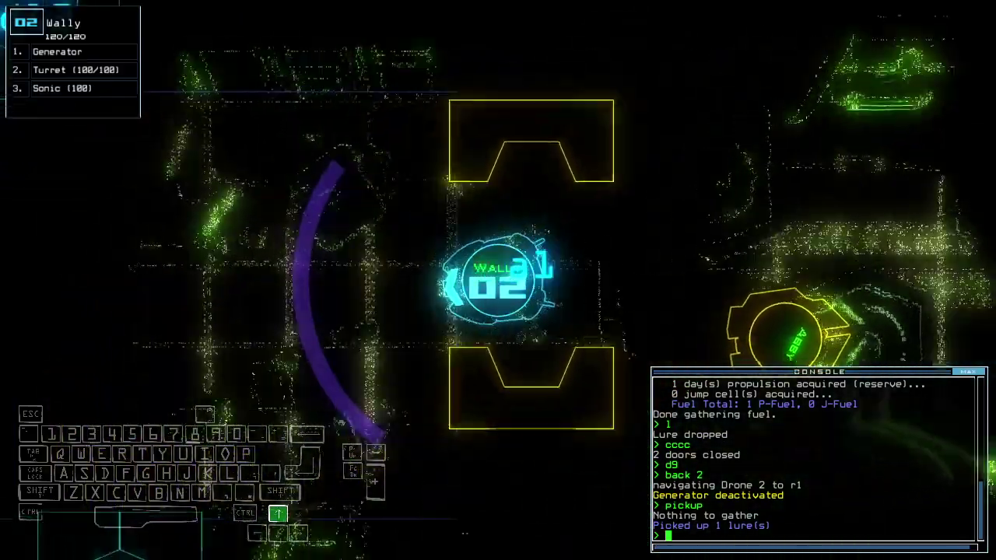
key("Up")
type("te")
key("Return")
type("generator")
key("Return")
Open door d5, swap drone 03's lure for drone 02's turret, and fire the turret
key("space")
key("3")
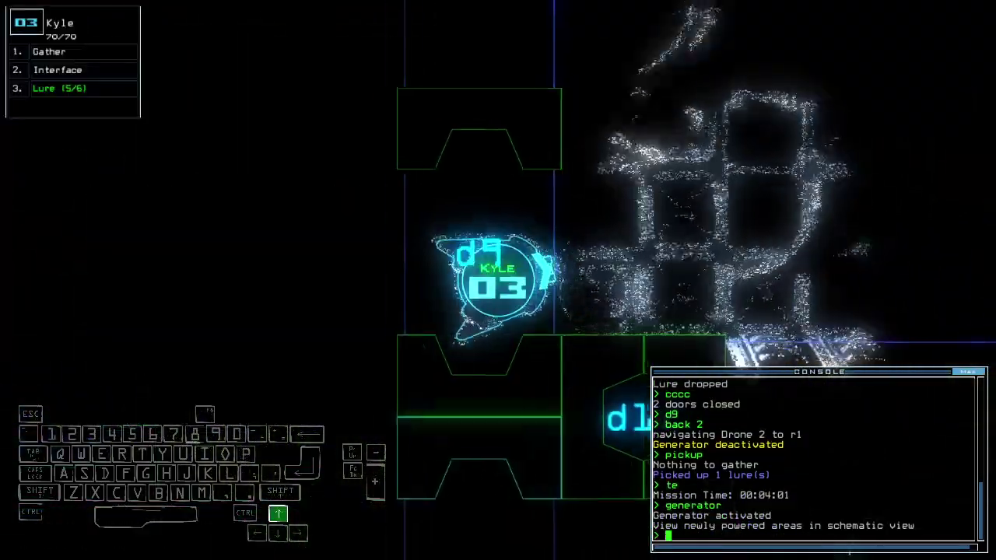
key("Up")
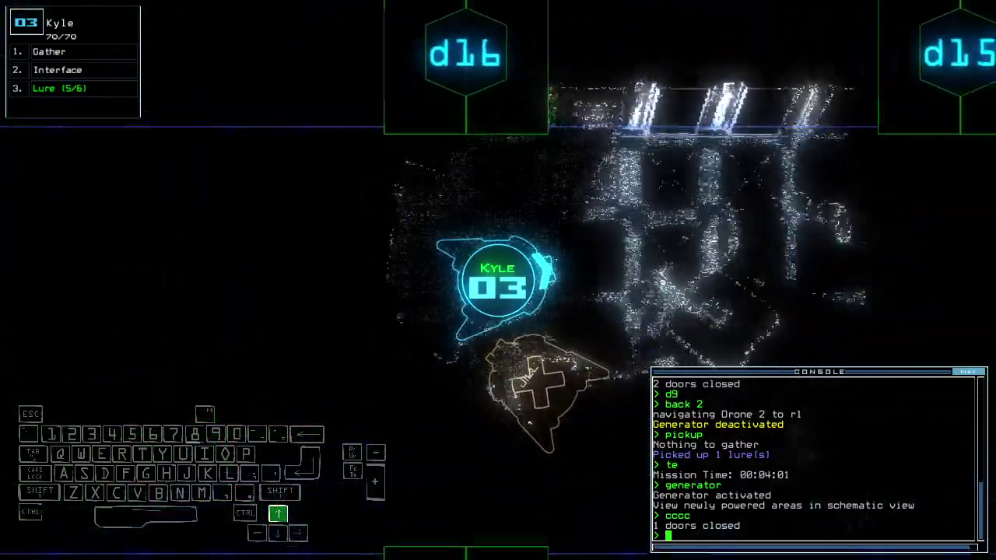
key("Up")
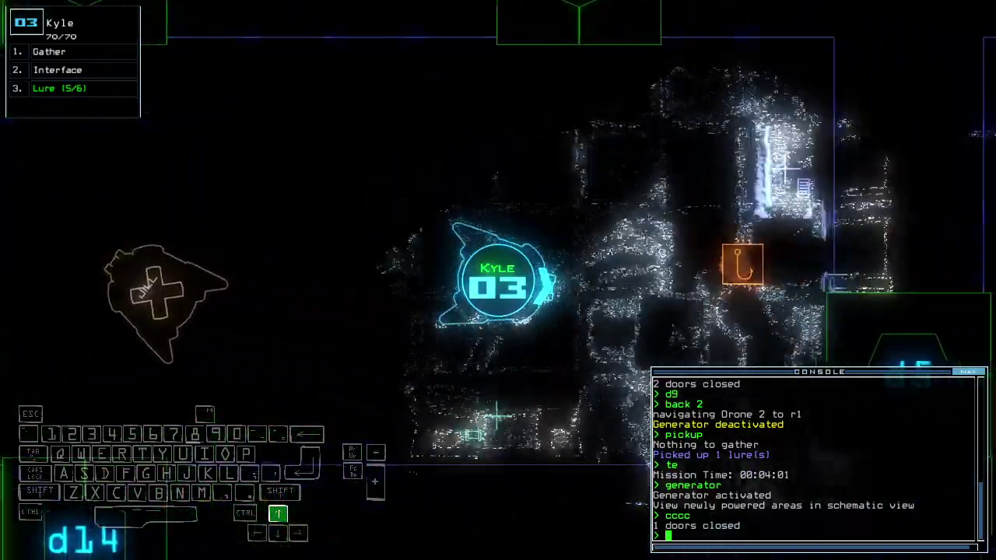
type("d5")
key("Return")
type("swa")
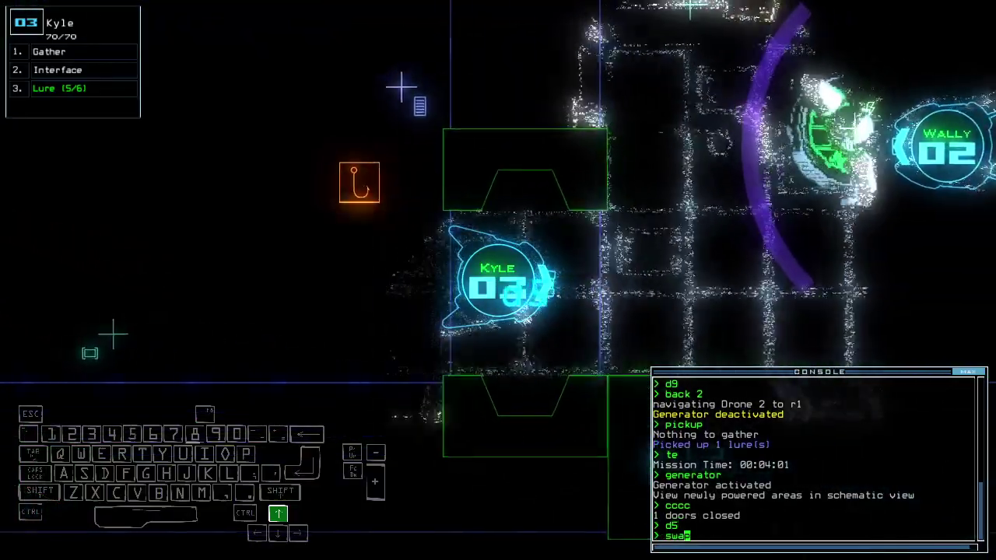
type("u tu")
key("Return")
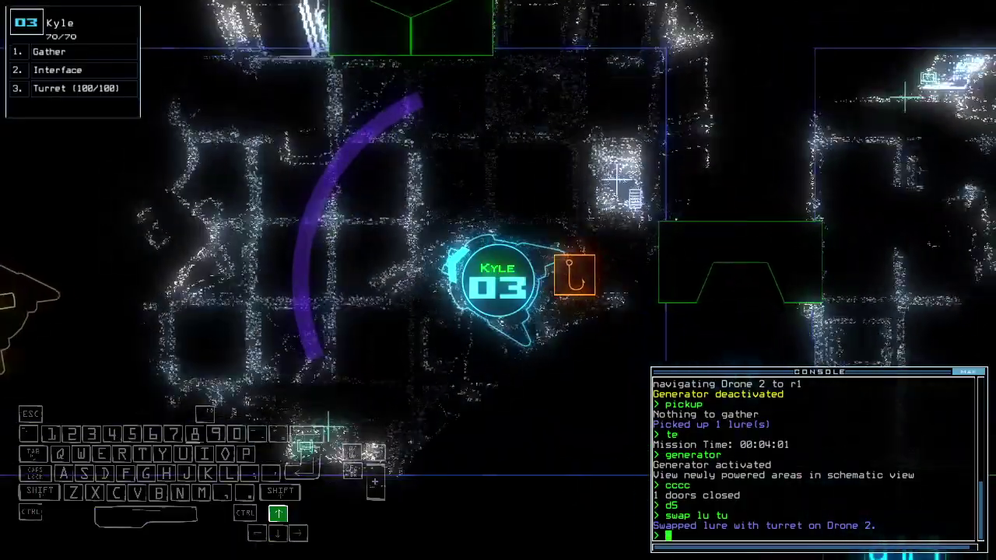
key("Up")
type("d16;t")
key("Return")
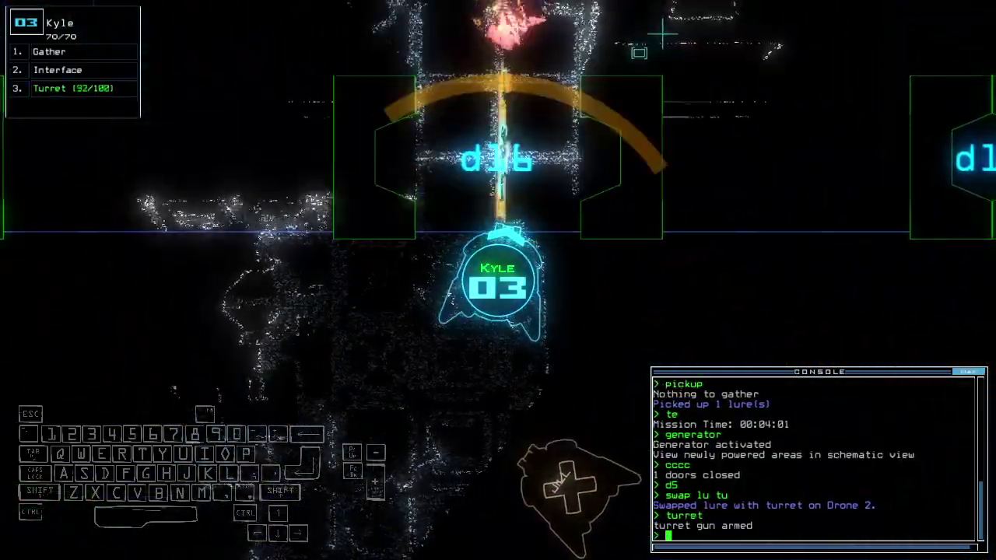
Drive drone 03 toward d16 with the turret at 86/100, close the open doors, and reopen d5
key("Up")
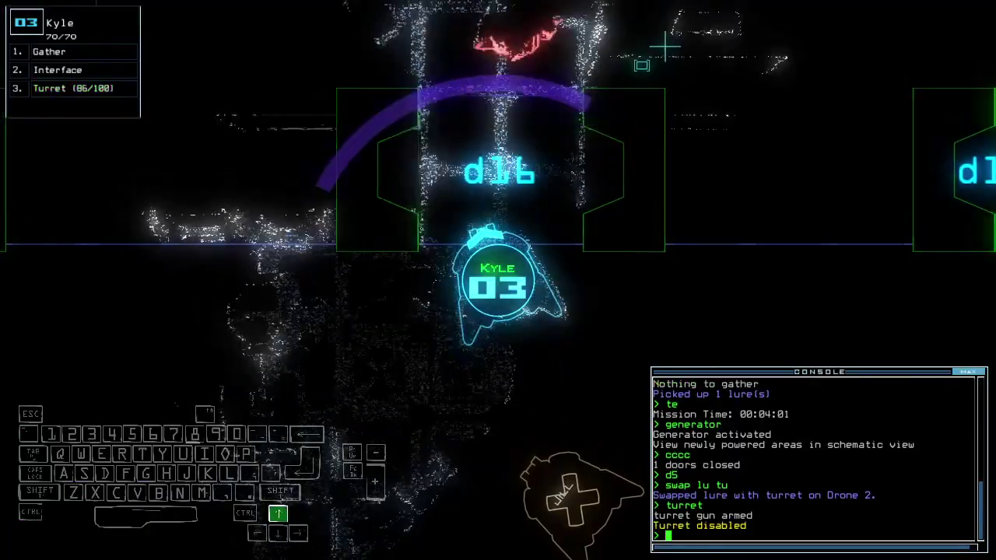
key("Up")
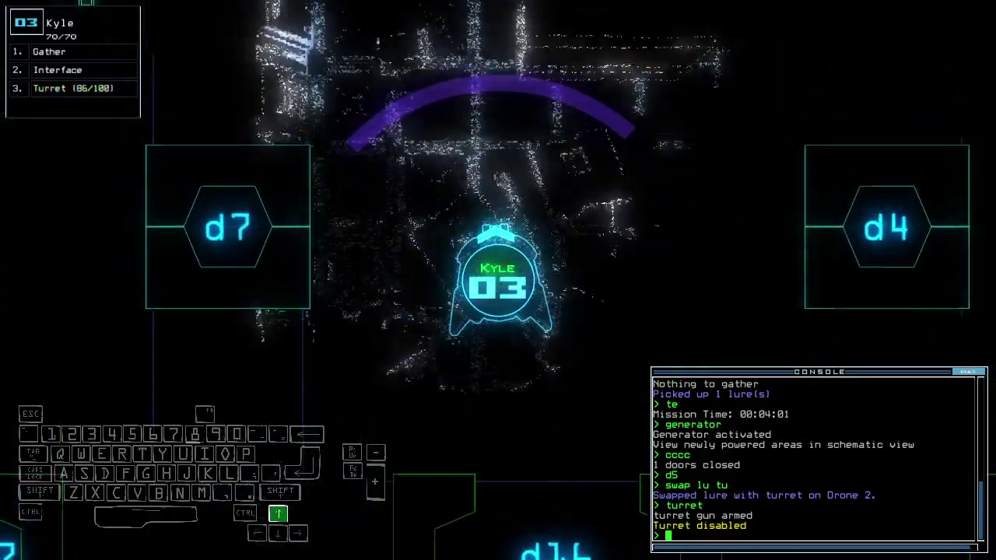
key("Right")
key("Up")
key("Left")
key("Up")
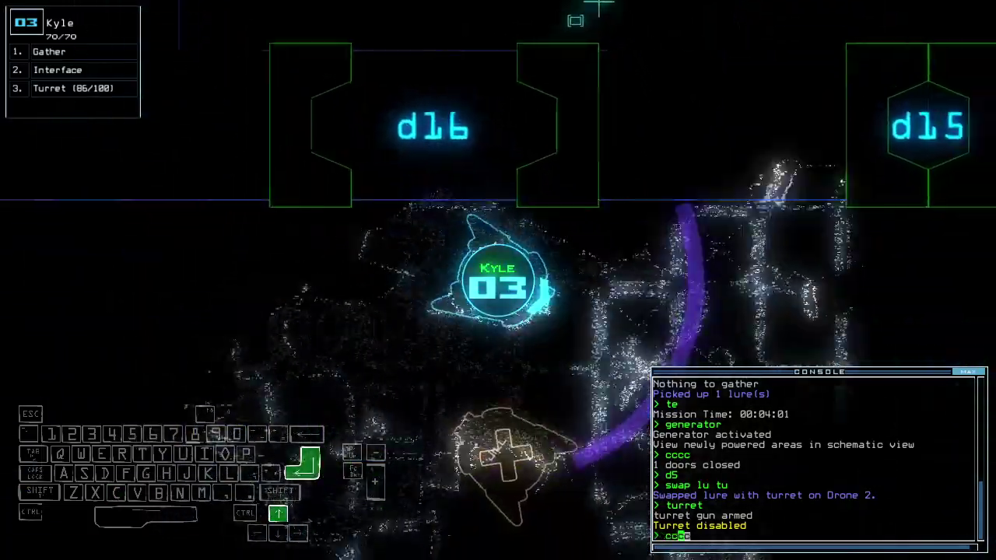
type("cccc")
key("Return")
key("Up")
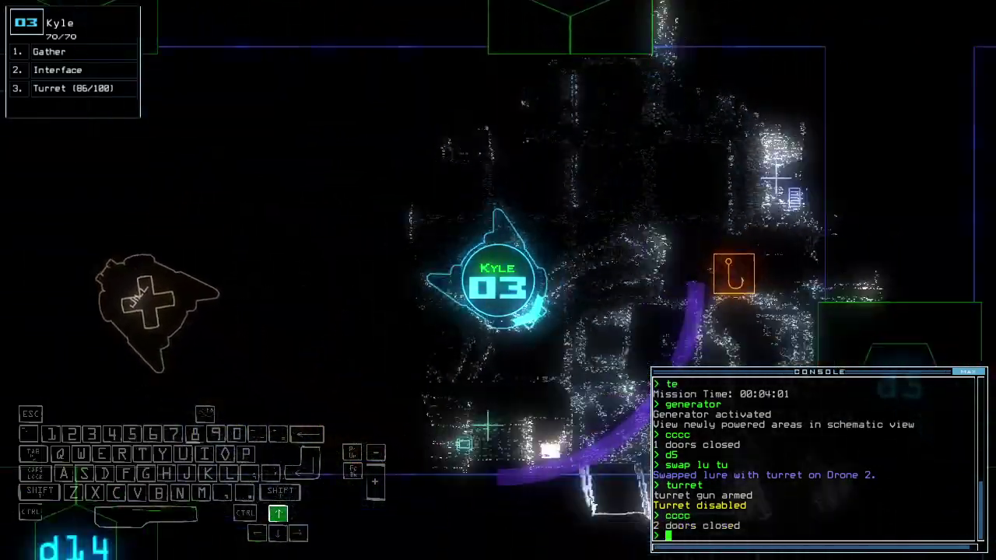
type("d5")
key("Return")
type("sa 1")
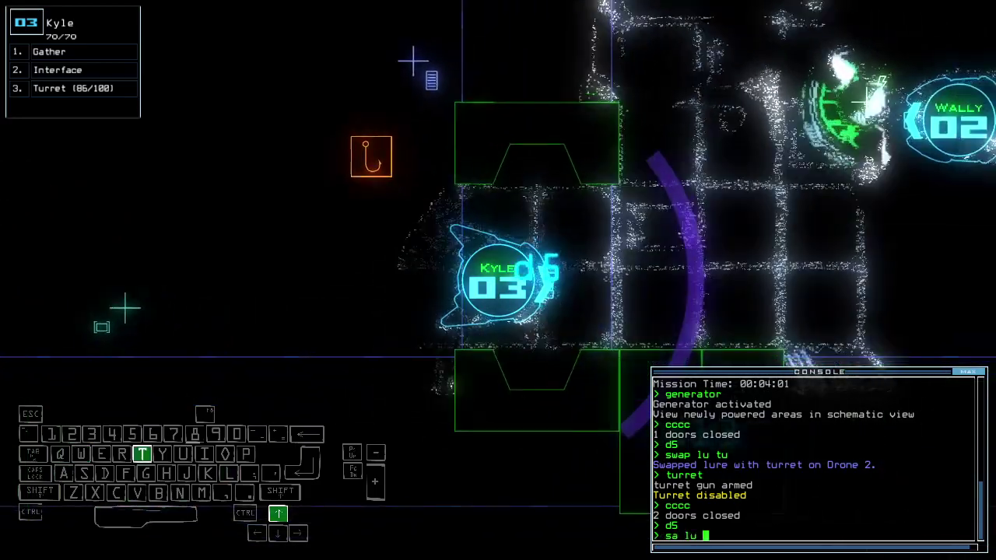
type("u")
Swap the interface for the lure, pick up a lure (6/6), close a door, and recall drone 02
key("Return")
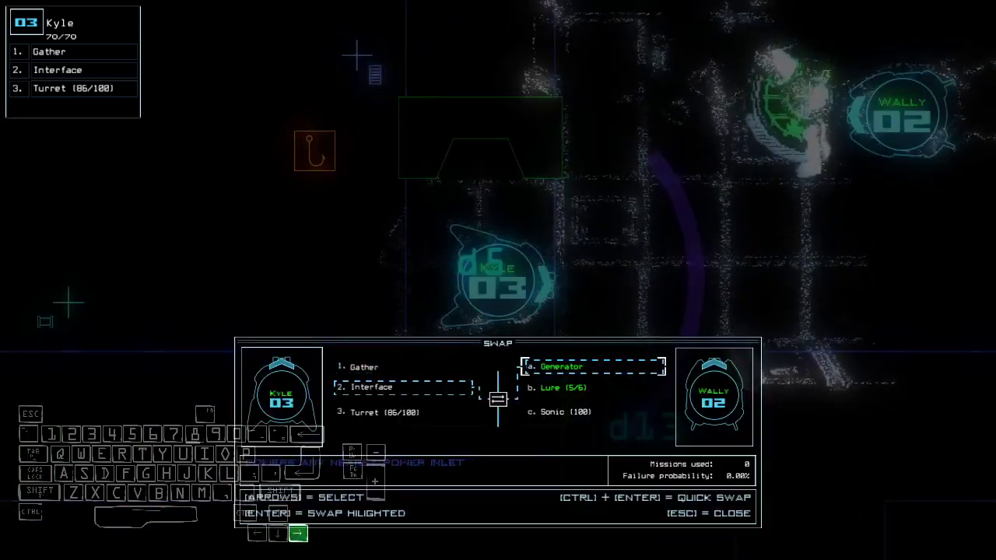
key("Escape")
type("pickup")
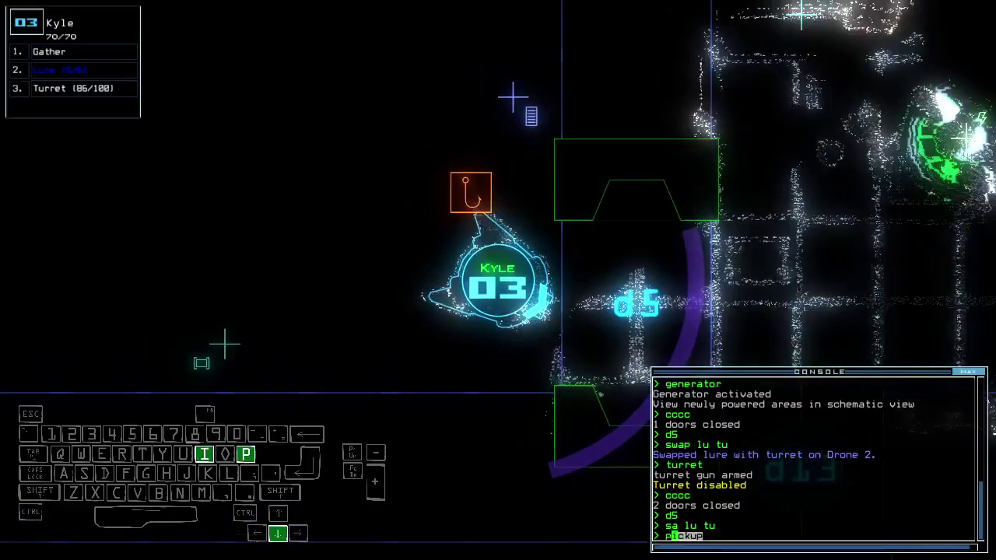
key("Return")
key("Up")
type("cccc")
key("Return")
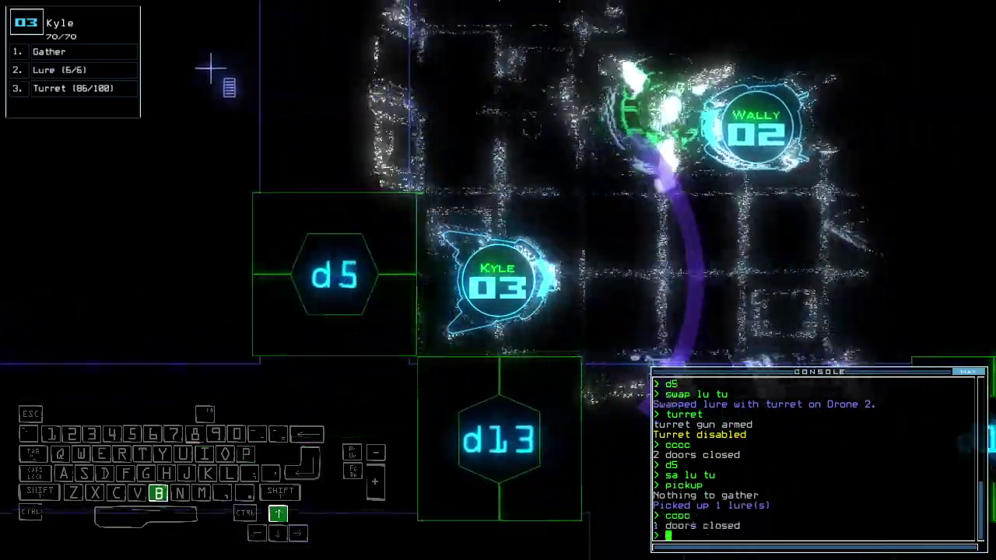
type("back 2")
key("Return")
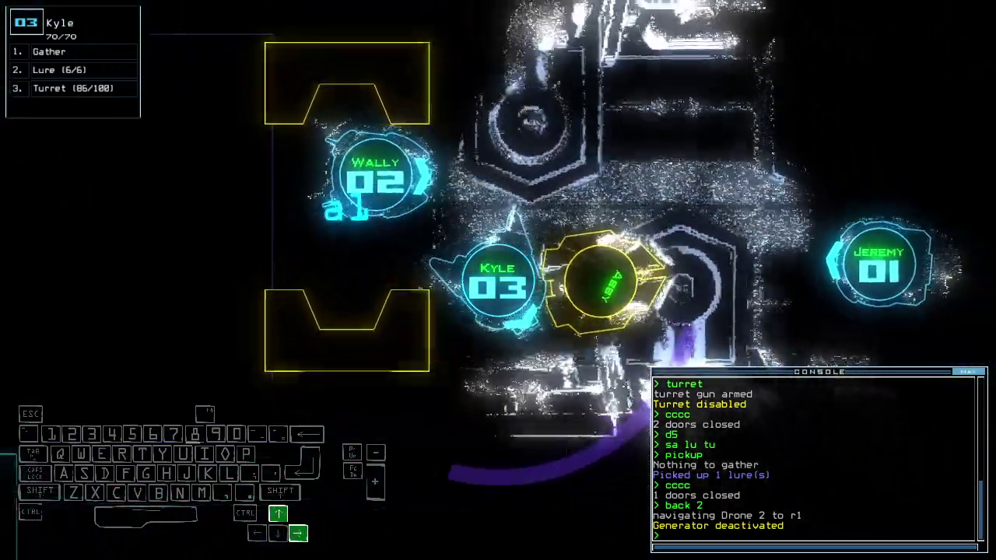
key("space")
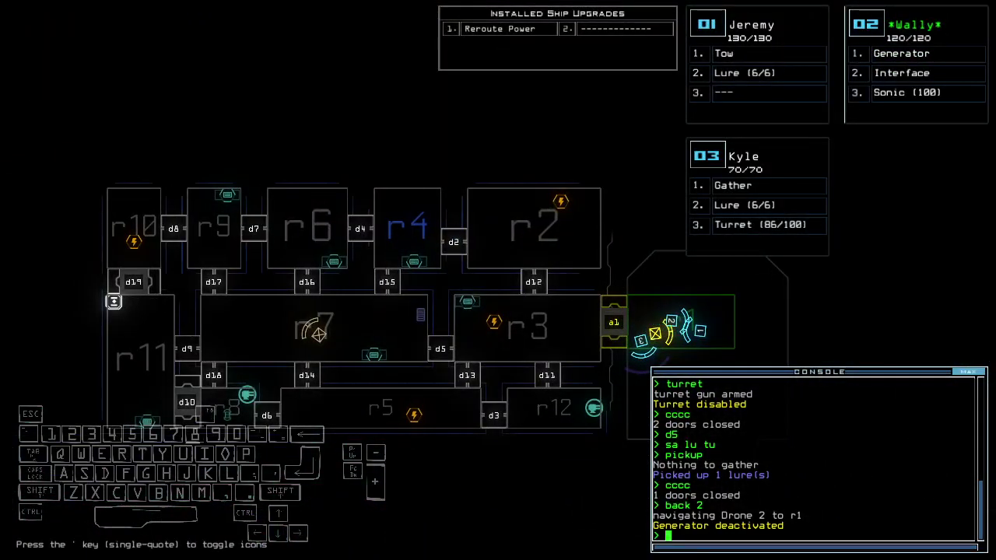
type("out")
Leave the derelict with a score of 825, close the leaderboard, and start a new Modded Daily
key("Return")
type("out")
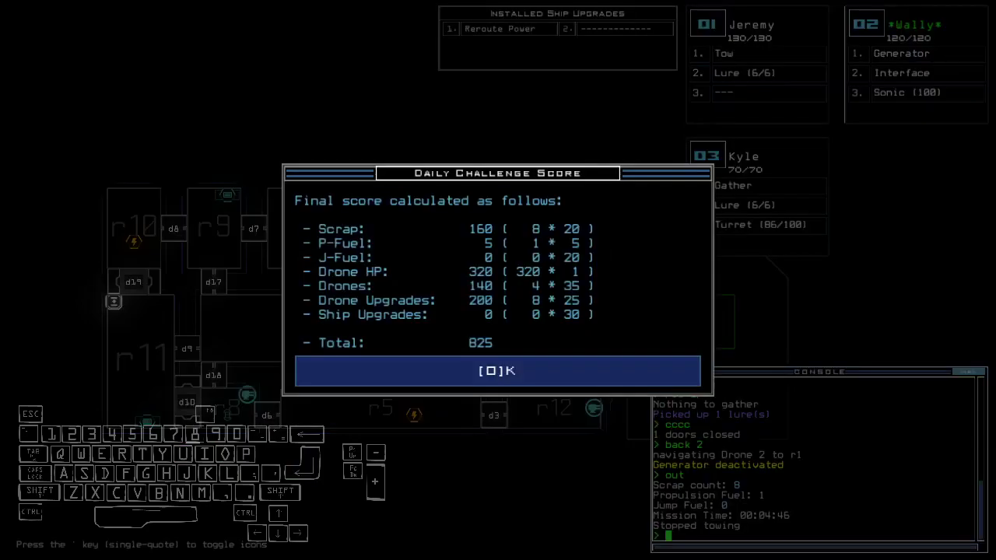
key("o")
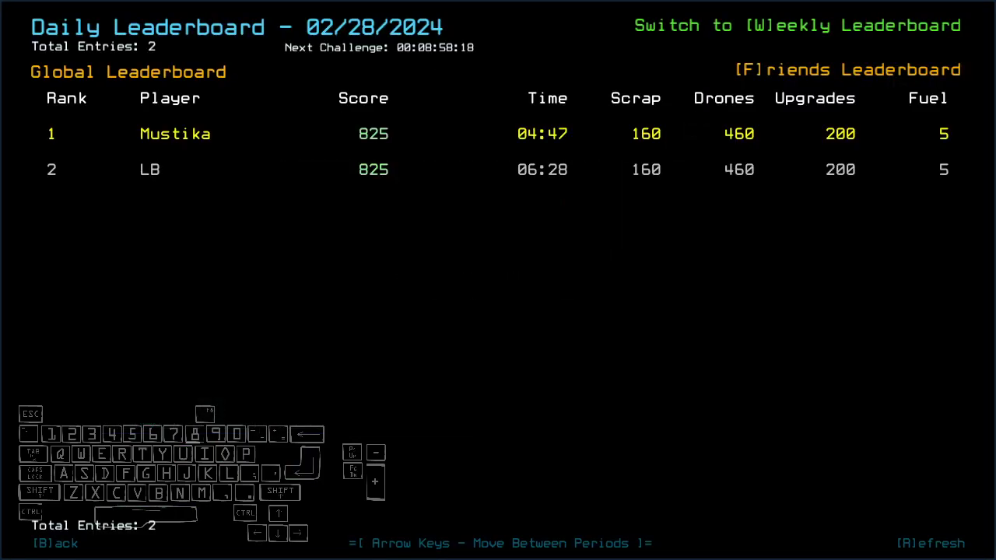
key("Escape")
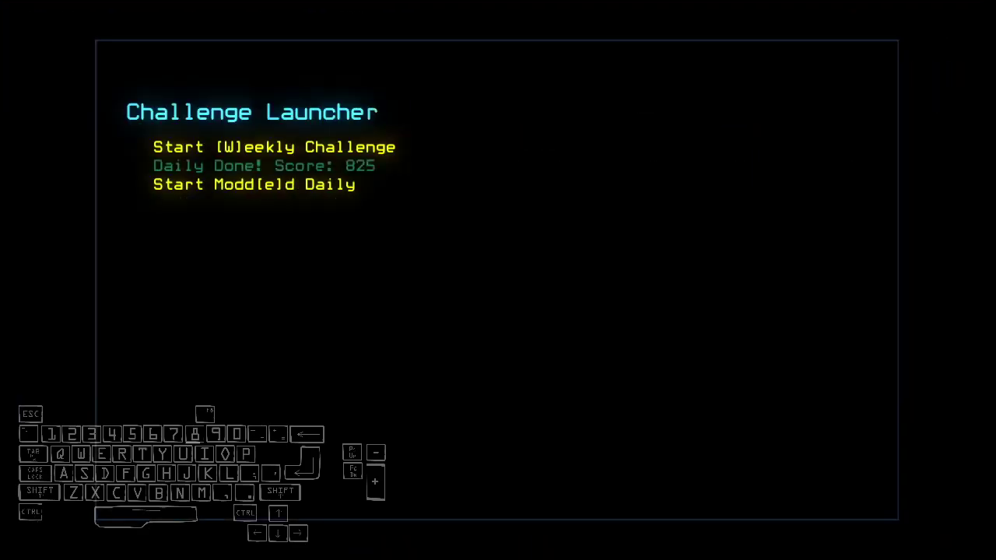
key("e")
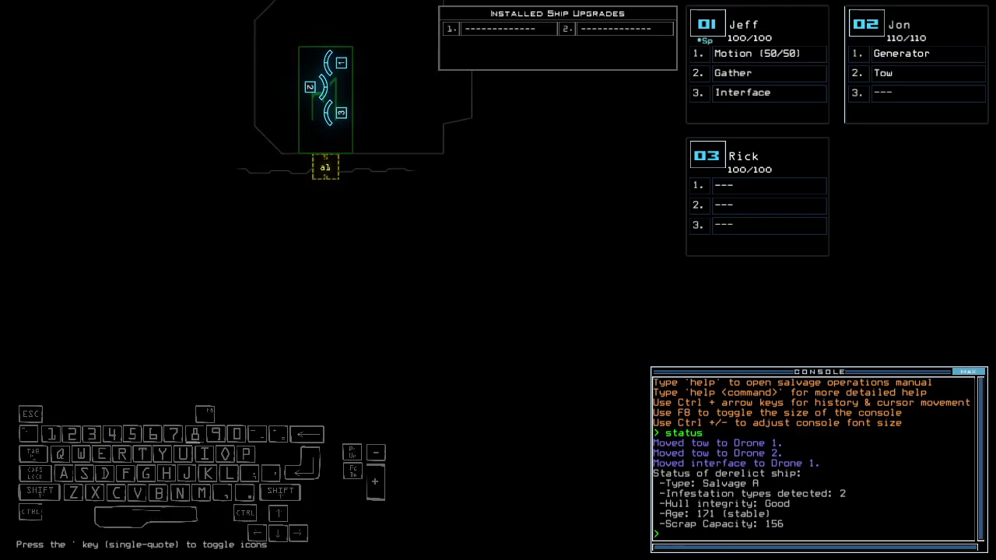
Cycle through drones 1–3 and review the command alias list
key("1")
key("2")
key("Up")
key("3")
key("1")
key("ctrl+a")
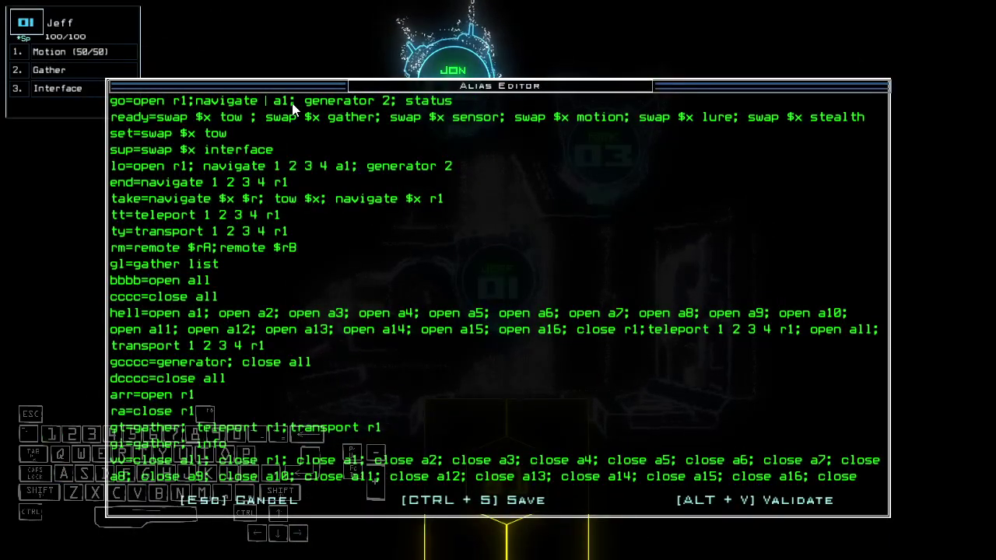
key("Escape")
key("Tab")
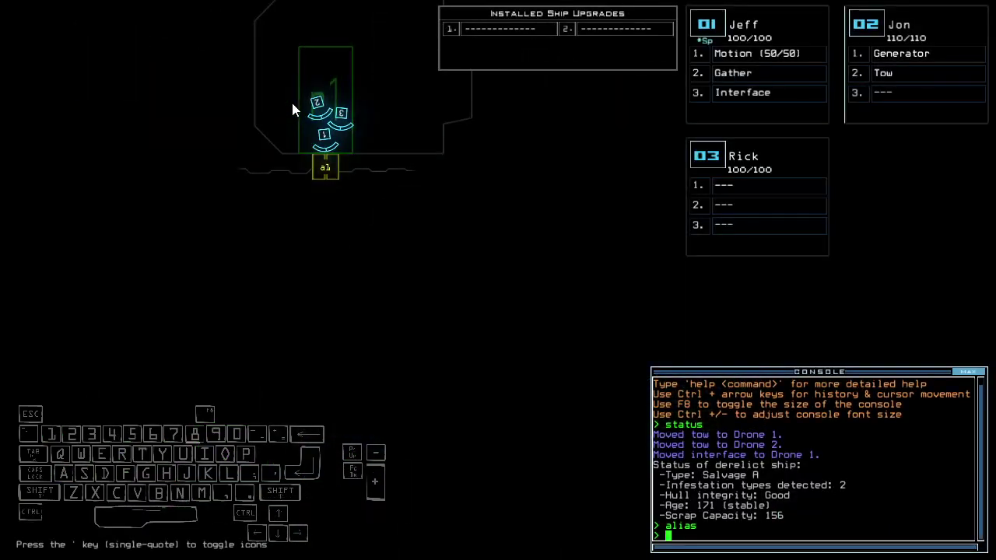
key("Tab")
type("go")
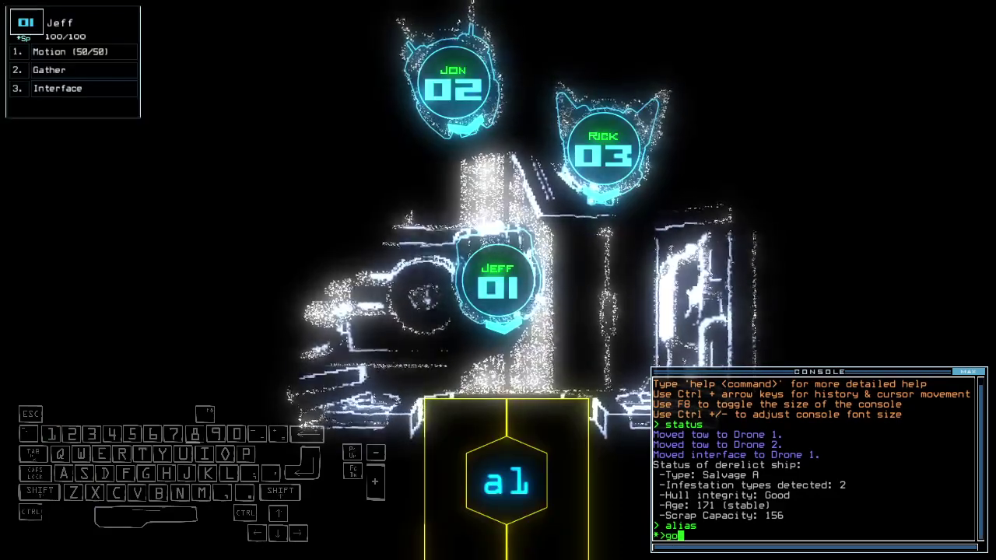
Start the mission, gather scrap with drone 1, and have Jon gather fuel and power the generator
key("Return")
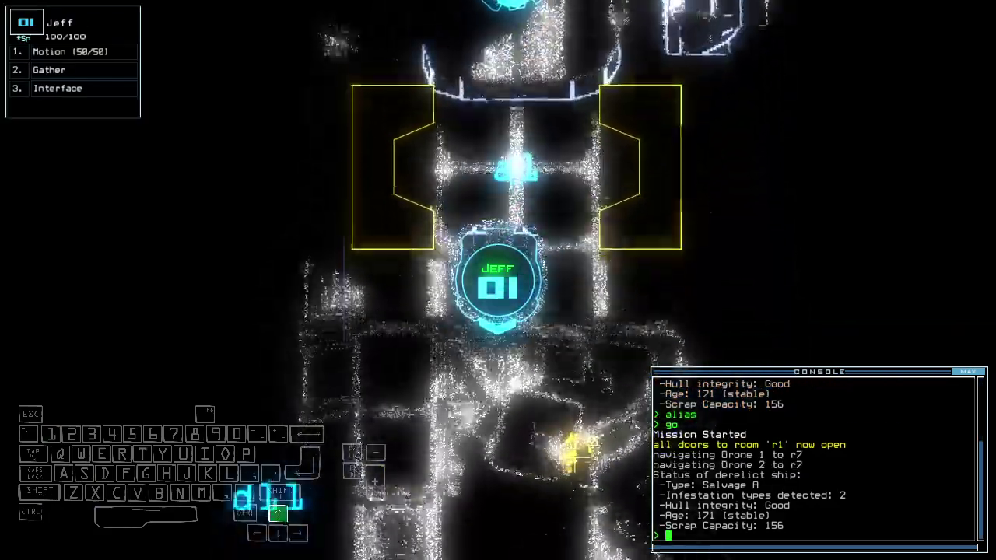
key("Up")
type("g")
key("Return")
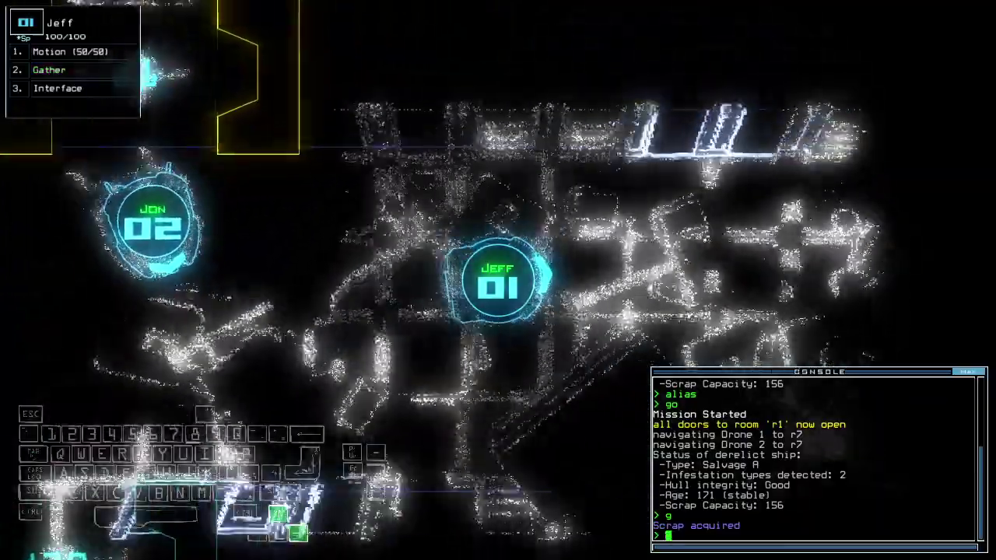
type("2g")
key("Return")
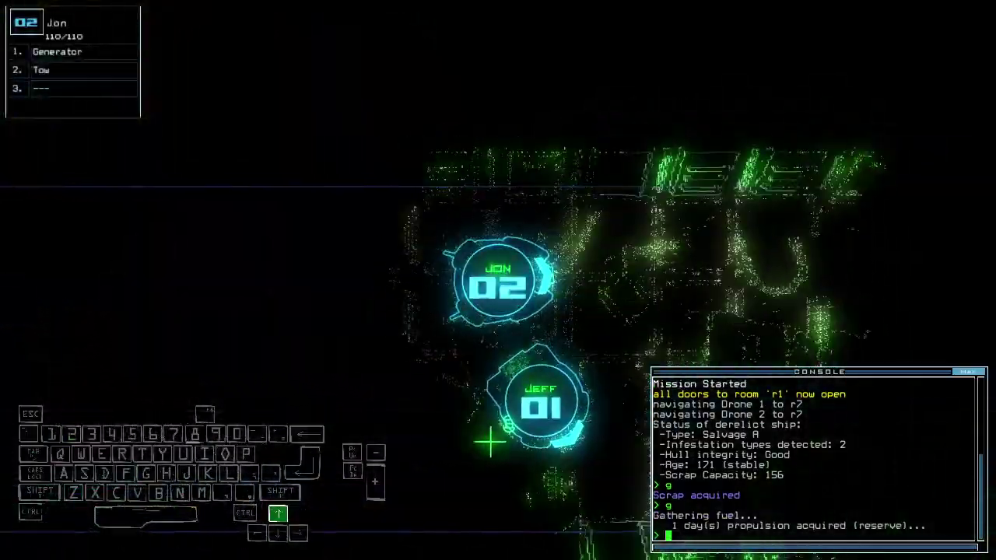
type("mo")
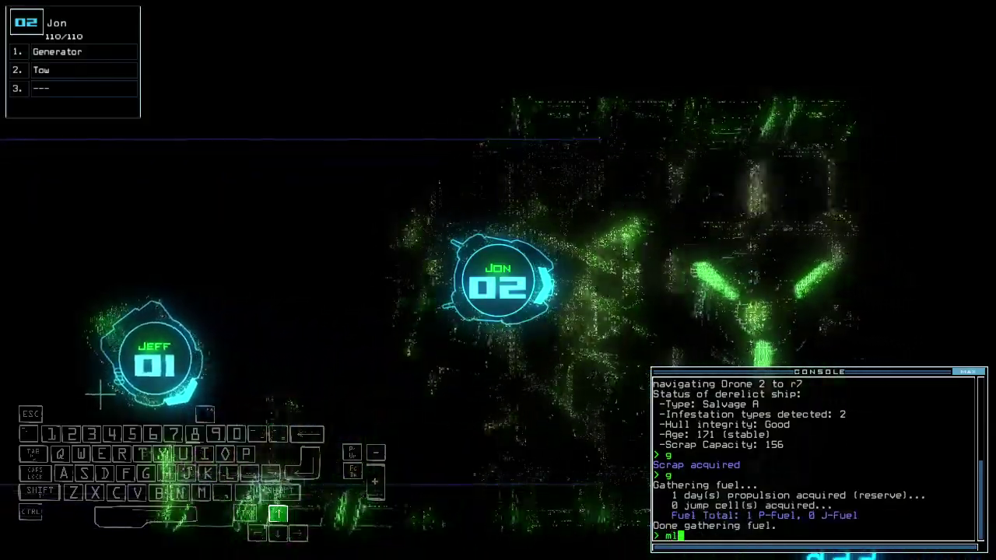
type("tion 1")
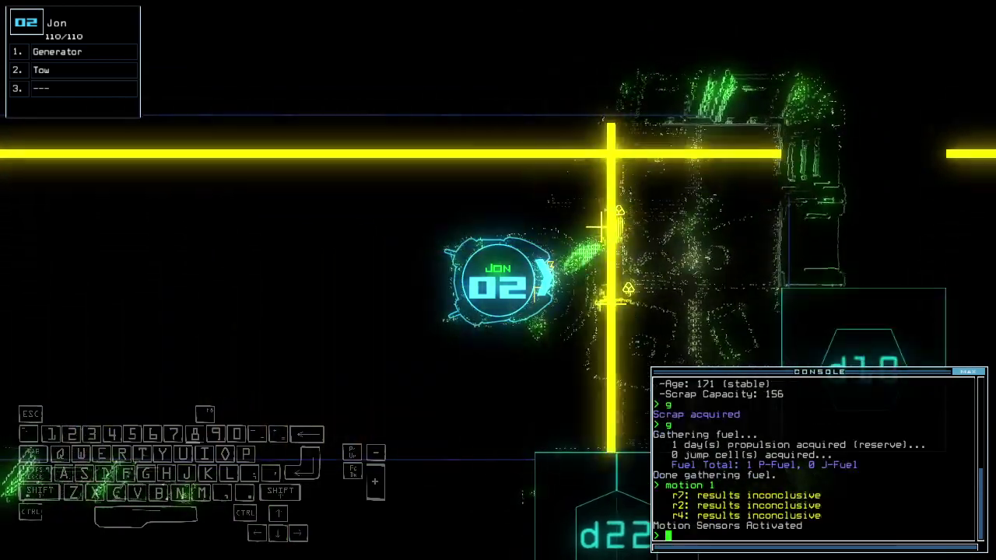
type("g")
key("Return")
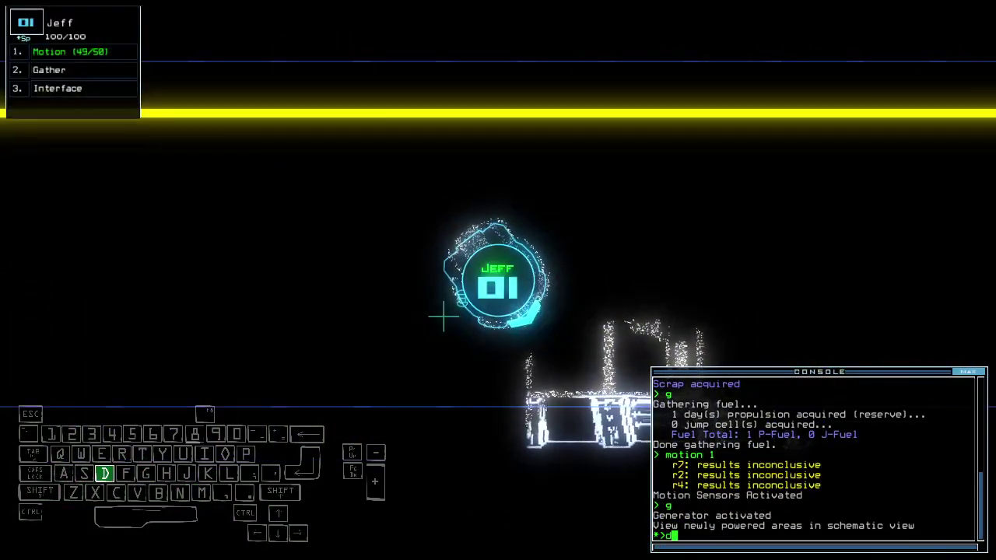
type("d11 d11")
Operate door d11 and room r7's doors, then gather more scrap
key("Return")
key("space")
key("Up")
key("Left")
key("space")
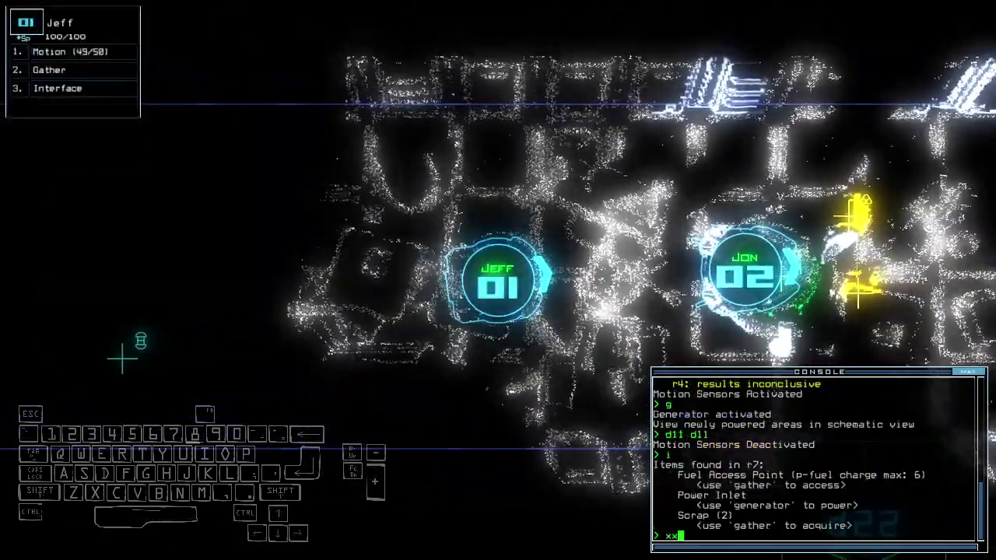
type("7")
key("Return")
key("space")
key("space")
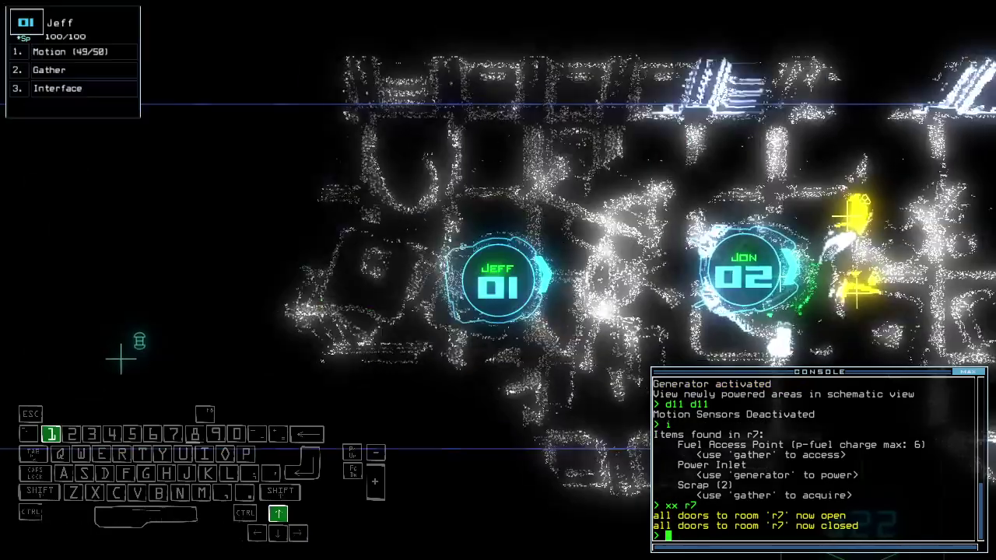
key("Up")
key("Up")
type("g")
key("Return")
Open door d10, close the other open doors, and drive drone 1 toward door d29
key("Up")
key("Right")
type("0")
key("Return")
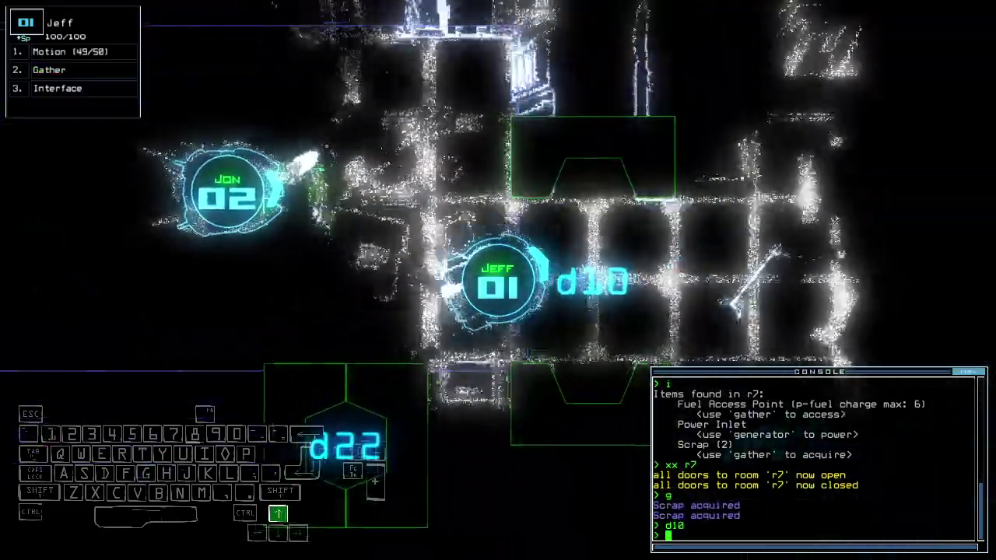
key("Down")
type("ccc")
key("Return")
key("space")
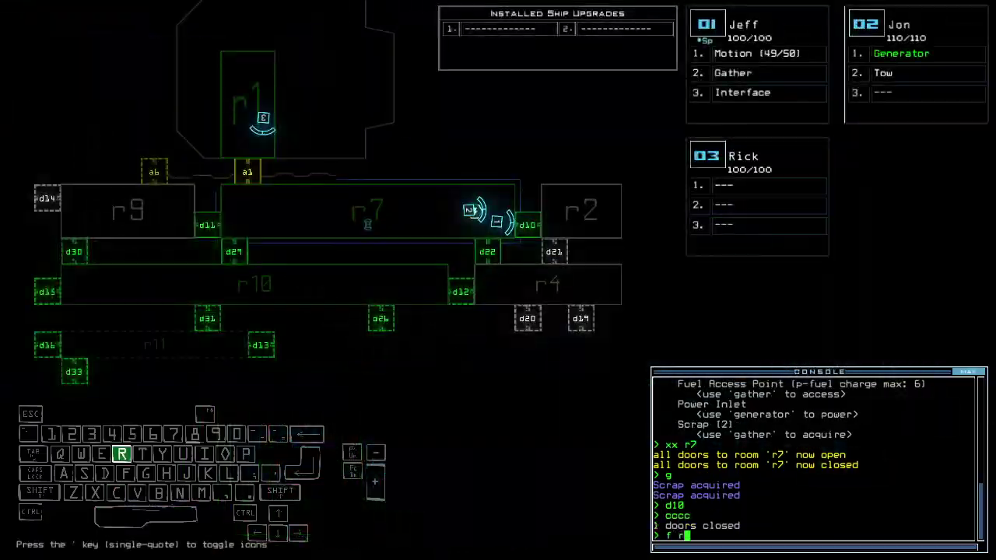
key("space")
key("Right")
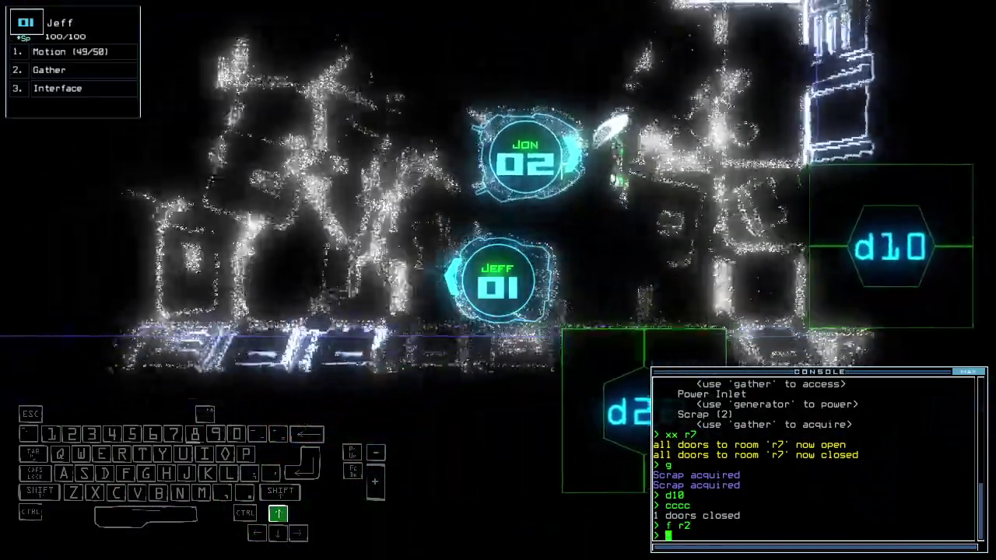
key("Up")
key("Up")
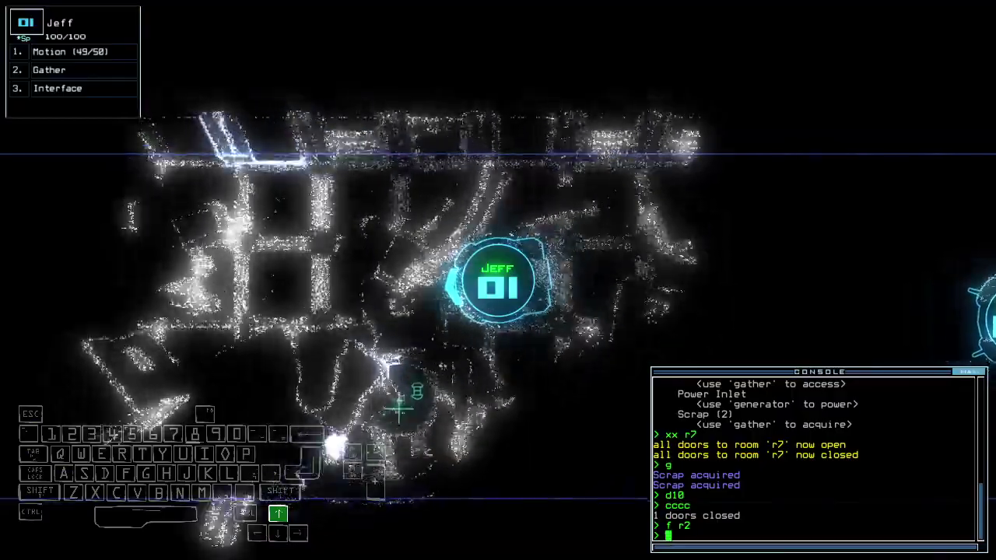
key("Up")
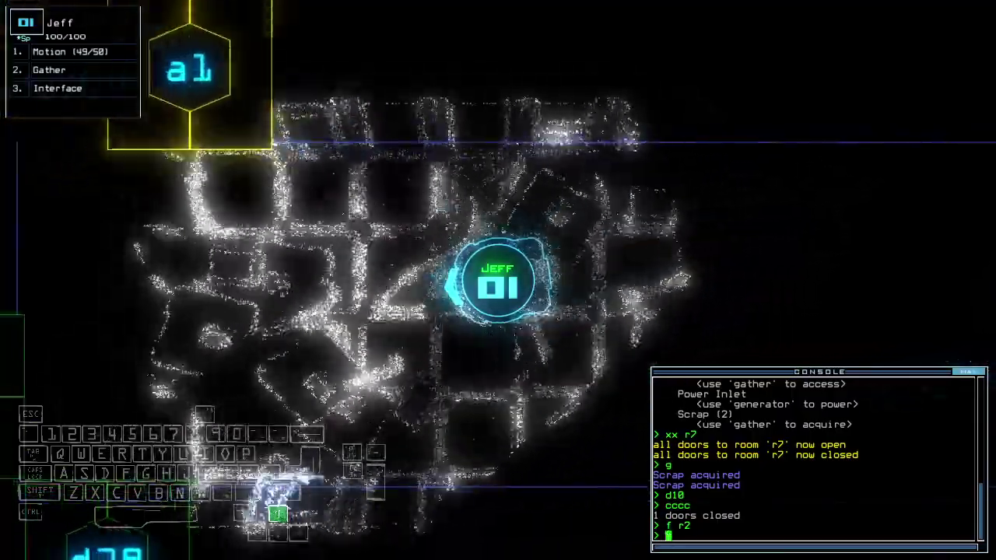
key("Up")
type("d29")
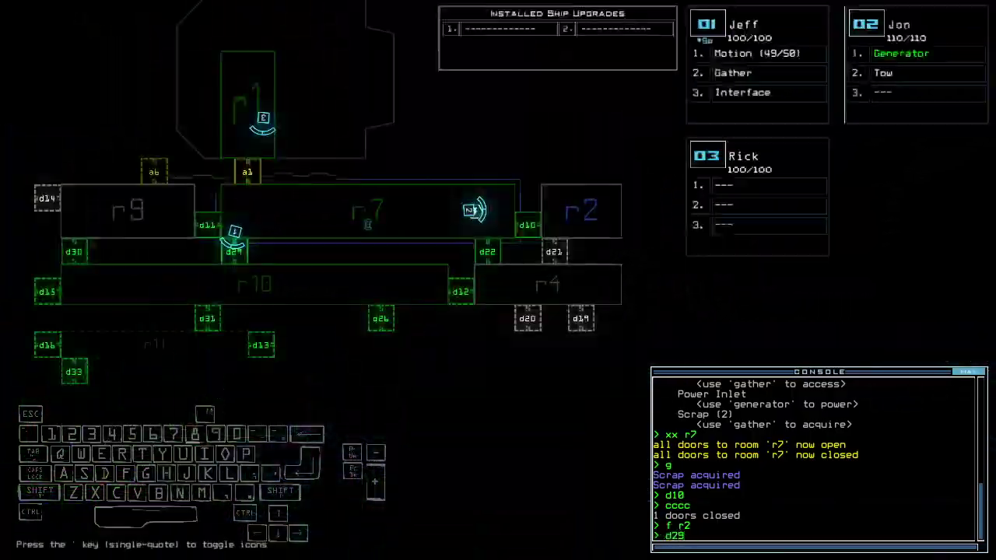
Open door d29, drive Jeff into room r10, gather its scrap, and open door d12
key("Return")
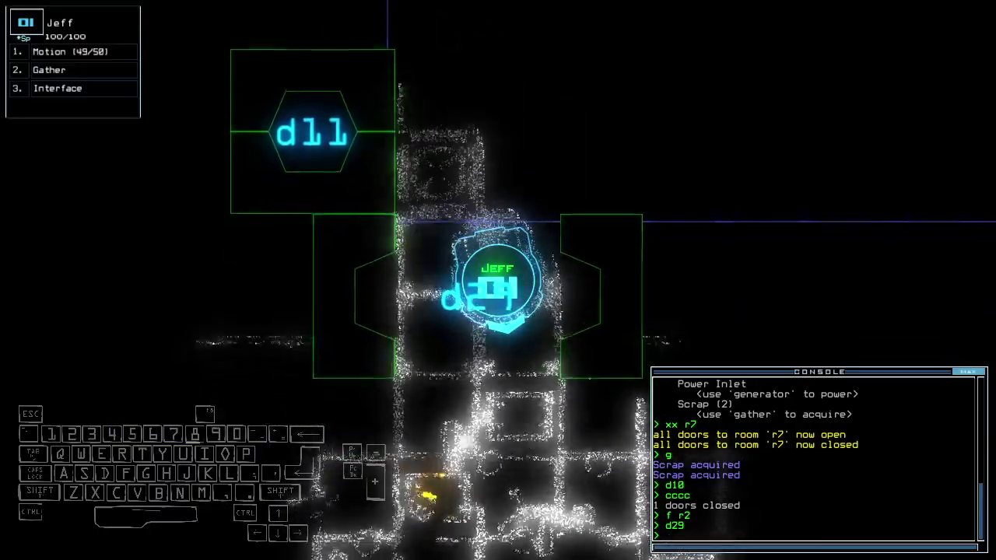
key("Up")
type("g")
key("Return")
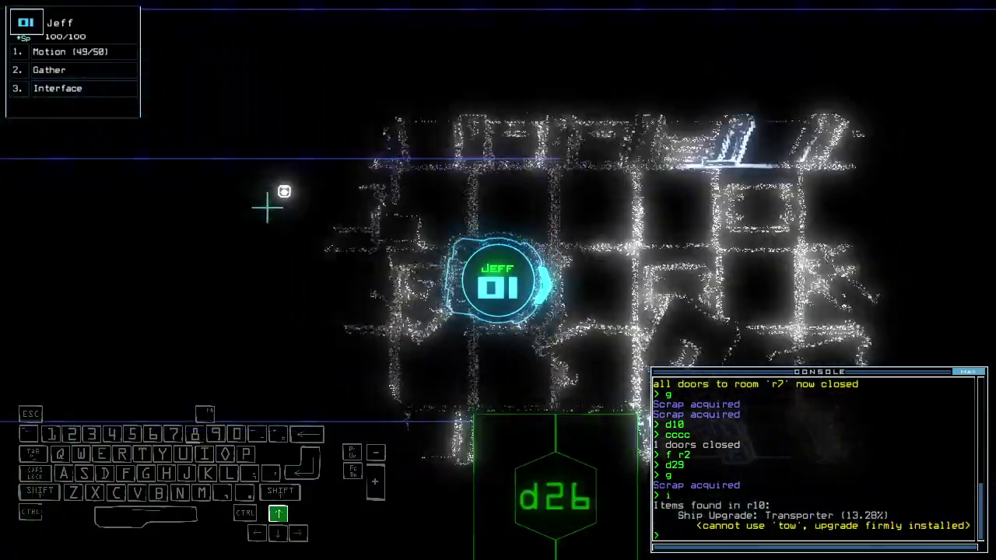
type("g")
key("Return")
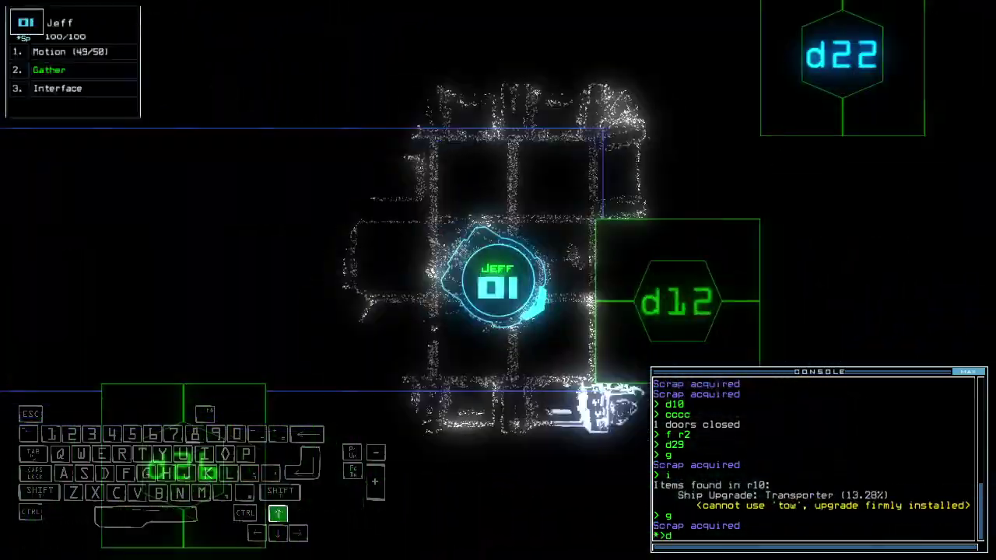
type("d12")
key("Return")
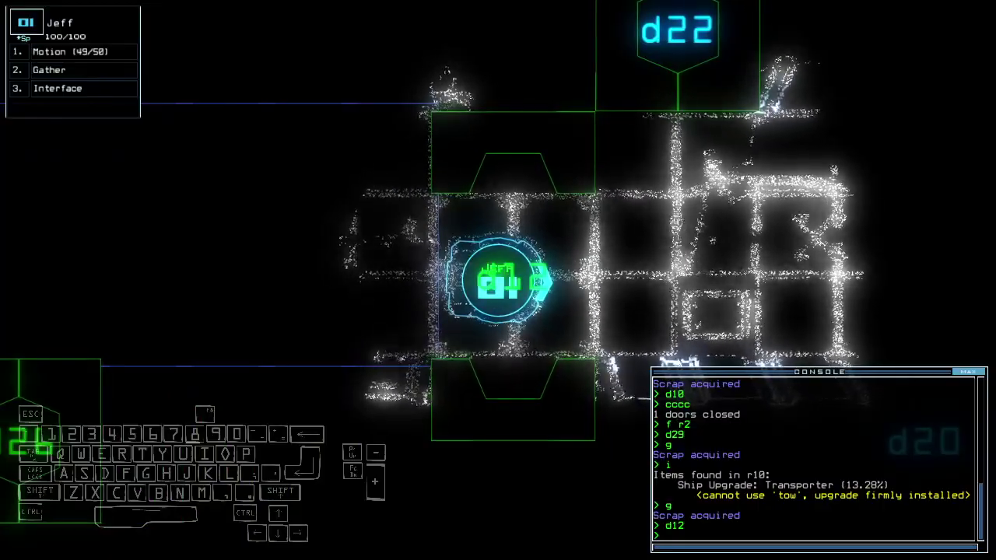
Steer Jeff forward through the room and rerun the door d12 command
key("Left")
key("Up")
key("Up")
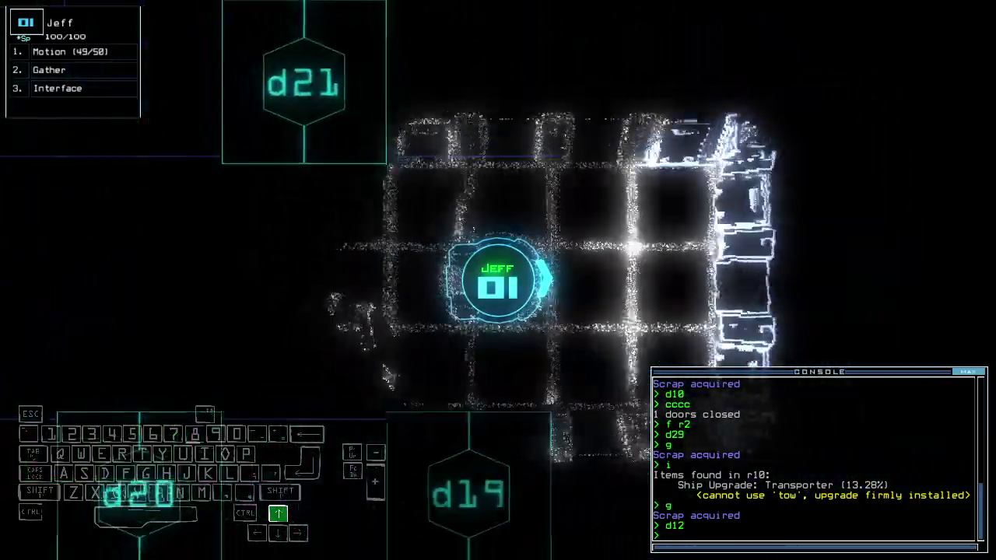
key("Left")
key("Up")
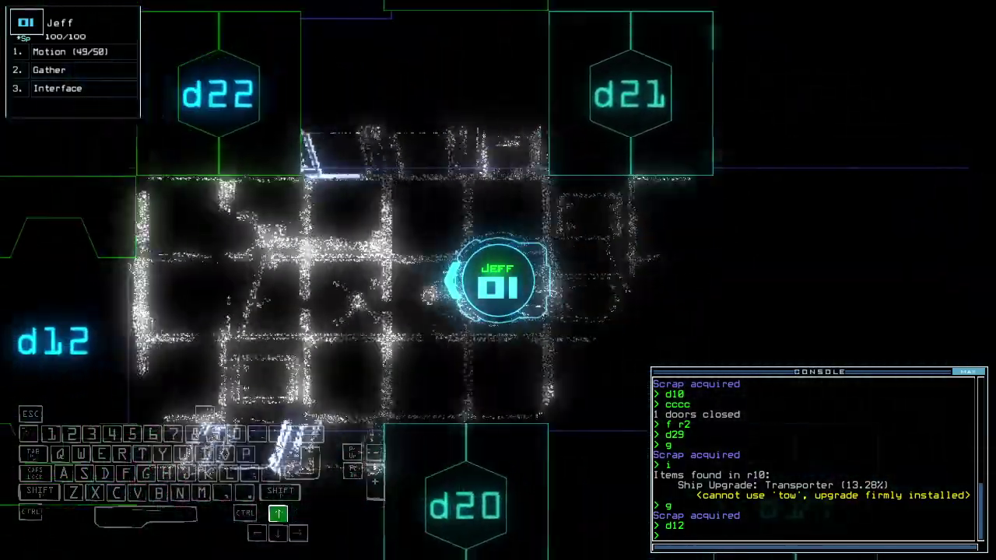
key("Up")
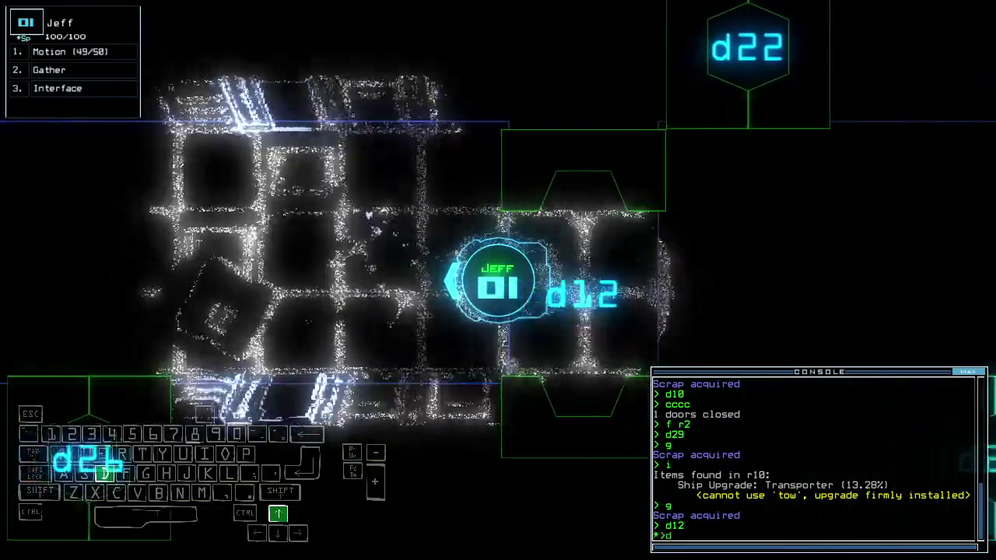
type("d12")
key("Return")
type("d26")
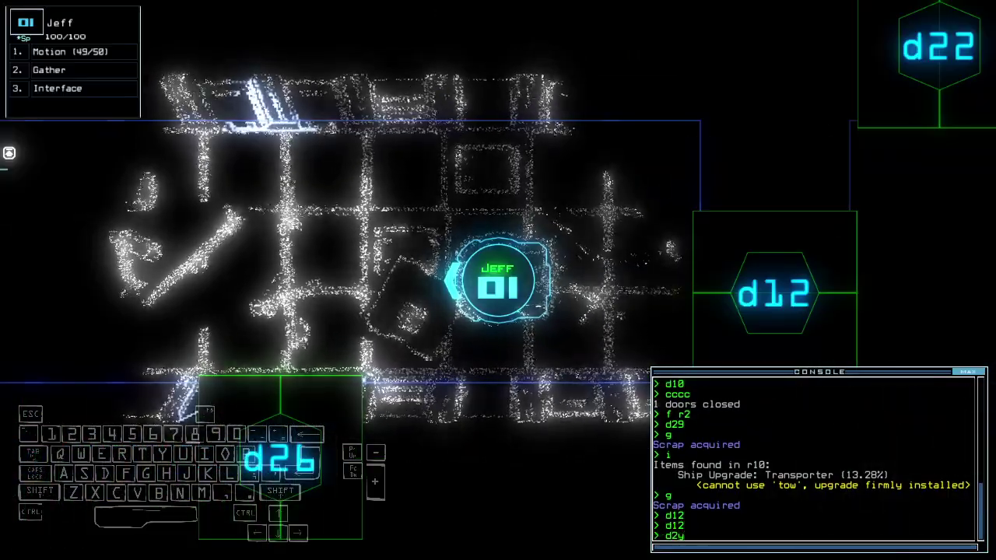
Open door d26 and drive Jeff through it toward room r6
key("Return")
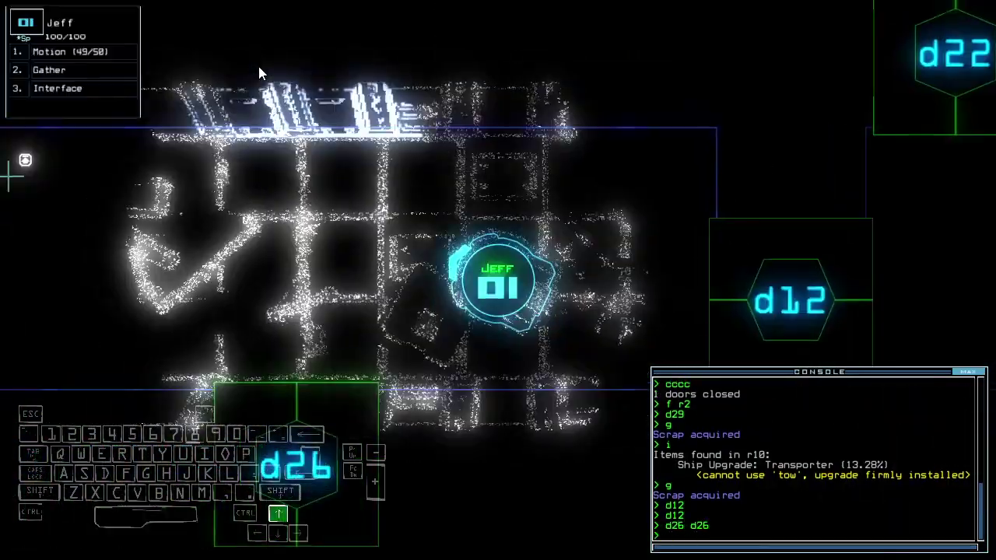
type("d26")
key("Return")
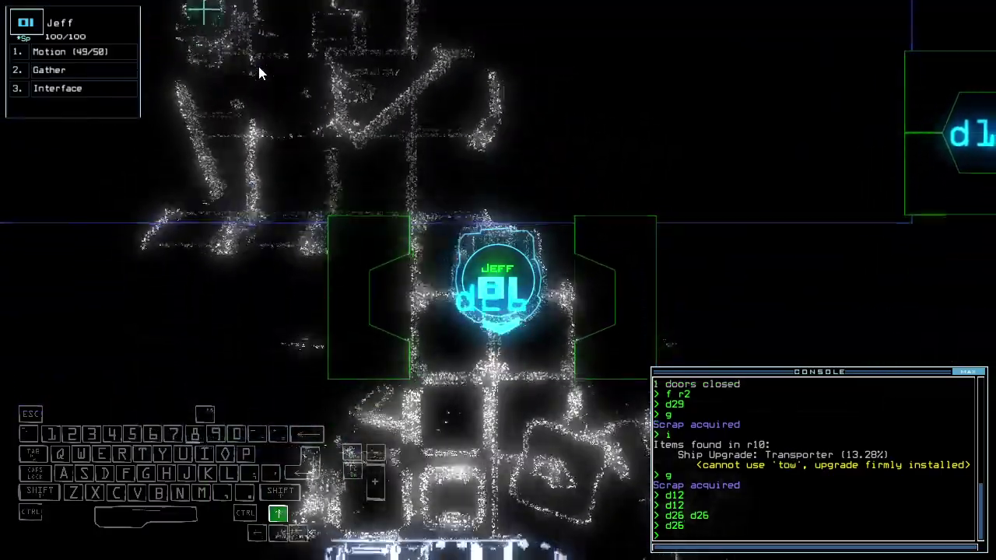
key("Up")
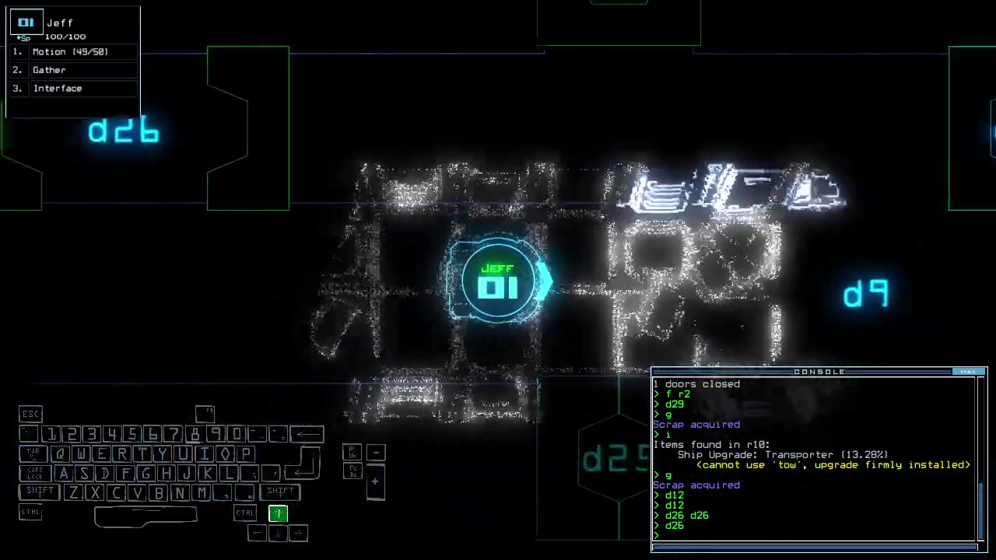
key("Left")
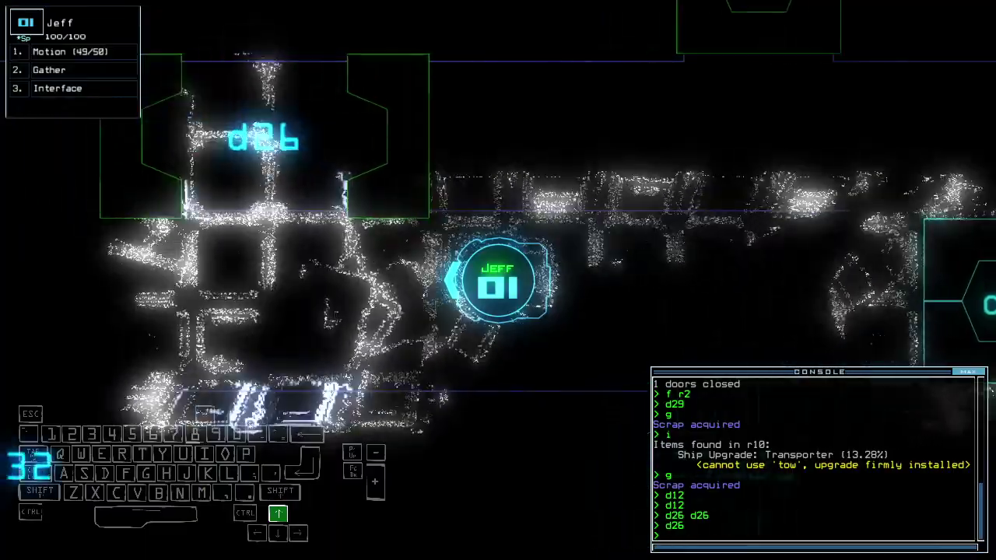
key("Up")
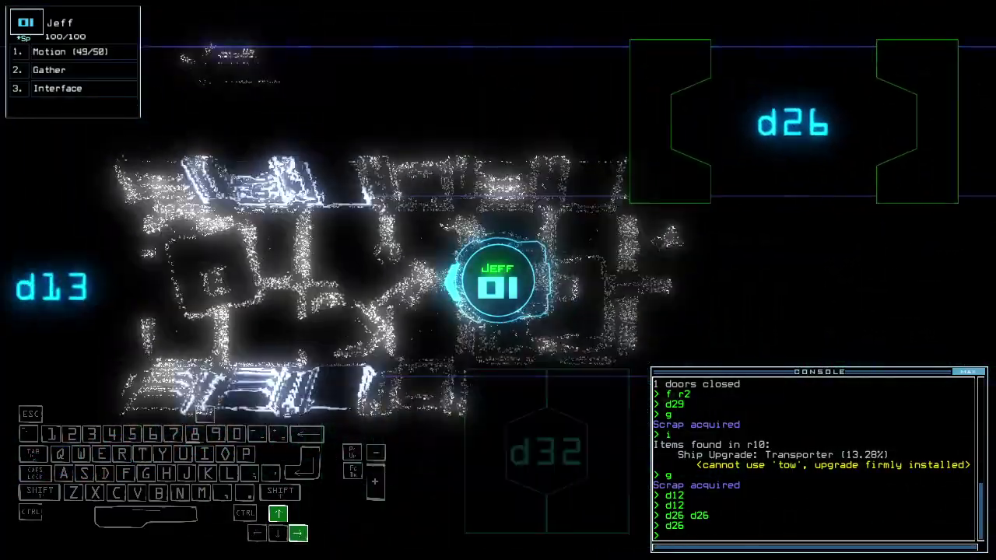
Check the schematic, drive Jeff forward, run a motion scan, and open door d33
key("space")
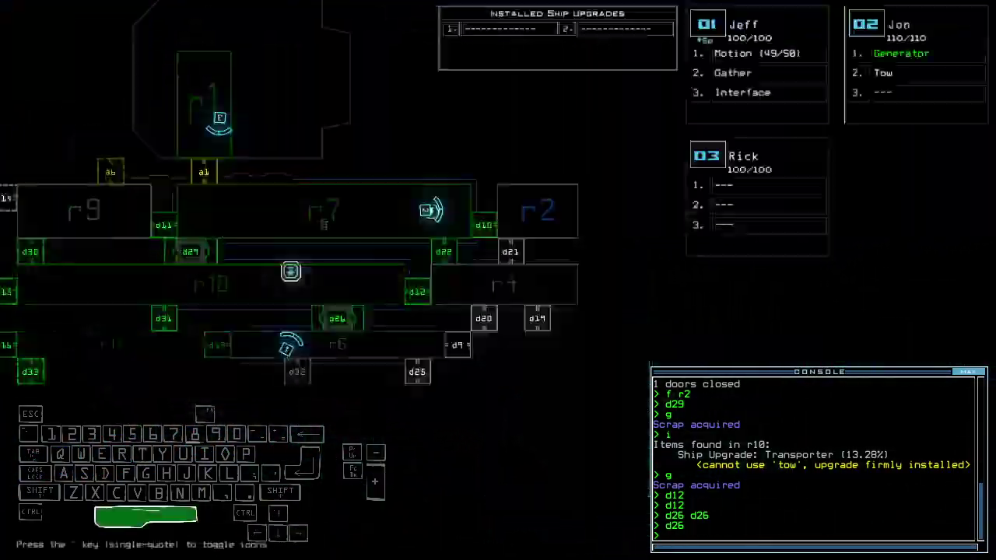
type("motion")
key("space")
type("d13")
key("space")
key("Left")
key("space")
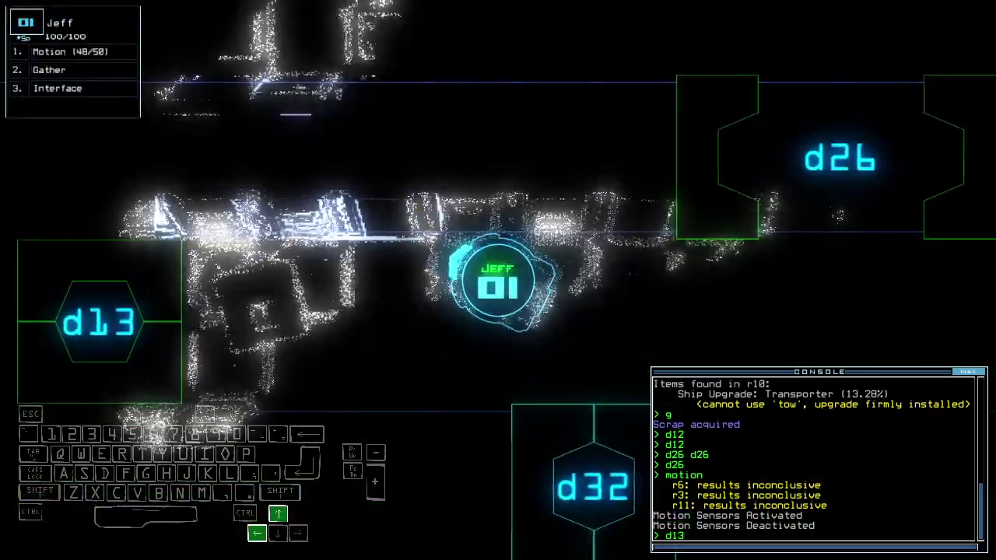
key("Up")
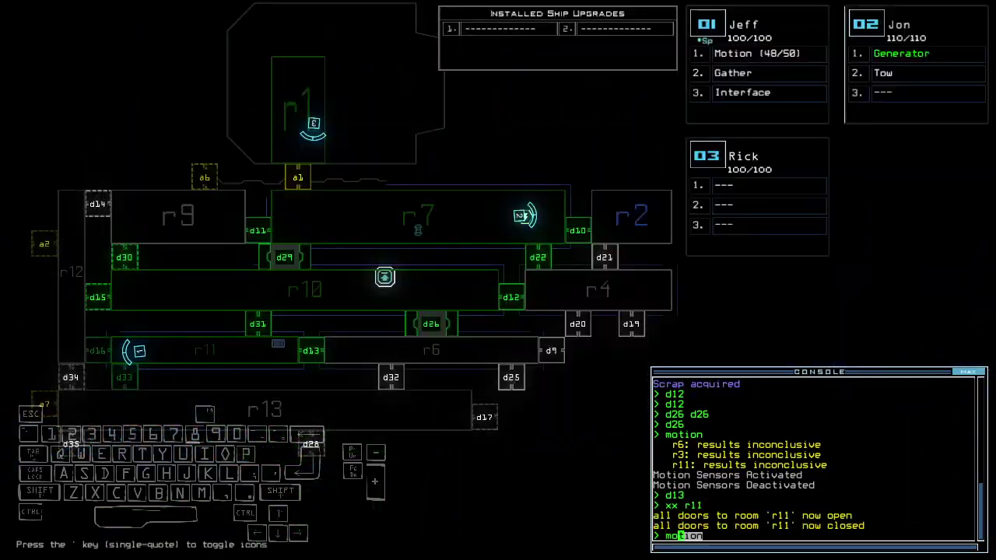
key("Return")
type("d33")
key("Return")
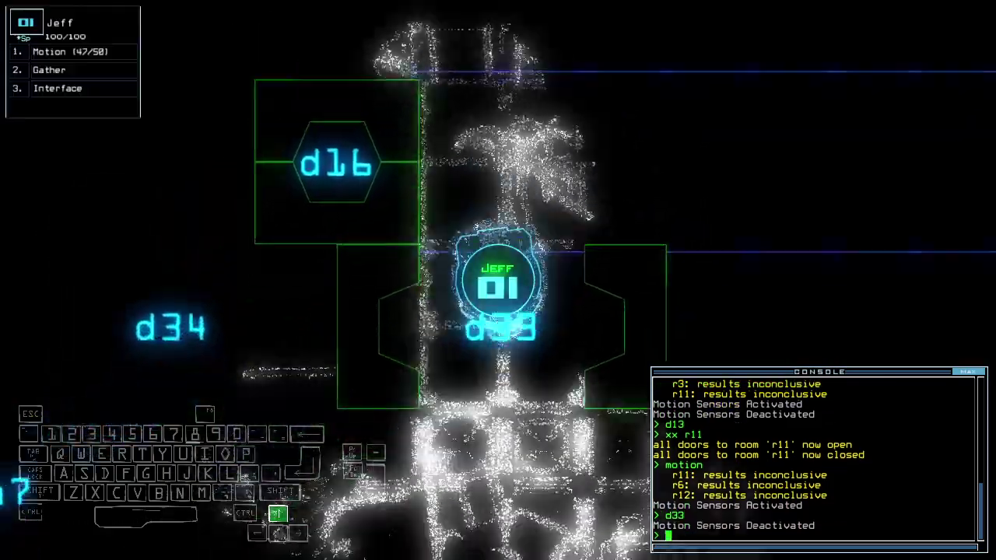
Drive Jeff past door d33, gathering three pieces of scrap, toward disabled drone Ian
key("Down")
key("Left")
key("g")
key("Left")
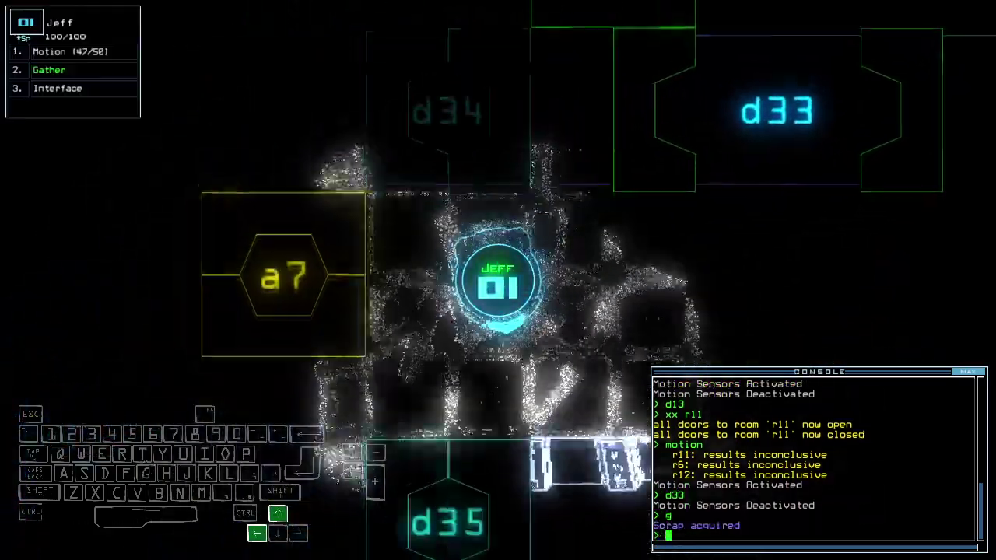
key("Up")
key("Right")
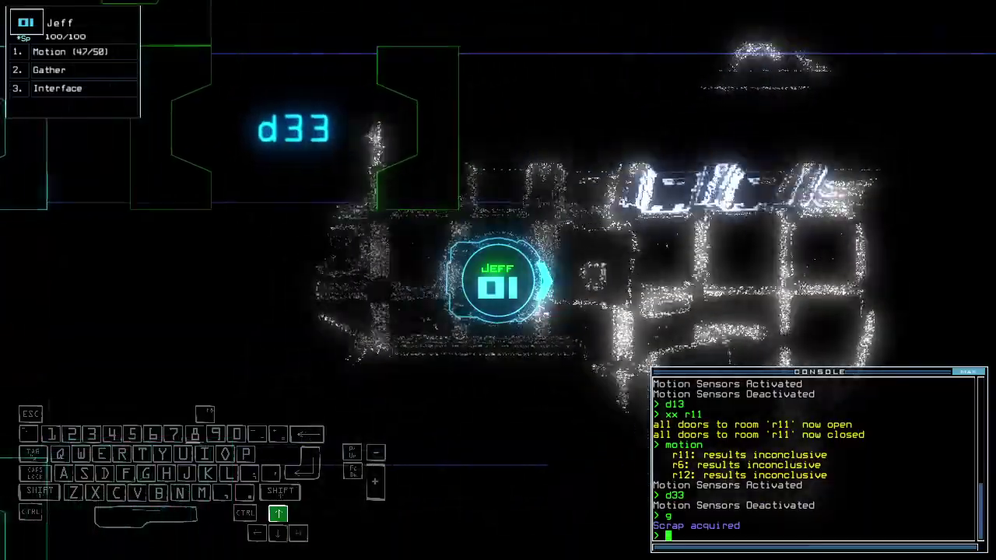
key("g")
key("Right")
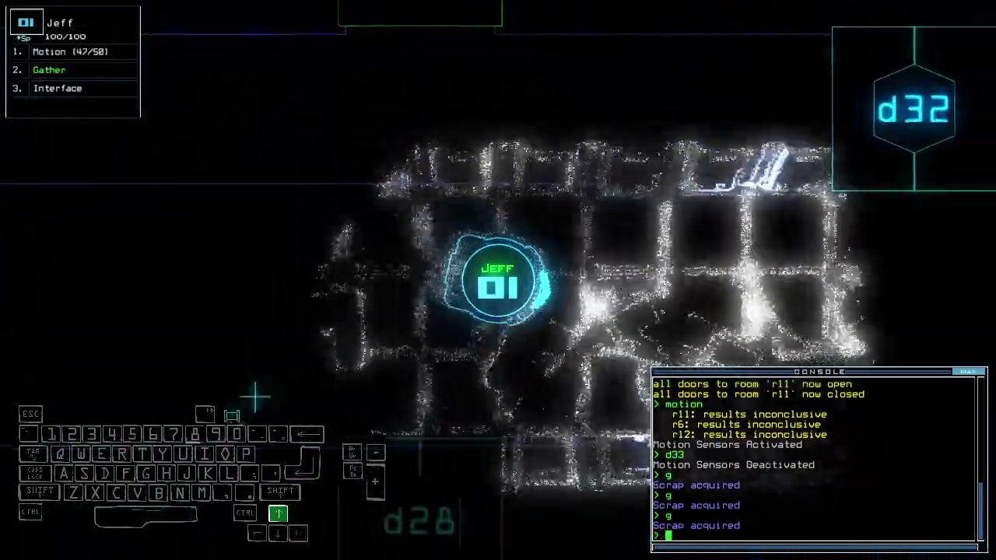
key("Right")
type("swap")
Run the swap command on Ian and reposition Jeff beside it
key("Return")
key("Escape")
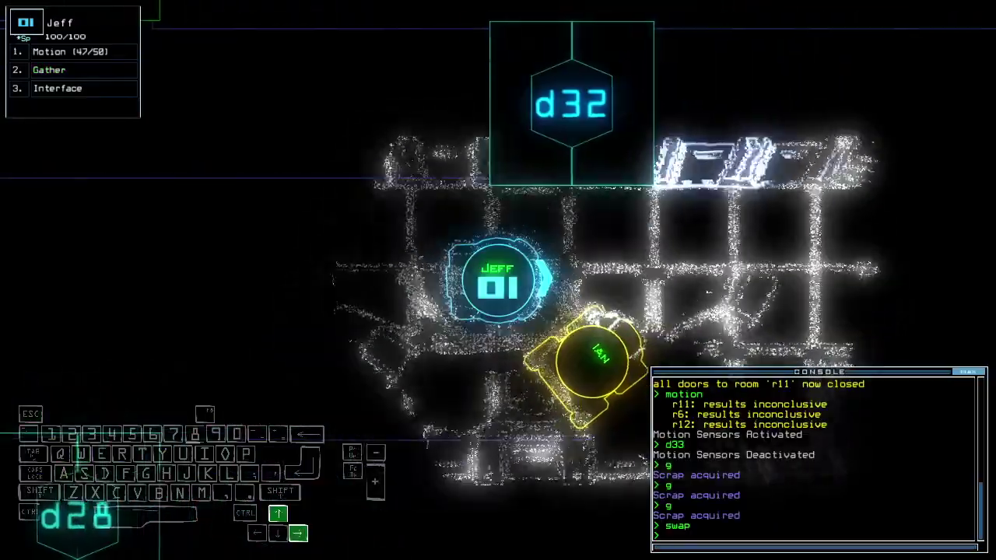
key("Up")
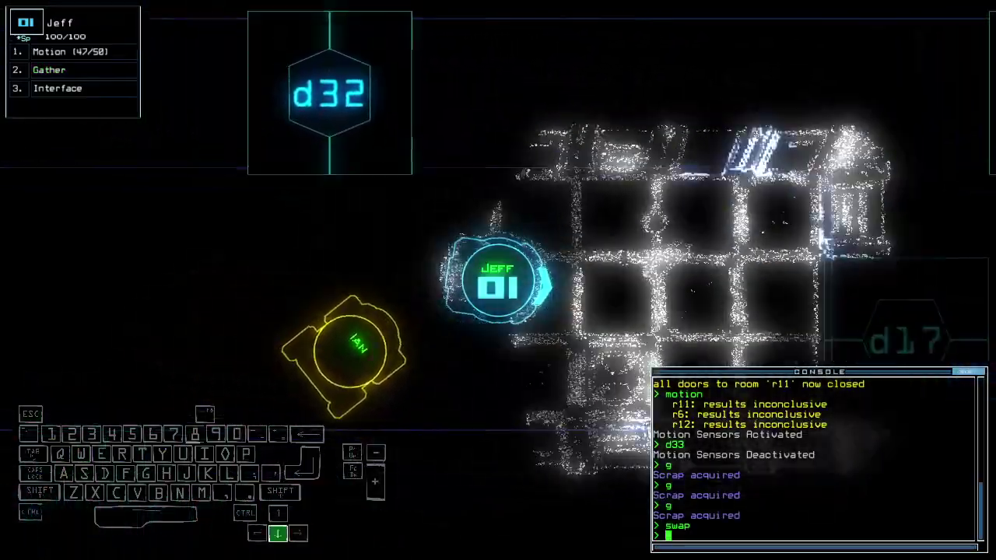
key("Down")
type("back 2")
Send Jon back, open all doors to room r1, and drive Jon up through airlock a1
key("Return")
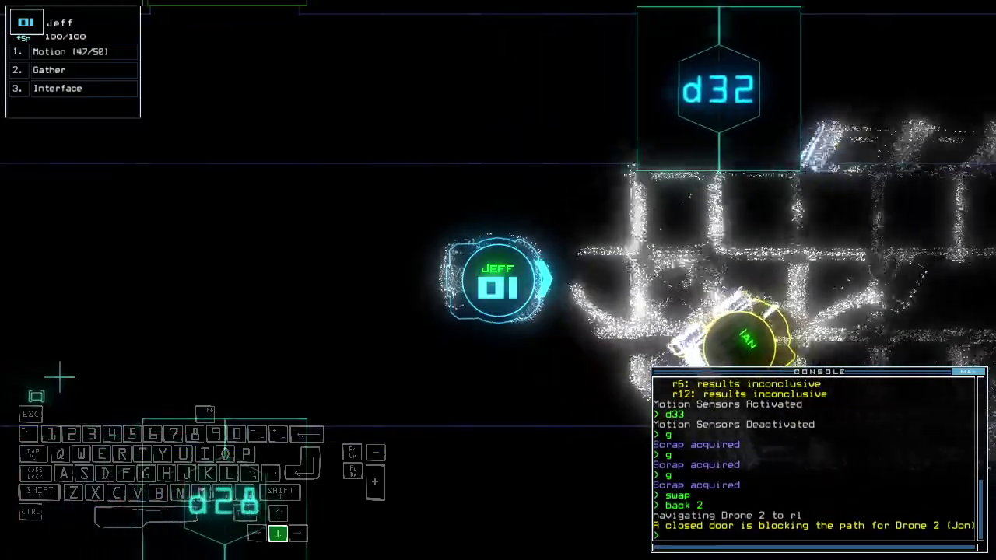
type("arr")
key("Return")
key("Down")
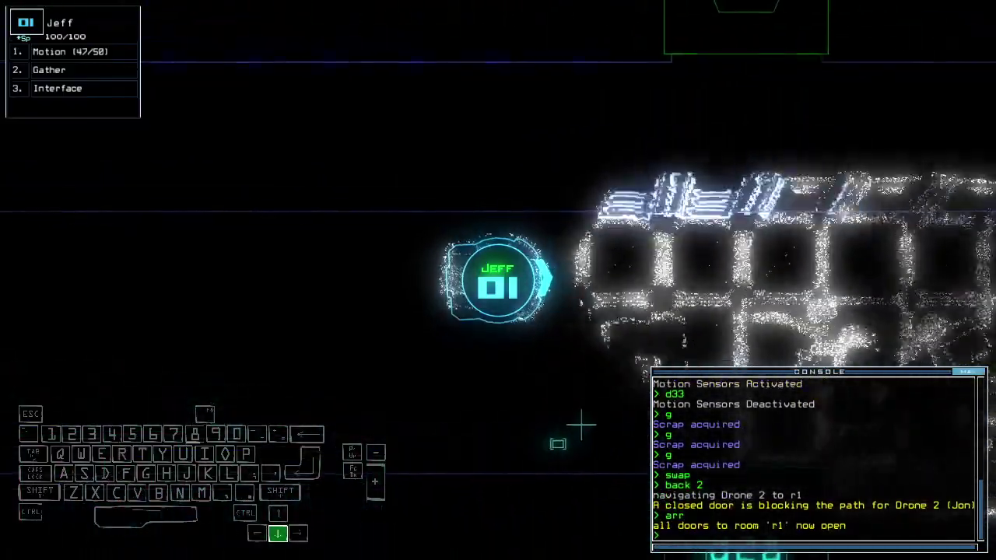
key("Down")
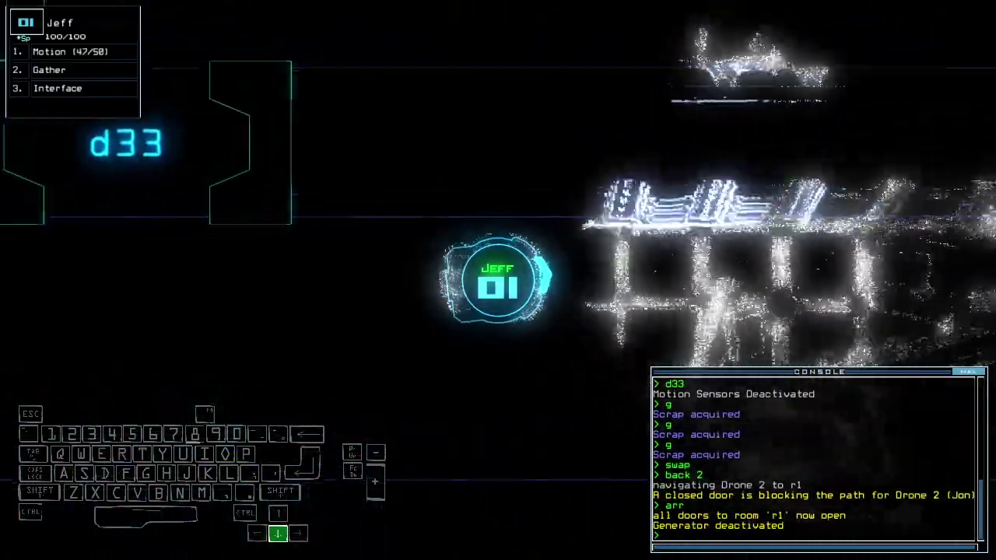
key("Left")
key("space")
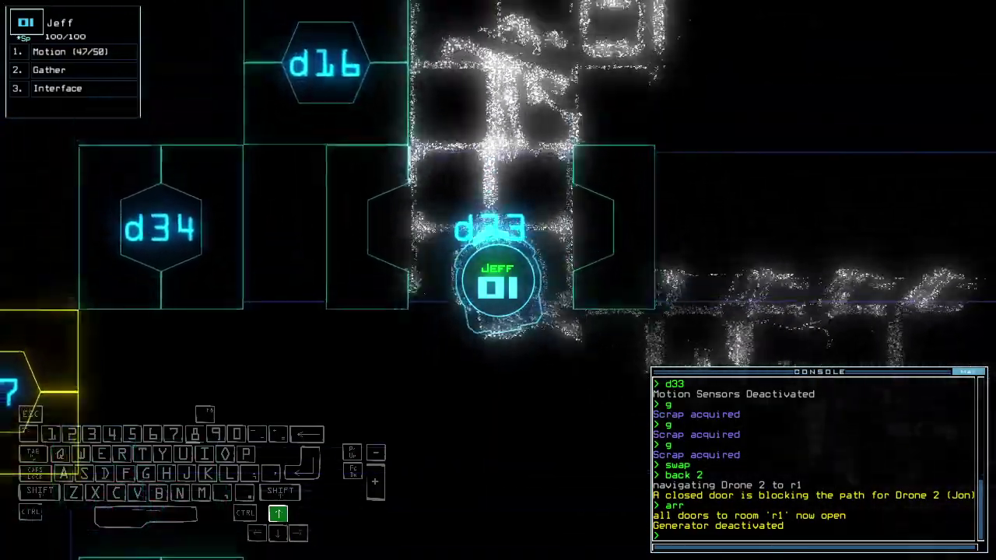
key("space")
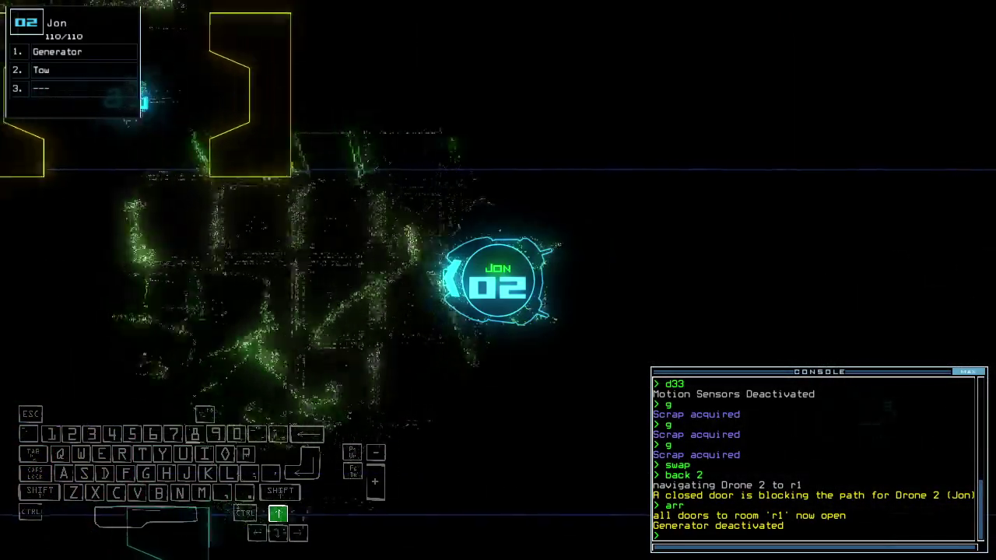
key("Up")
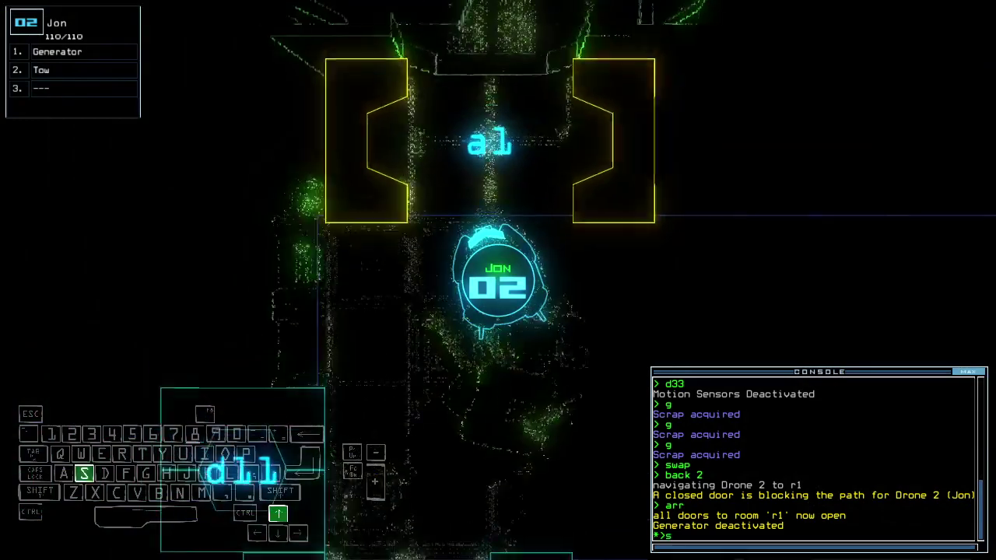
type("swap to")
Move Jon's tow module to drone 3, send drone 3 to room r7, and restart the generator
key("Return")
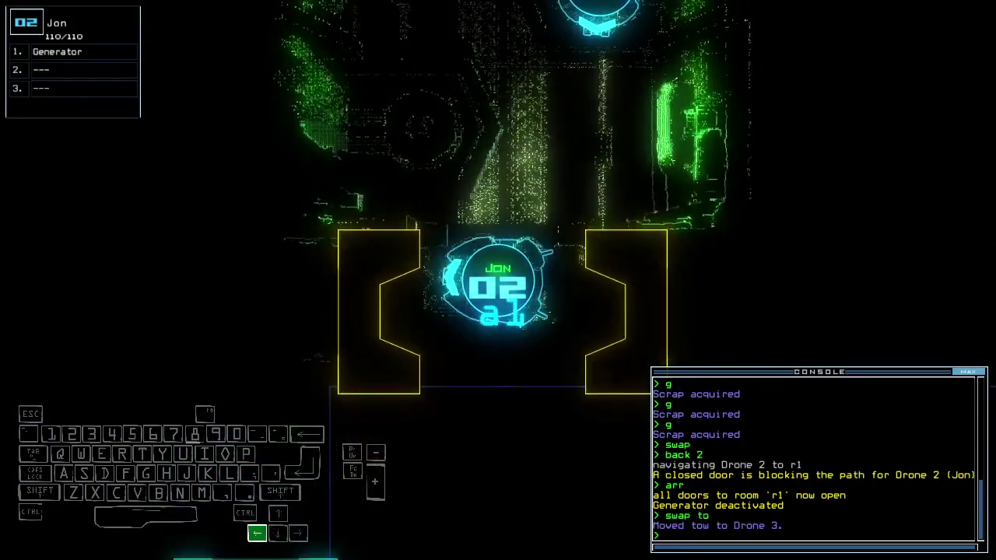
key("space")
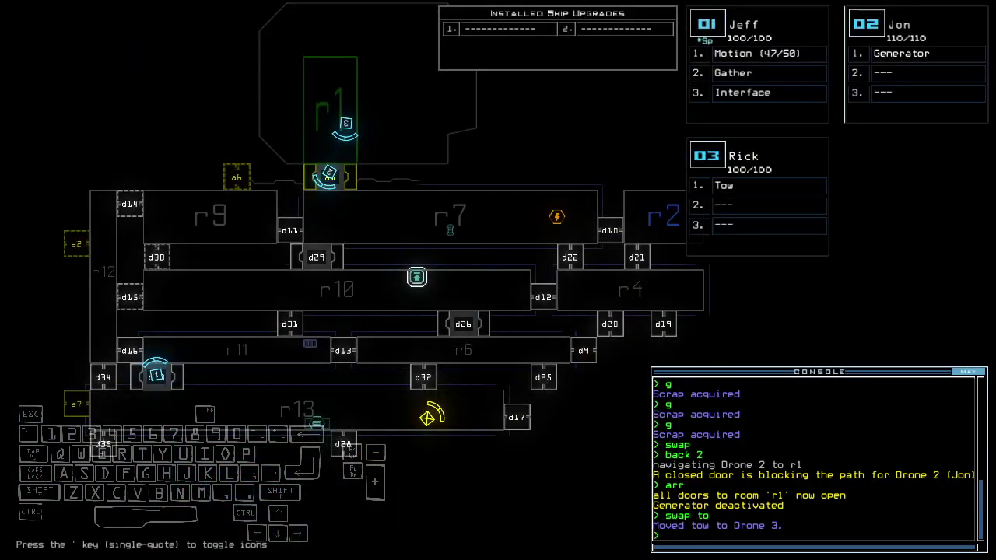
key("space")
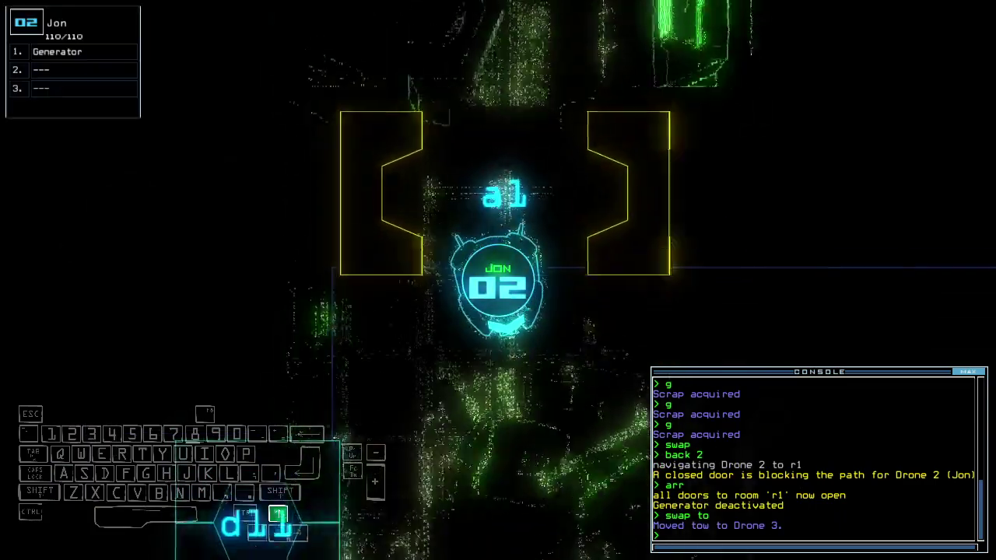
key("Up")
type("navigate")
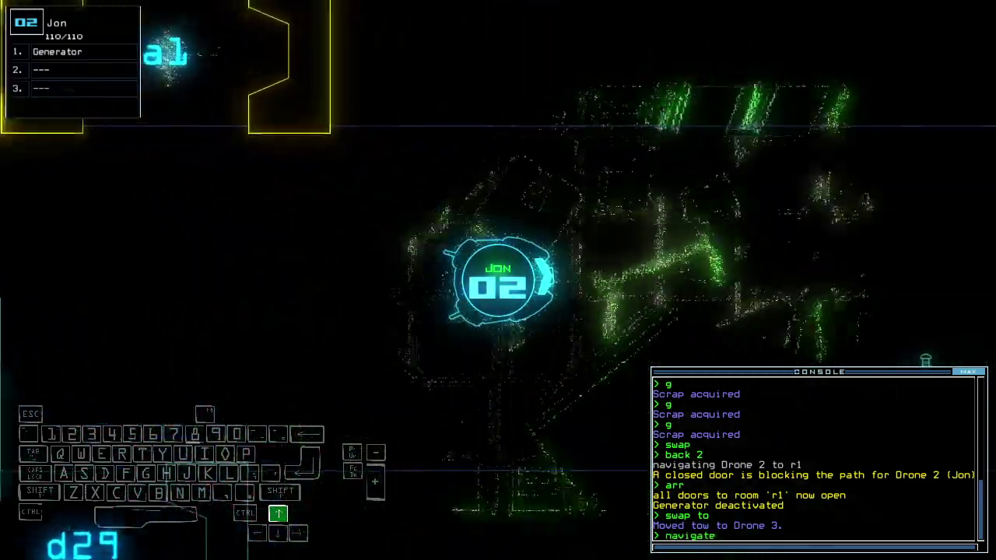
type(" 3")
key("Return")
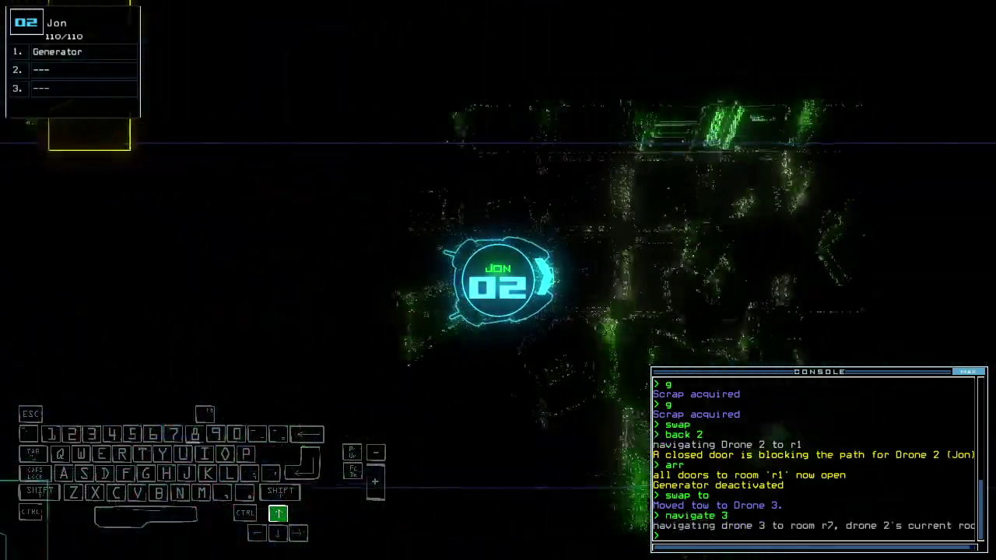
key("Up")
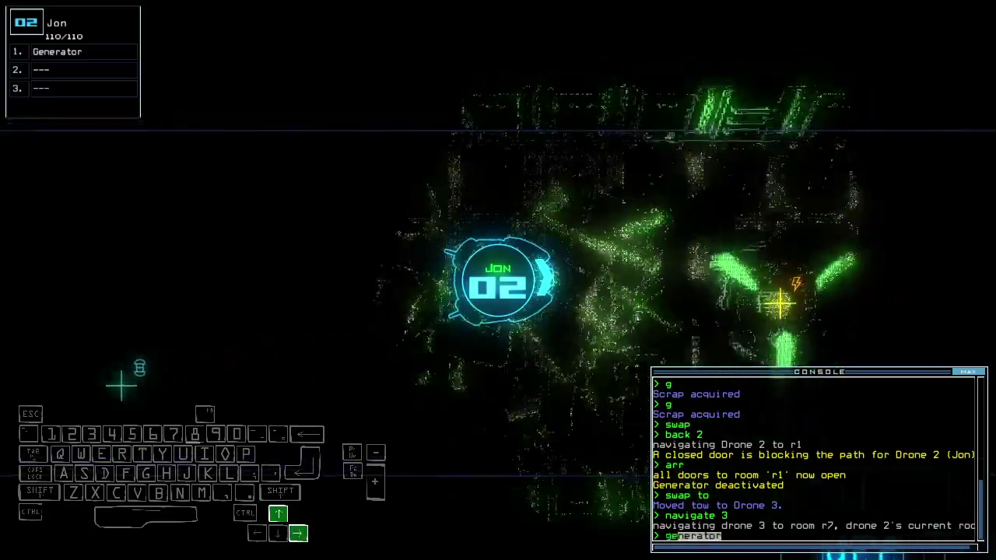
type("generator")
key("Return")
Drive drone Rick out past doors d29 and d31 along the corridor
key("3")
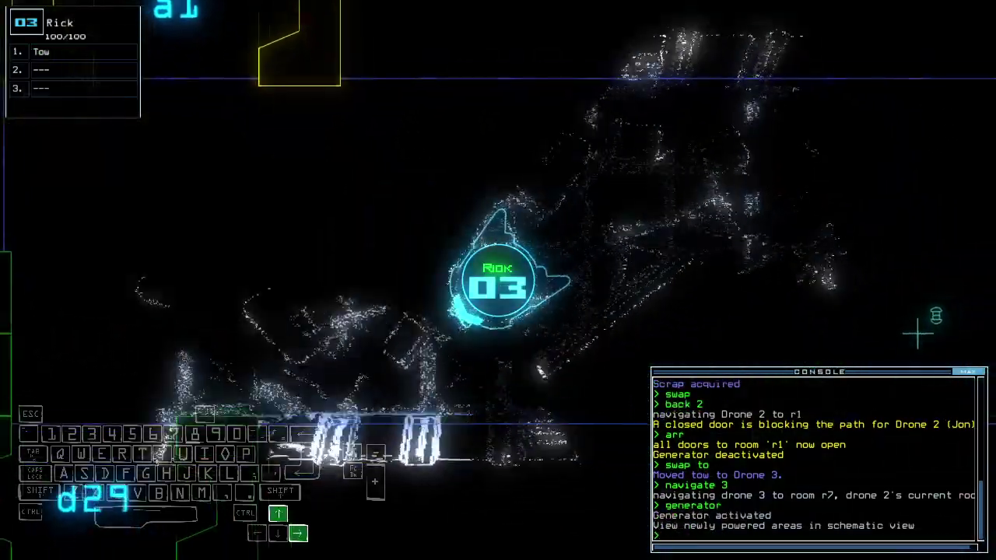
key("Up")
key("Up")
key("Left")
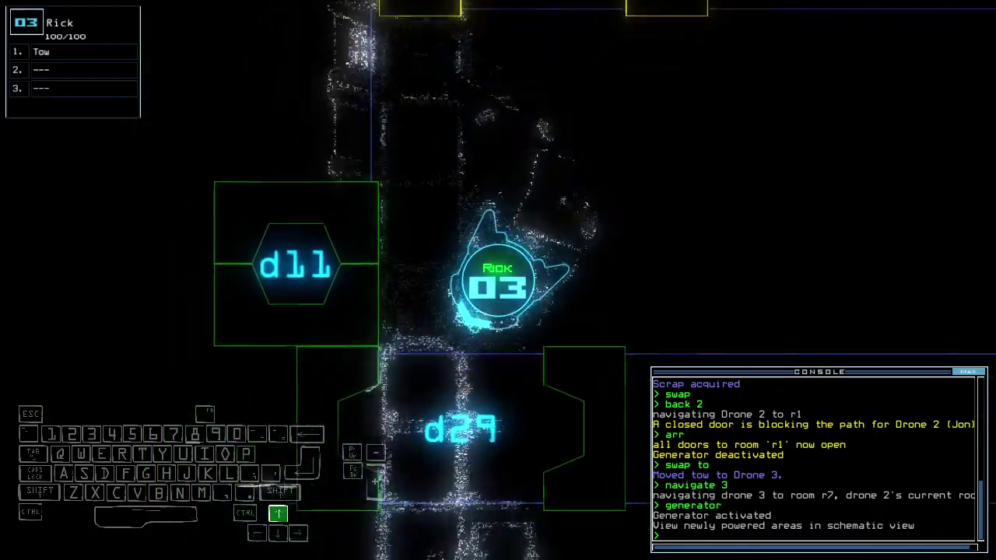
key("Up")
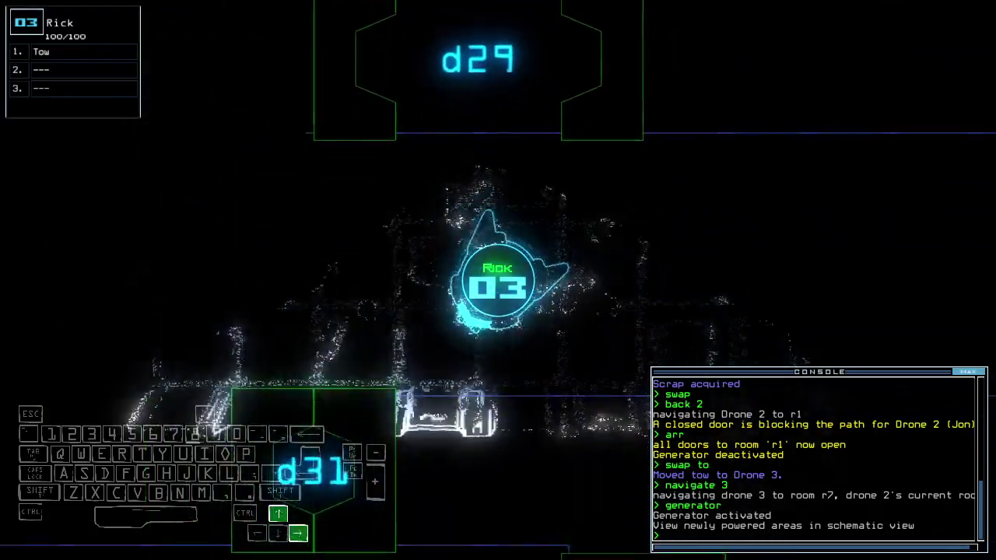
key("Tab")
key("Tab")
key("Up")
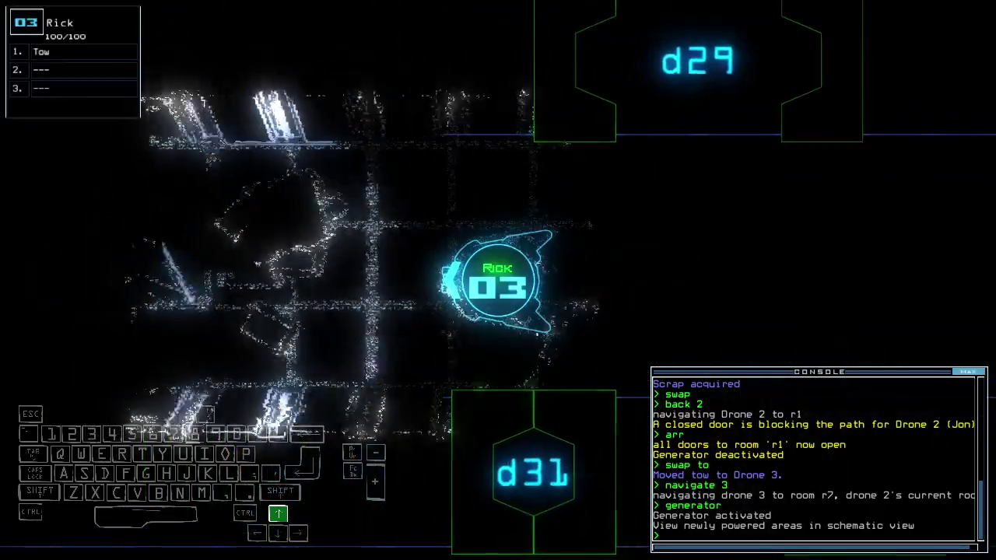
key("Up")
key("Left")
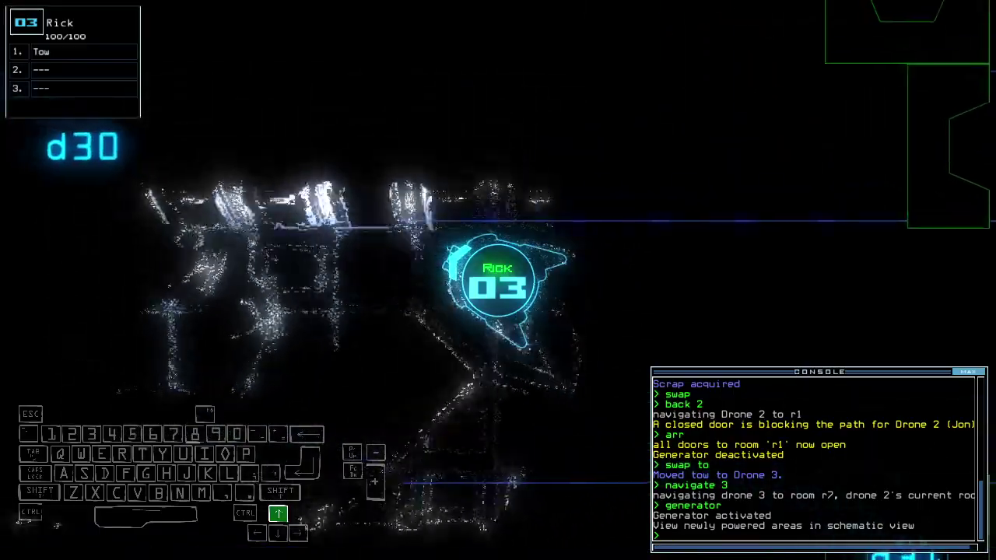
key("Up")
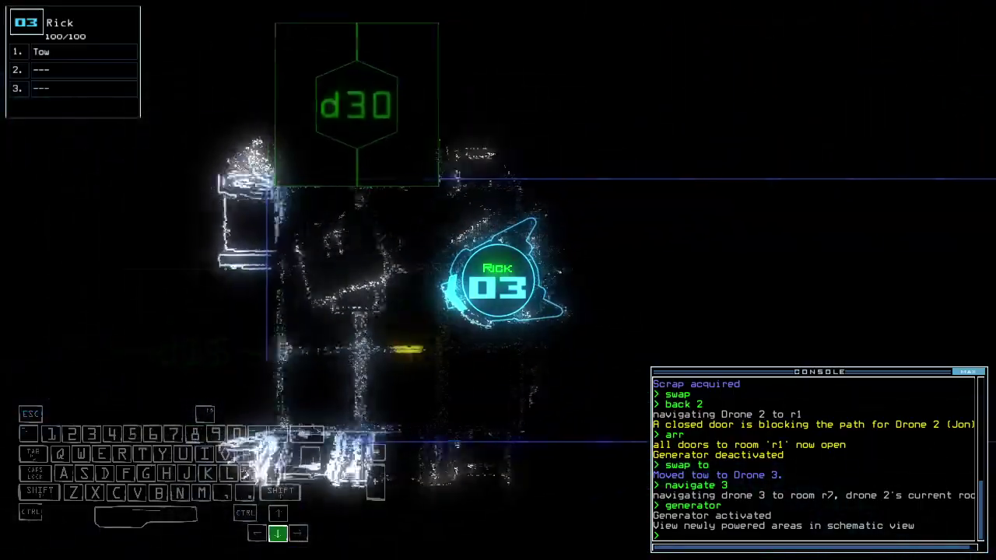
key("Down")
key("space")
type("1cccc")
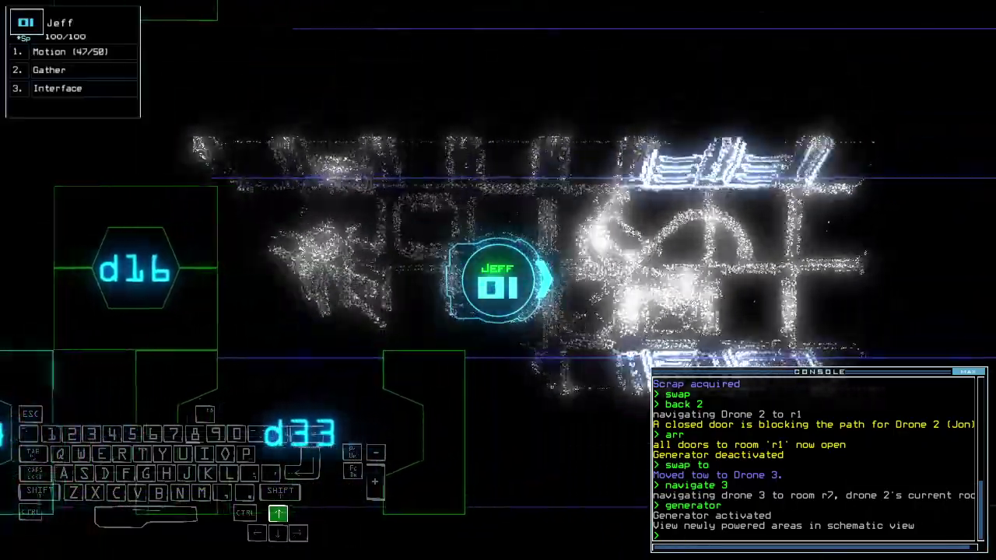
Close the open doors, open door d31, and submit the mistyped swap command
key("Return")
type("d31")
key("Return")
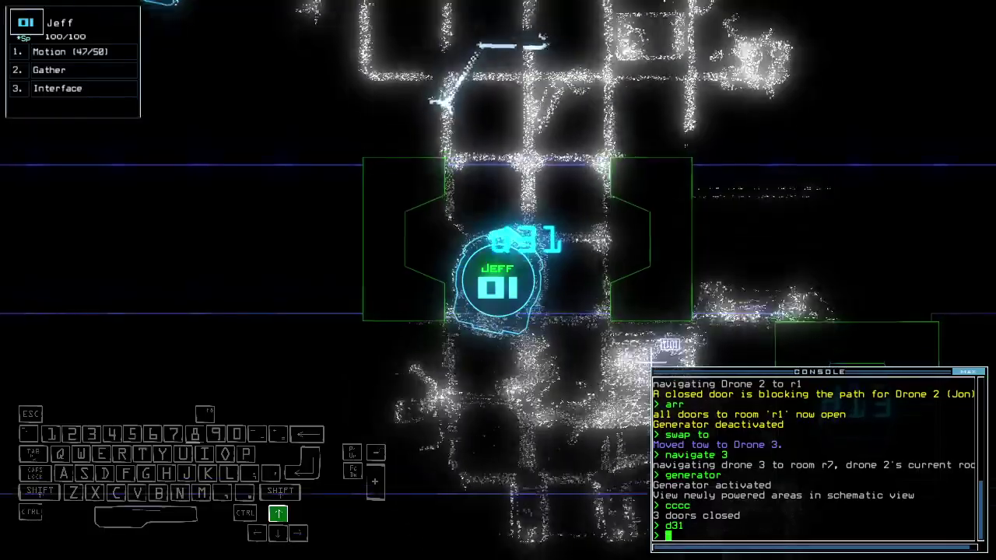
type("cccc")
key("Return")
key("space")
type("saw")
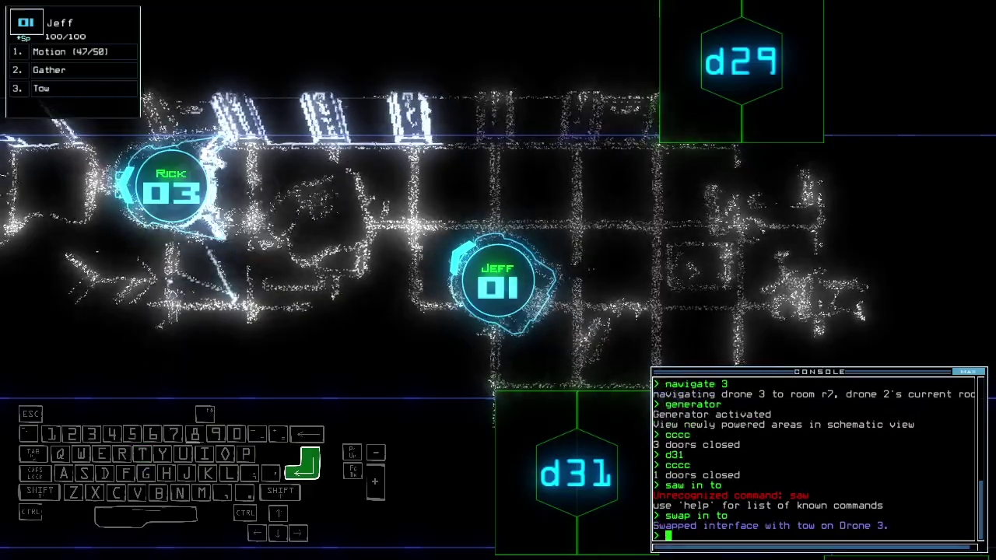
key("space")
type("back 3")
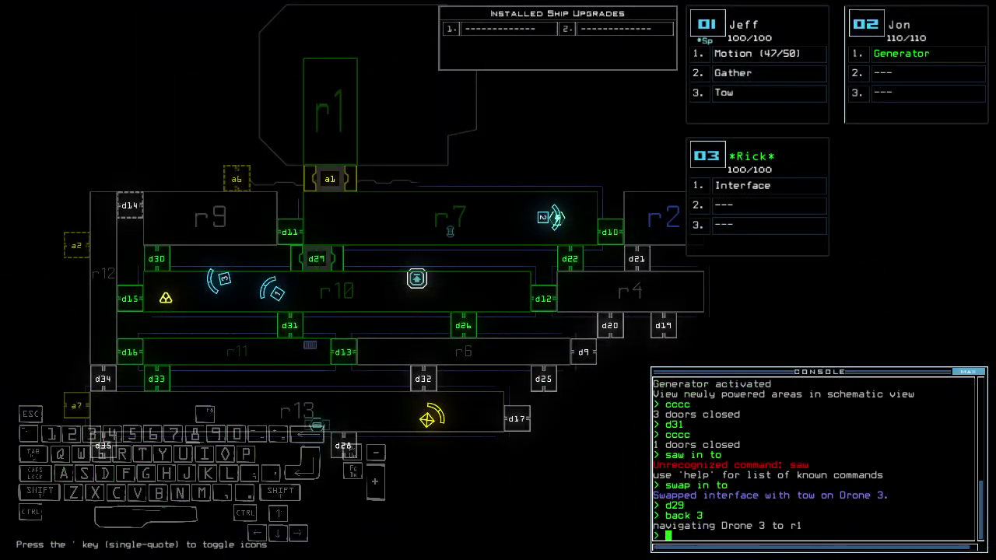
Toggle doors d31 and d33, drive Jeff to Ian, and start towing it
key("space")
type("d31")
key("Return")
type("d31")
key("Return")
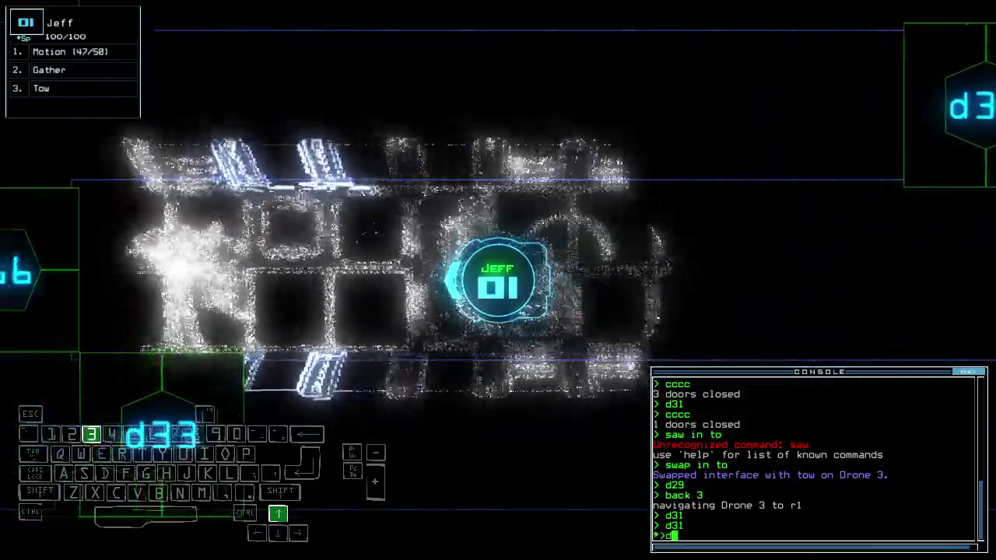
key("Return")
type("d33")
key("Return")
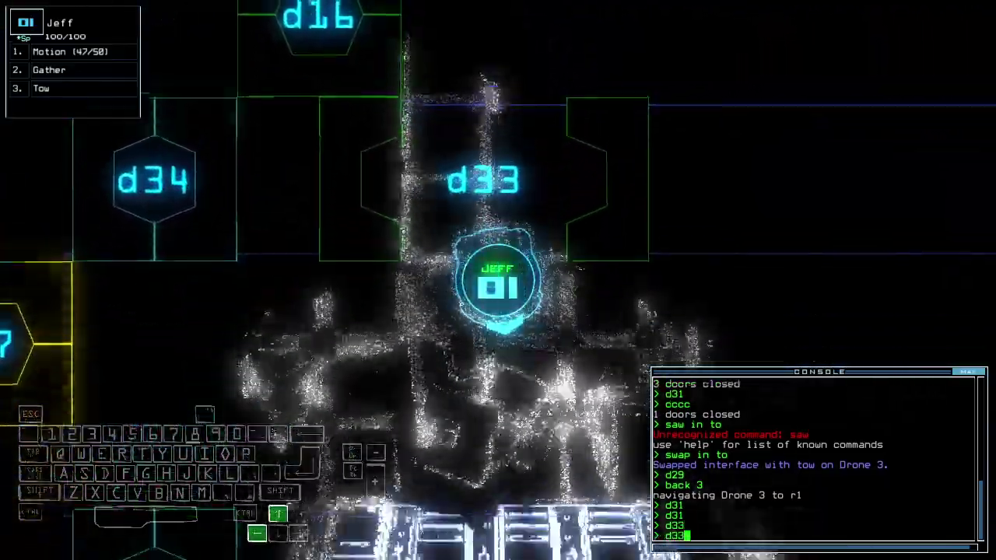
key("Up")
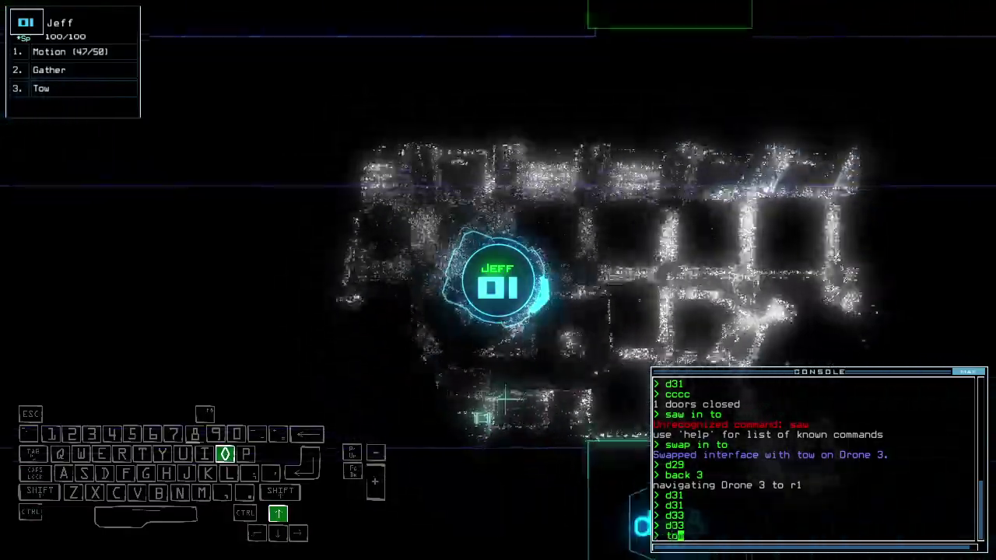
type("w")
key("Return")
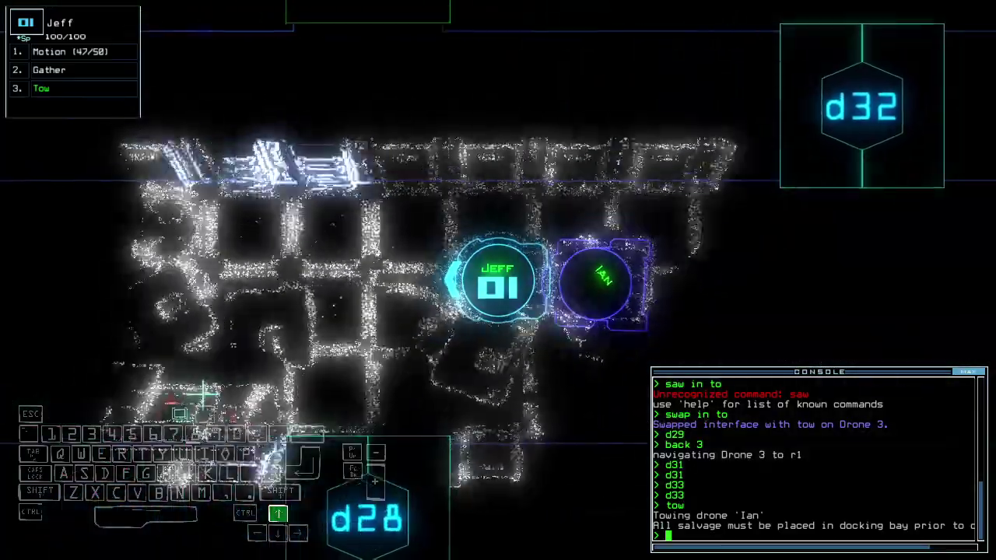
key("Up")
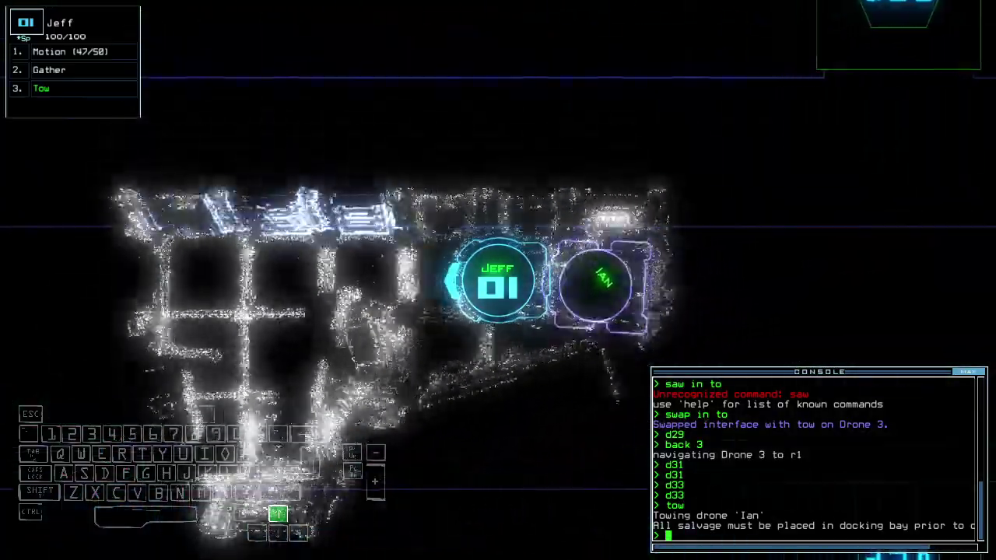
type("mo")
key("space")
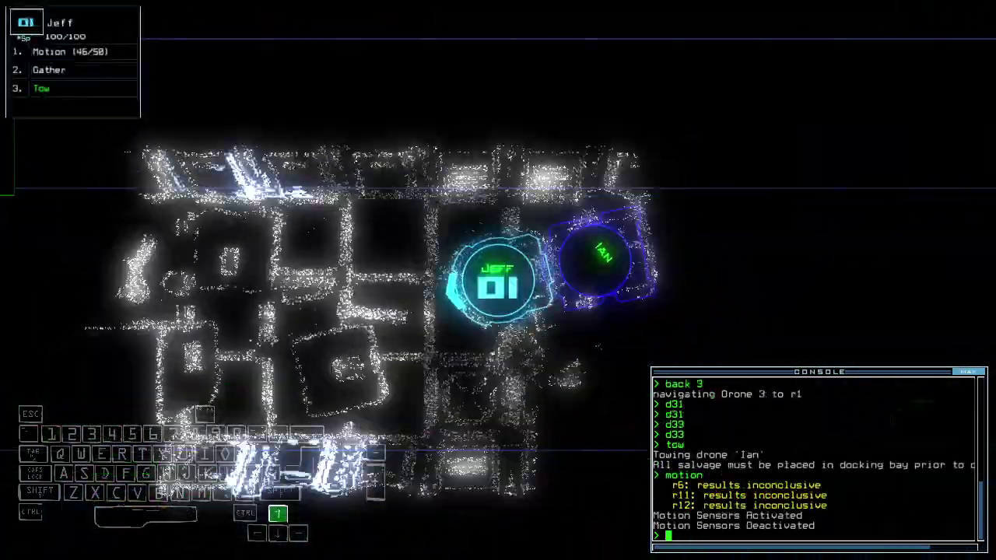
type("d33")
Tow Ian back through doors d33 and d31 to Rick, then release it
key("Up")
key("Return")
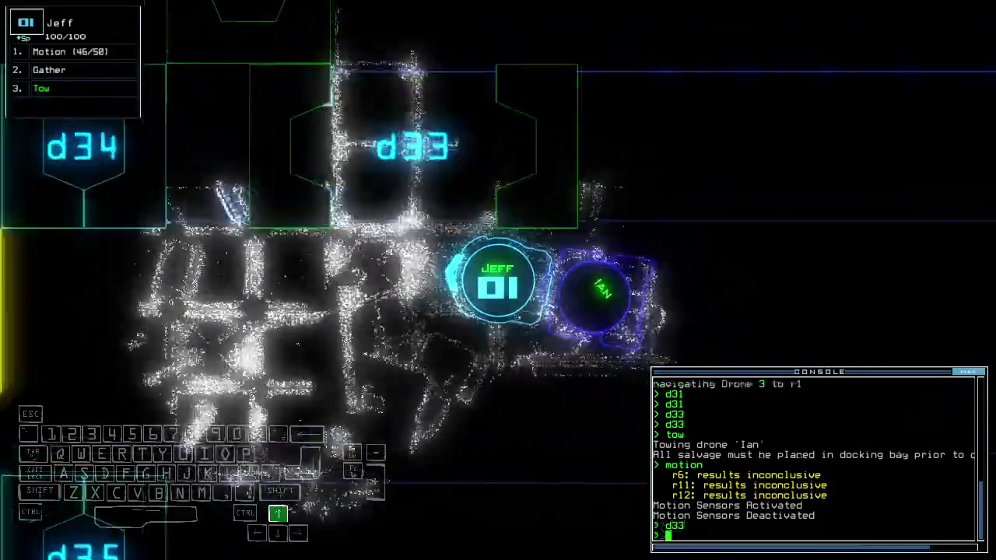
type("d33")
key("Return")
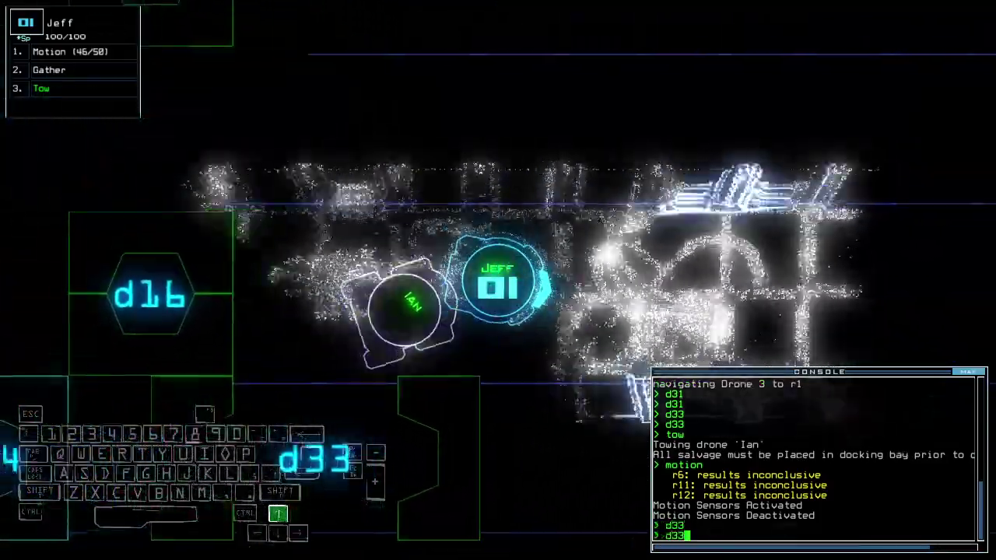
type("d31")
key("Return")
key("Up")
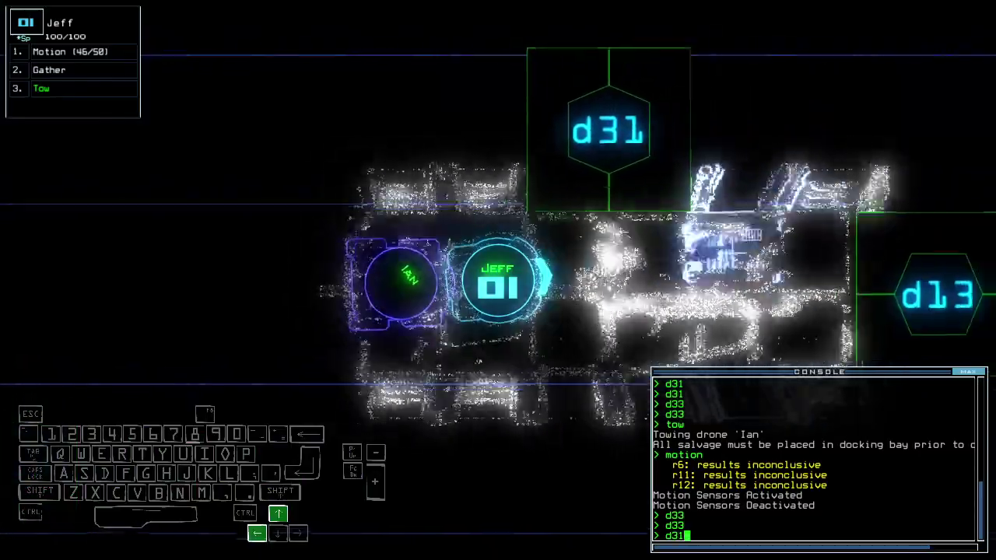
key("Left")
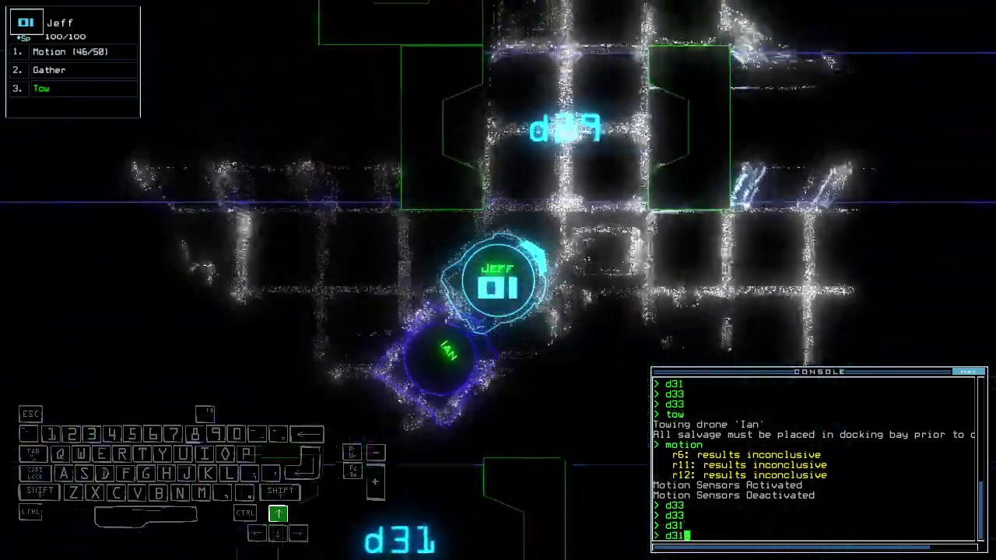
key("Return")
key("Left")
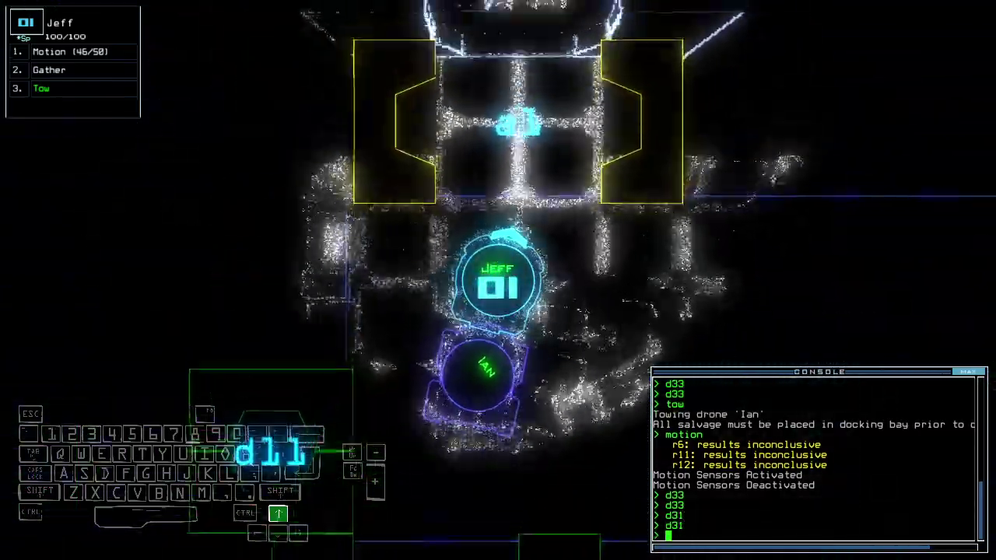
type("w")
key("Return")
type("swap to")
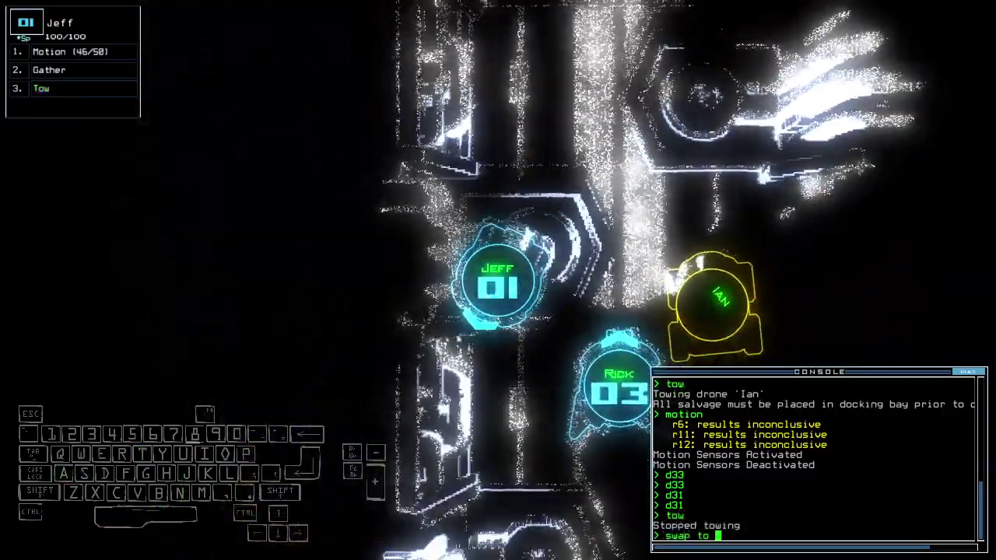
Swap drone 01's tow for the interface, run a motion sweep, open d11, and gather scrap
key("Up")
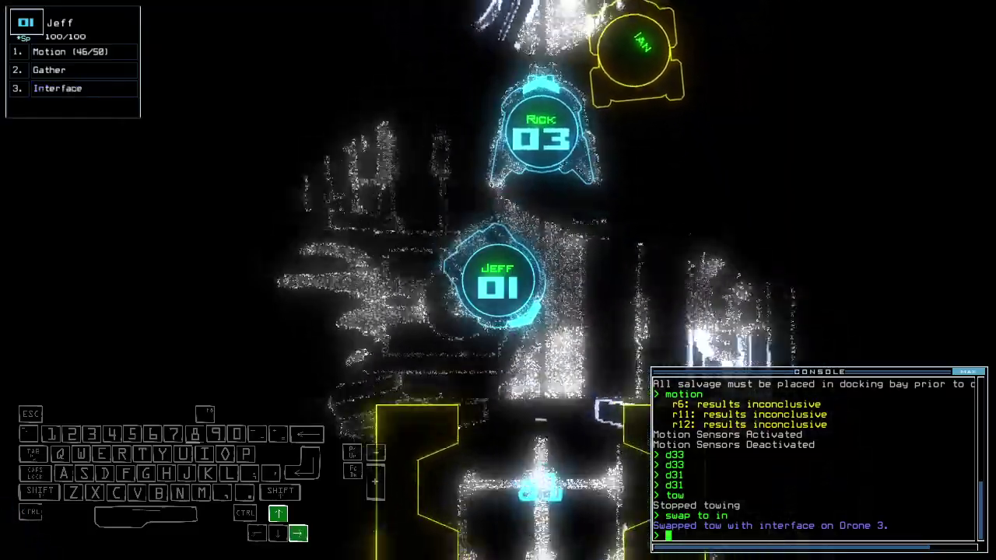
key("space")
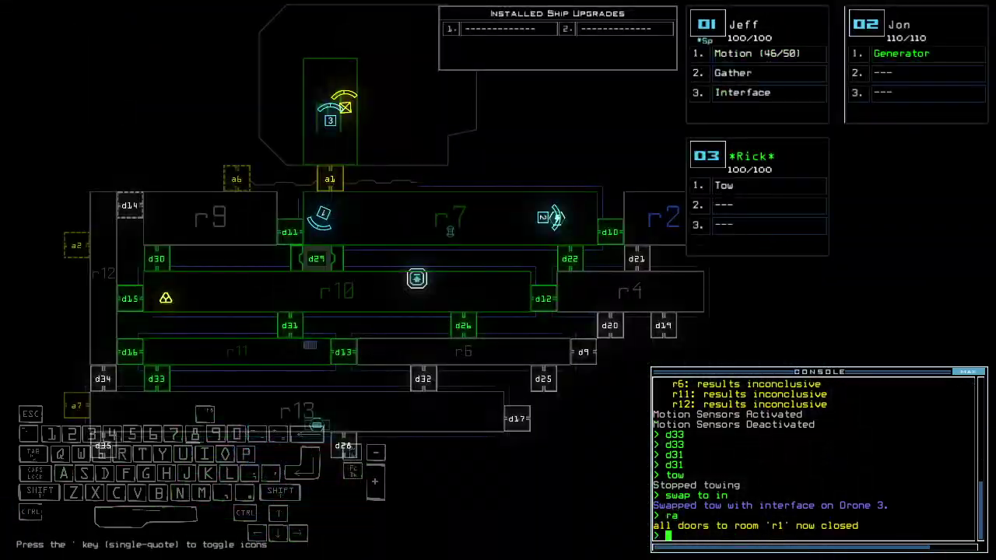
key("space")
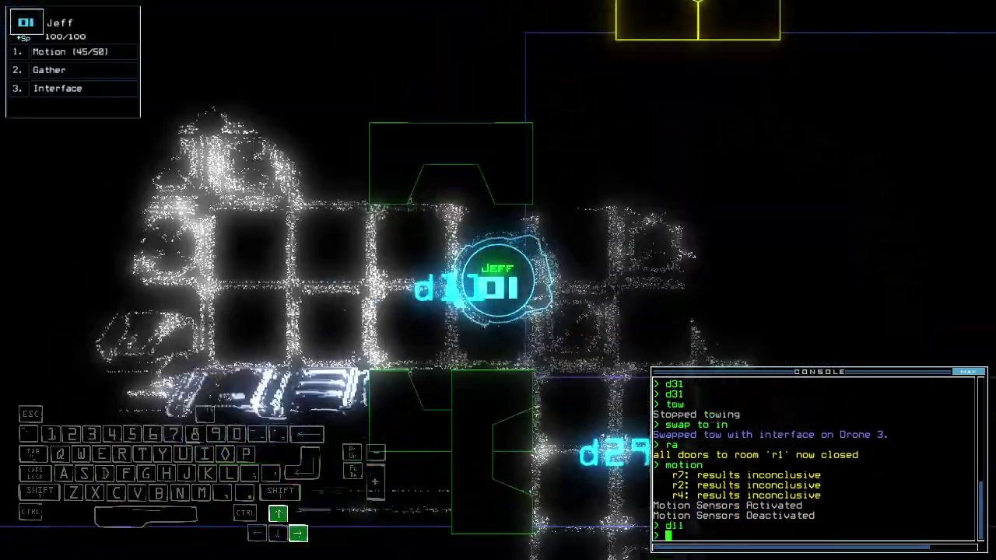
type("d11")
key("Return")
key("Up")
key("Up")
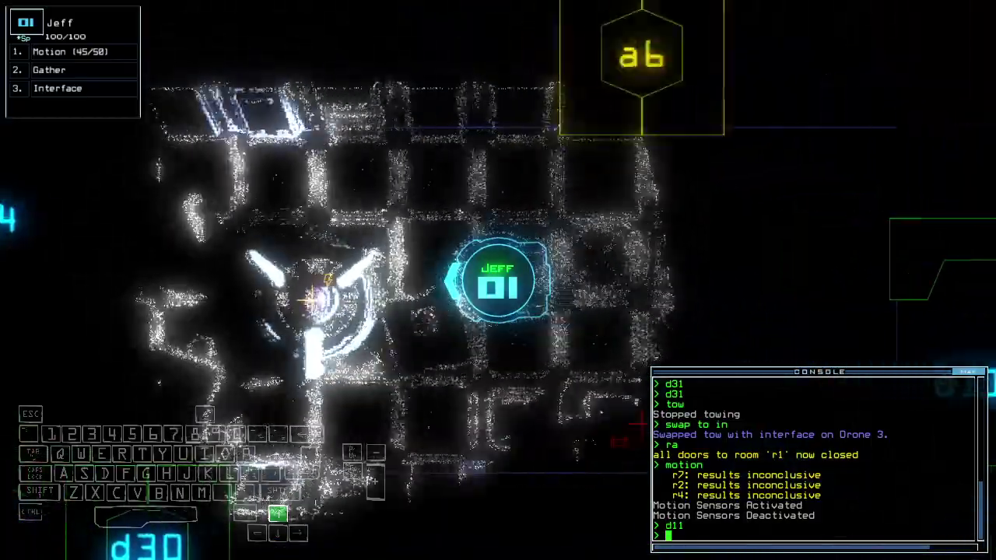
key("Left")
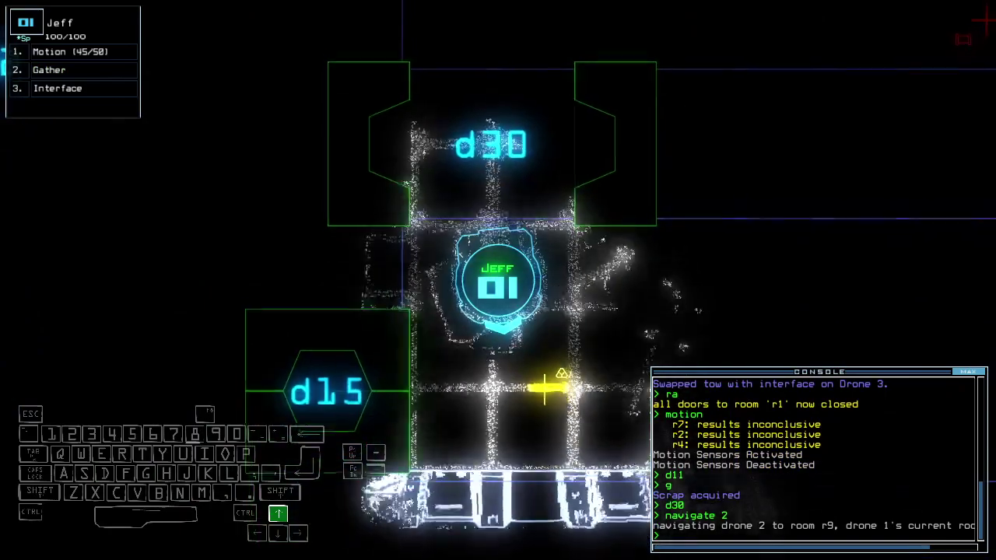
type("g")
key("Return")
Activate the generator with drone 02, then have drone 01 open door d15
key("space")
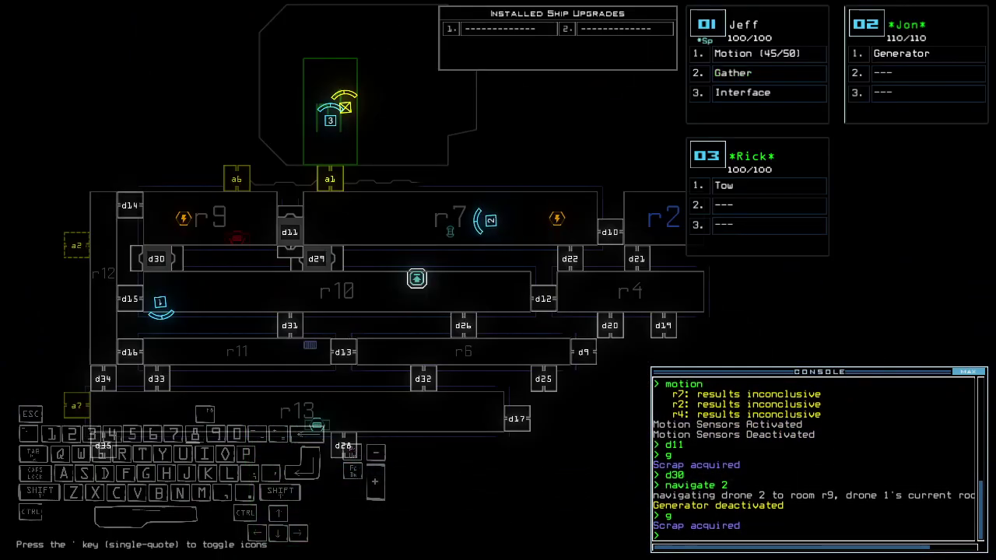
key("2")
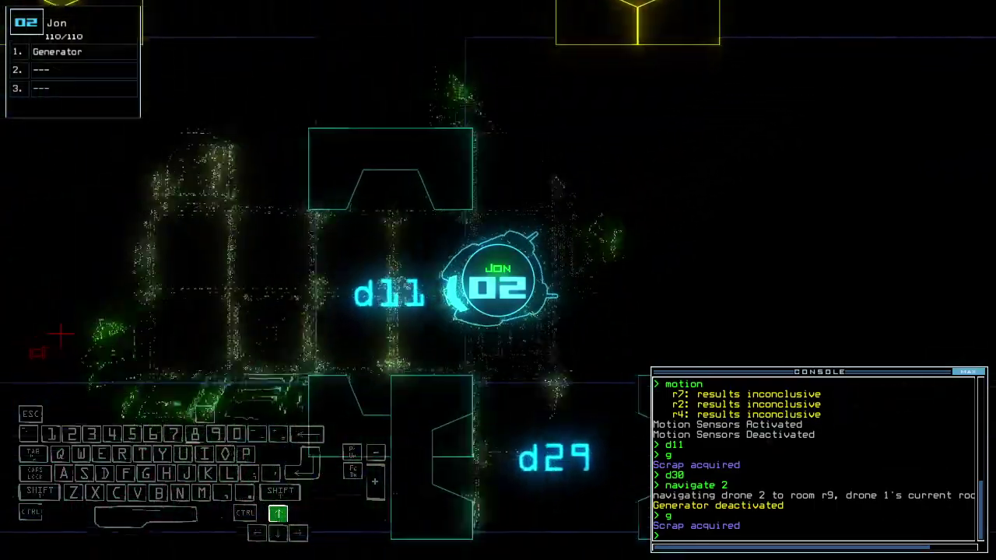
type("generator")
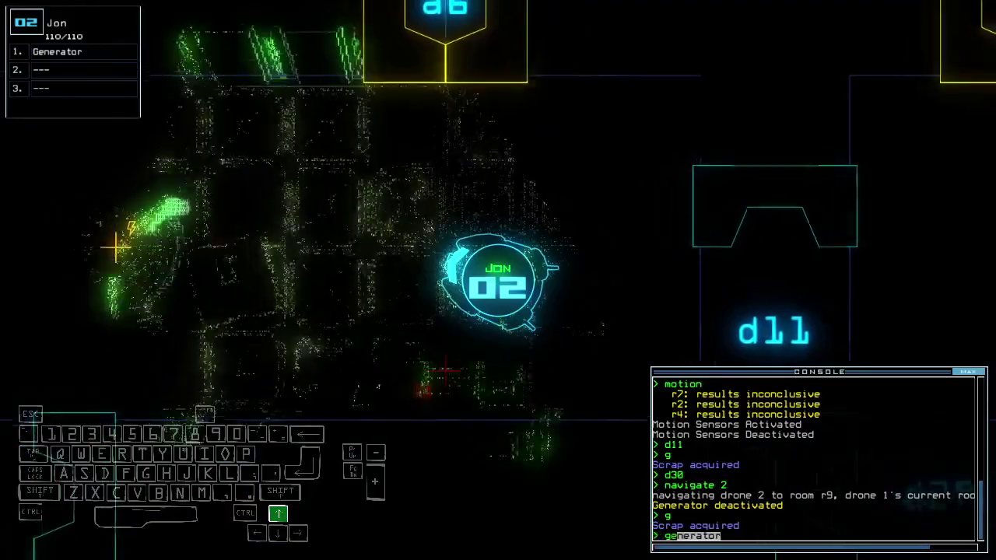
key("Return")
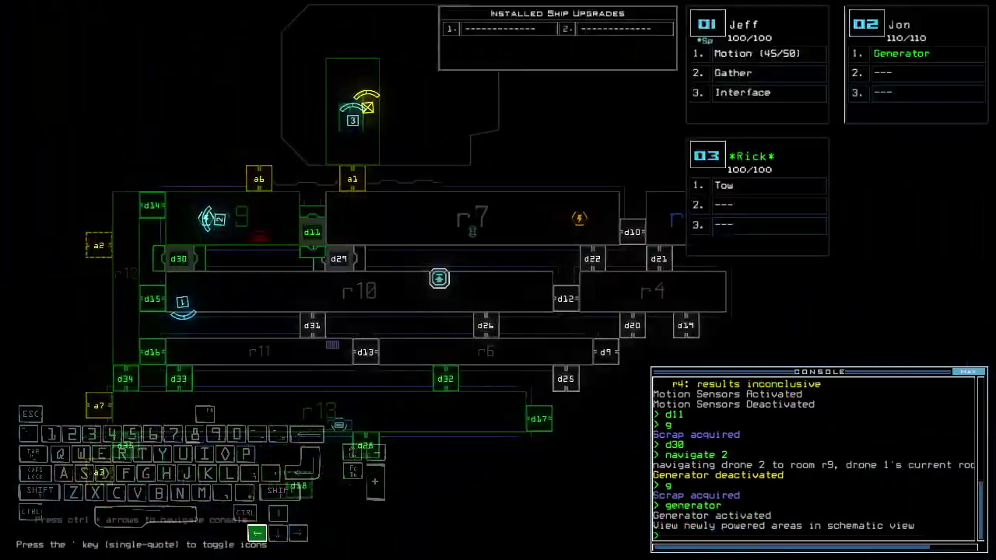
key("1")
key("Return")
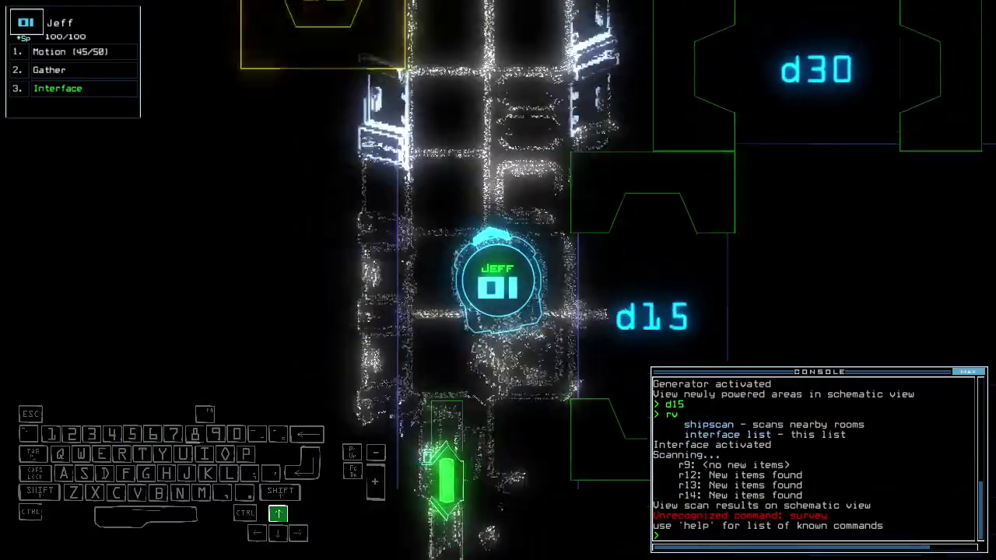
Drive drone 01 forward to gather scrap and close the doors around it
key("Up")
type("g")
key("Return")
key("space")
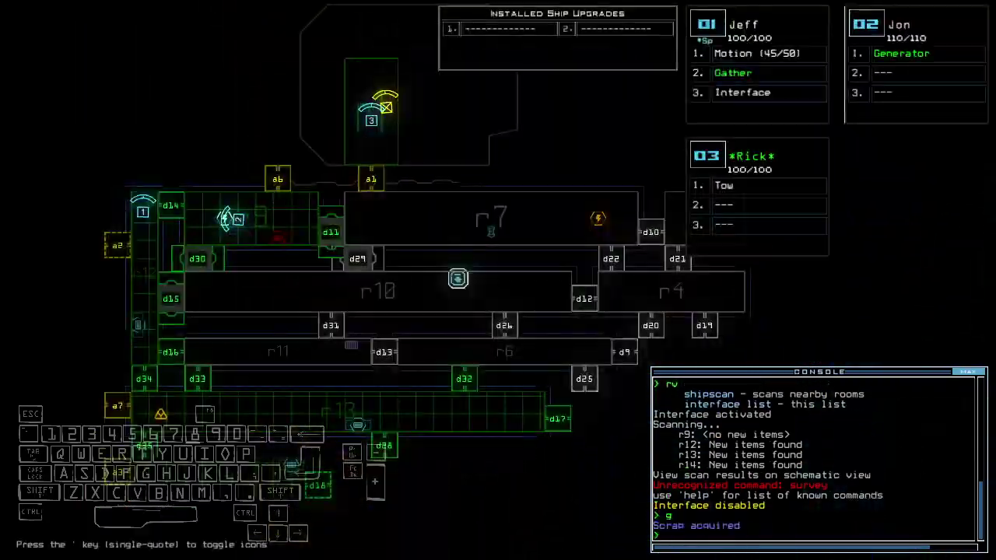
key("space")
type("cccc")
key("Return")
key("Up")
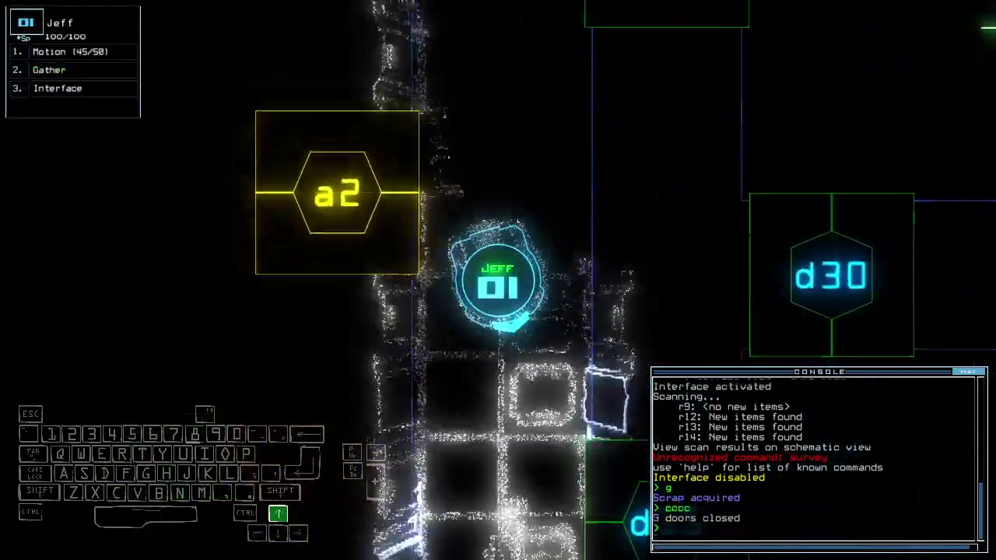
key("3")
key("3")
Switch back to drone 01, turn it left, and gather the nearby scrap
key("1")
key("Up")
key("Left")
key("g")
key("Return")
key("m")
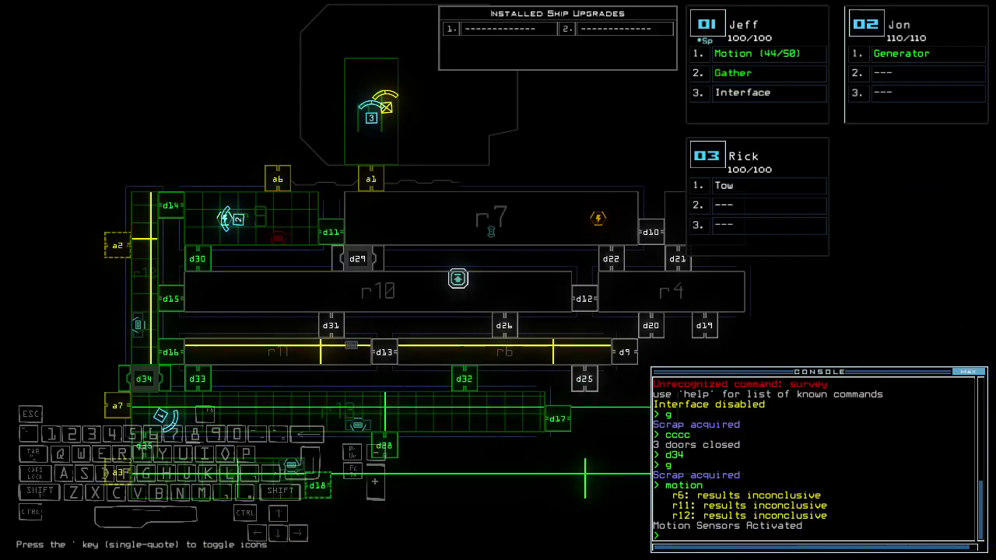
type("md35")
Open door d35, drive drone 01 through, and close the nearby doors
key("Return")
key("Up")
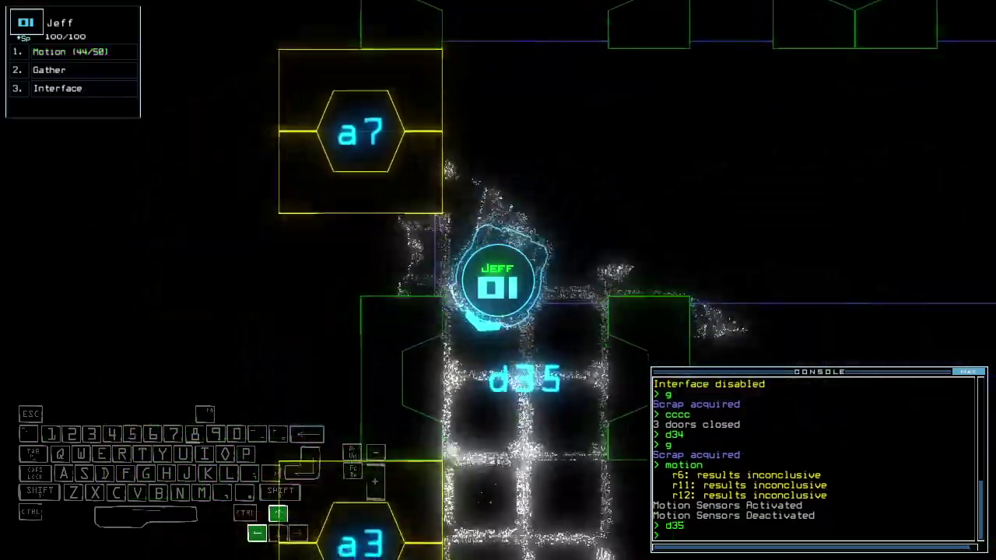
key("Up")
type("cccc")
key("Return")
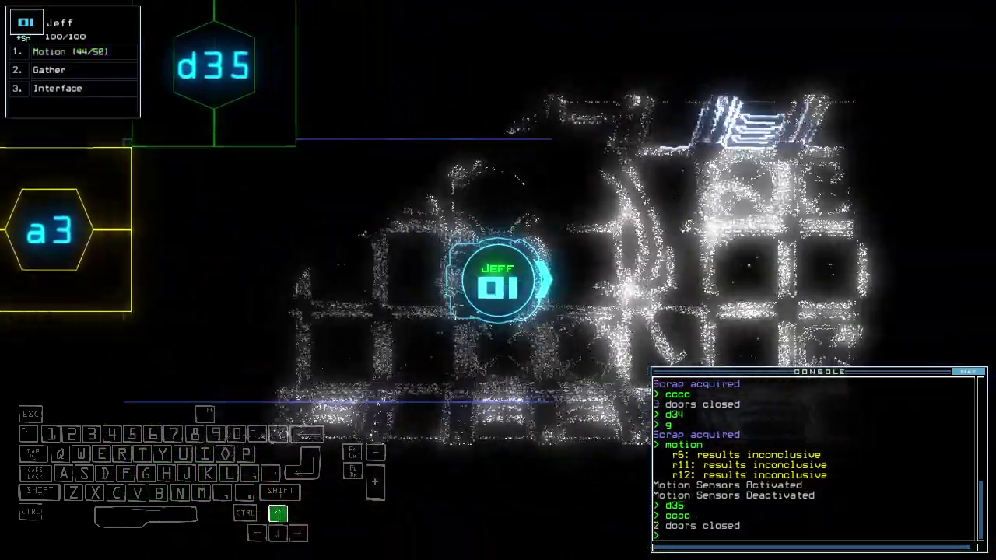
key("Up")
type("mot")
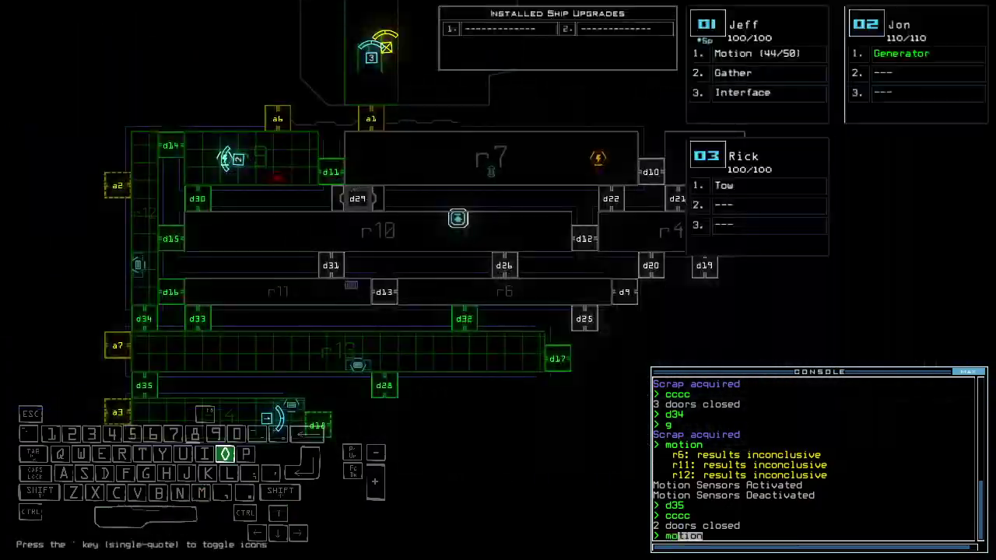
Run a motion sweep, open doors d18 and d11, and back drone 02 up
key("space")
type("d18 d18")
key("Return")
key("space")
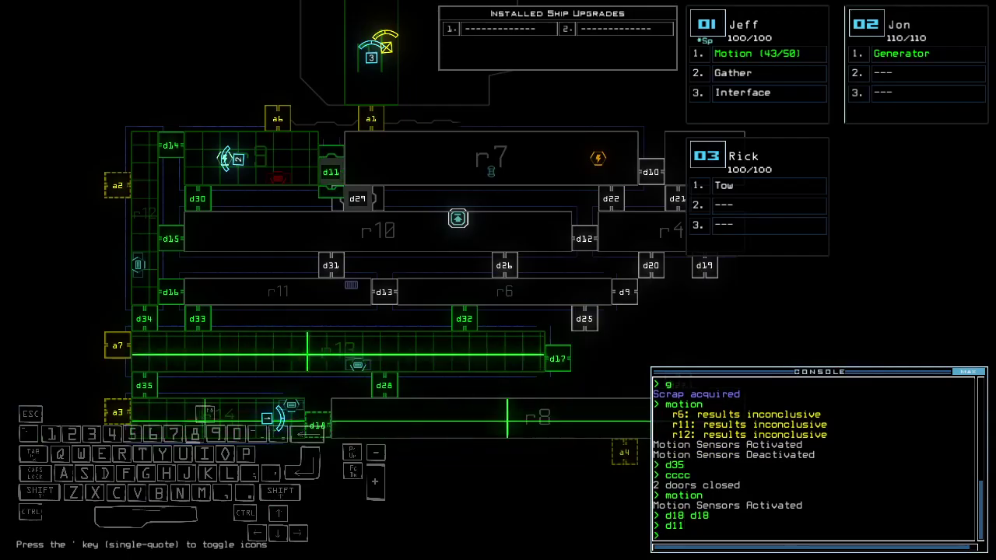
key("Return")
key("space")
type("te")
key("Return")
key("Down")
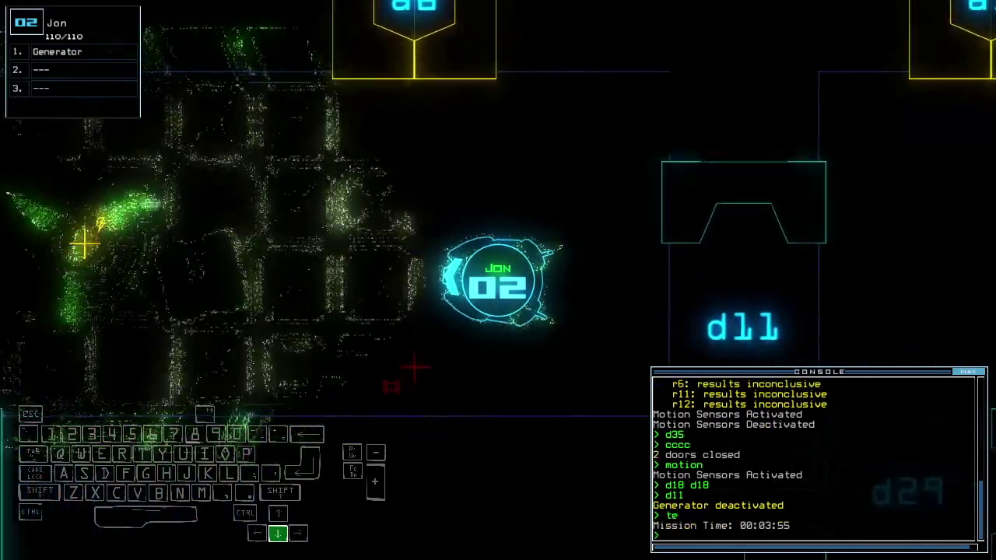
Check the mission time, drive drone 02 forward, and activate the generator
key("space")
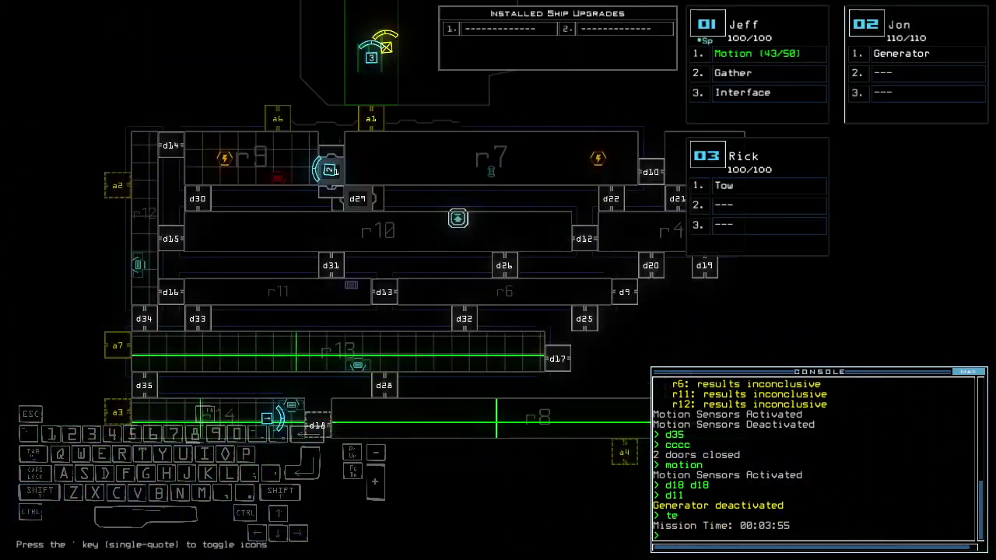
key("Right")
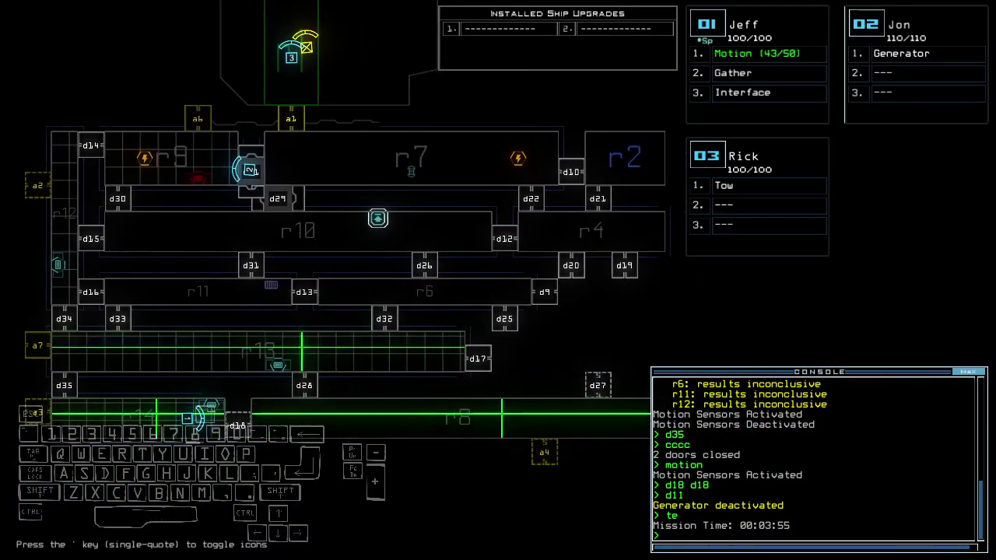
key("Right")
key("space")
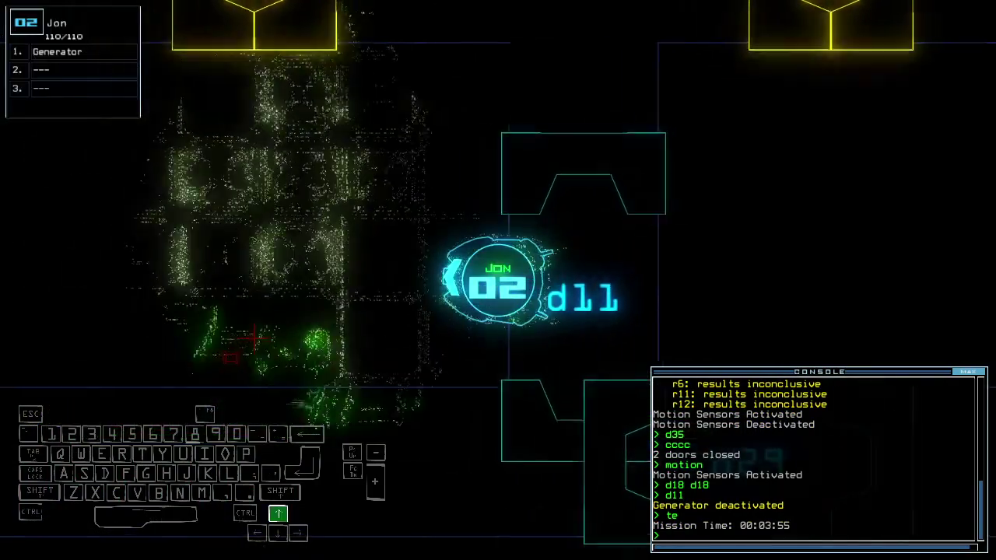
type("te")
key("Return")
key("Up")
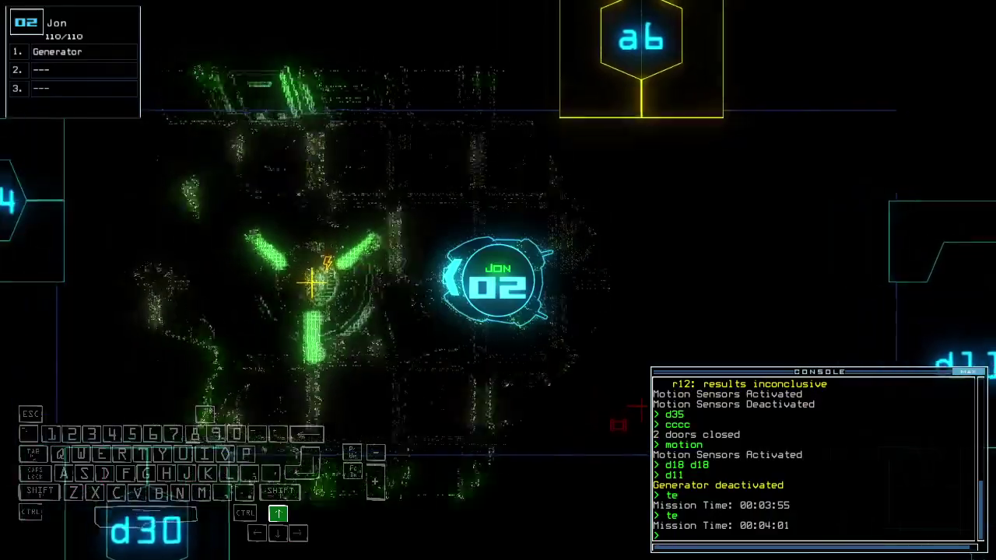
type("generator")
key("Return")
Drive drone 01 forward while checking the ship map
key("space")
key("1")
key("Up")
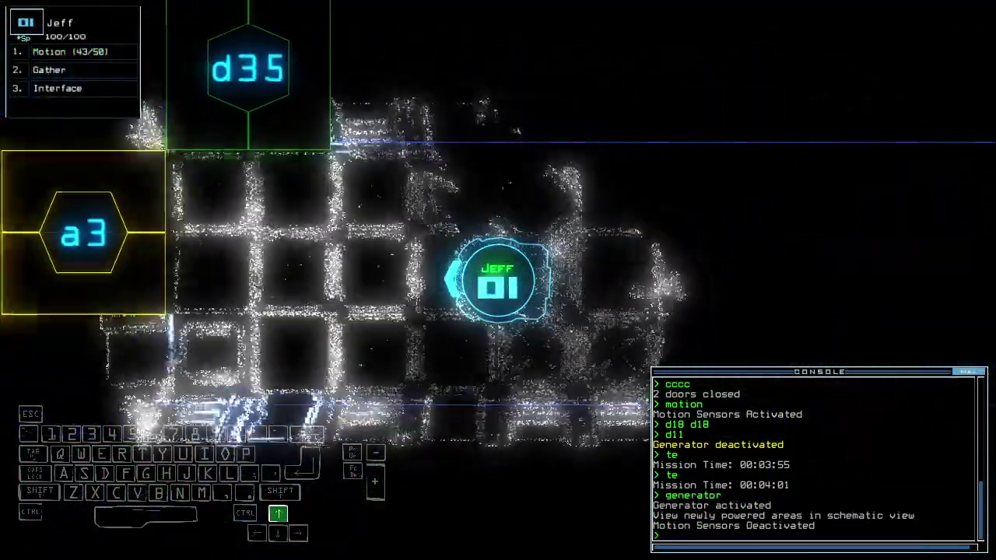
key("Right")
key("space")
key("Right")
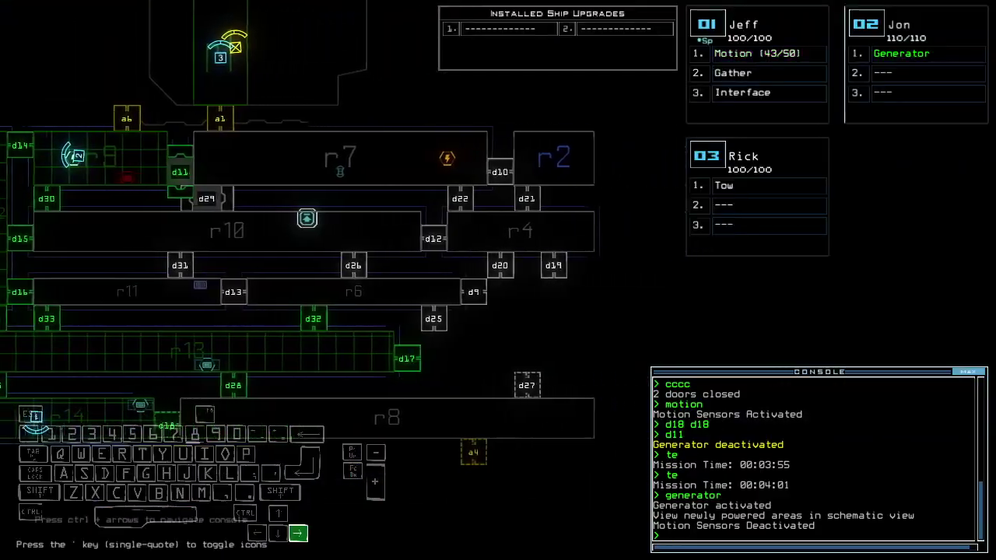
key("space")
key("space")
type("dd a4")
Start re-docking at airlock a4, open door d18, and gather the scrap beside Jeff
key("Return")
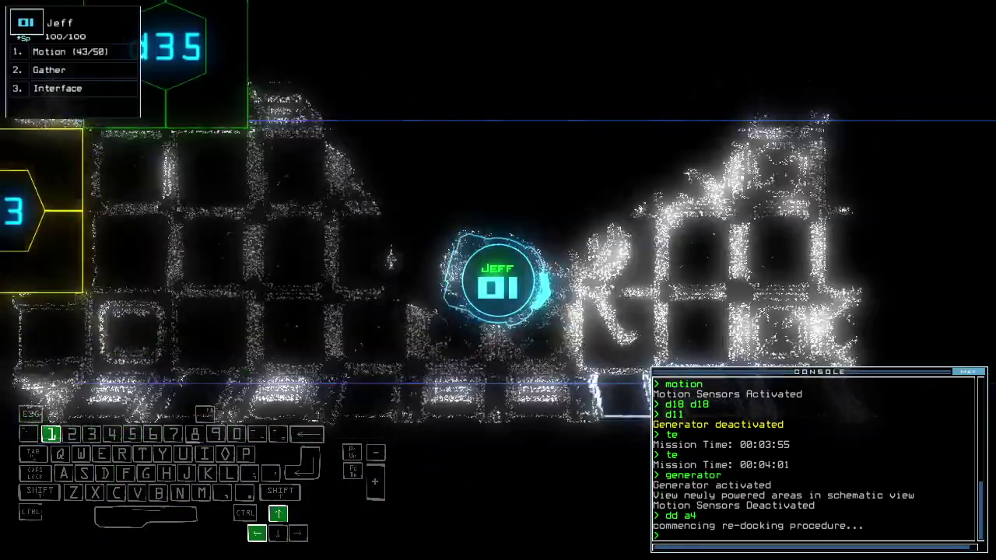
type("d1")
type("8")
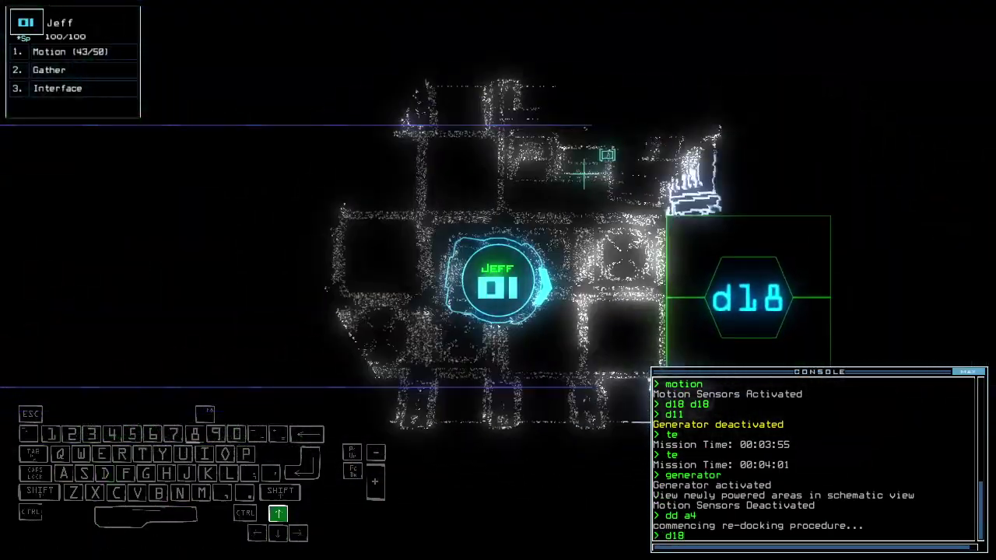
key("Return")
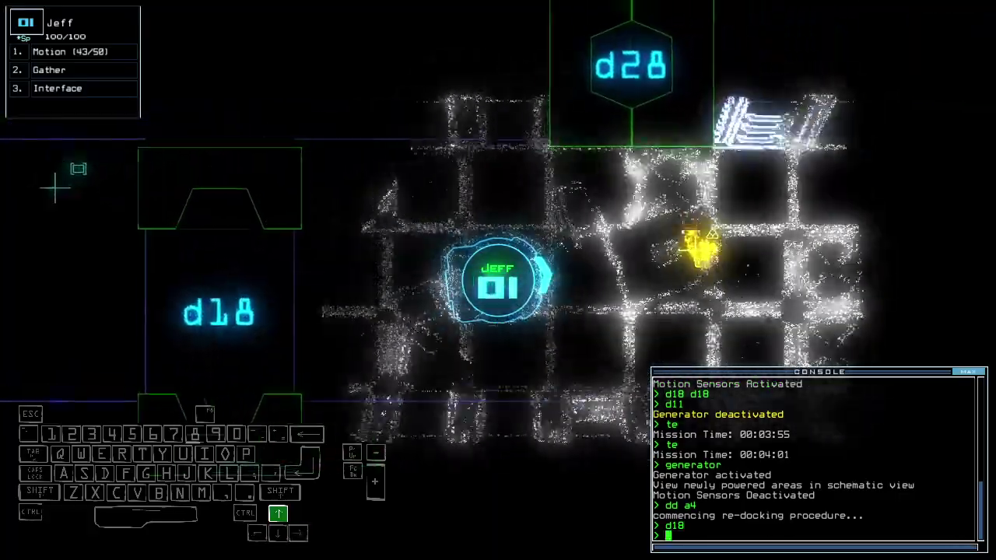
type("g")
key("Return")
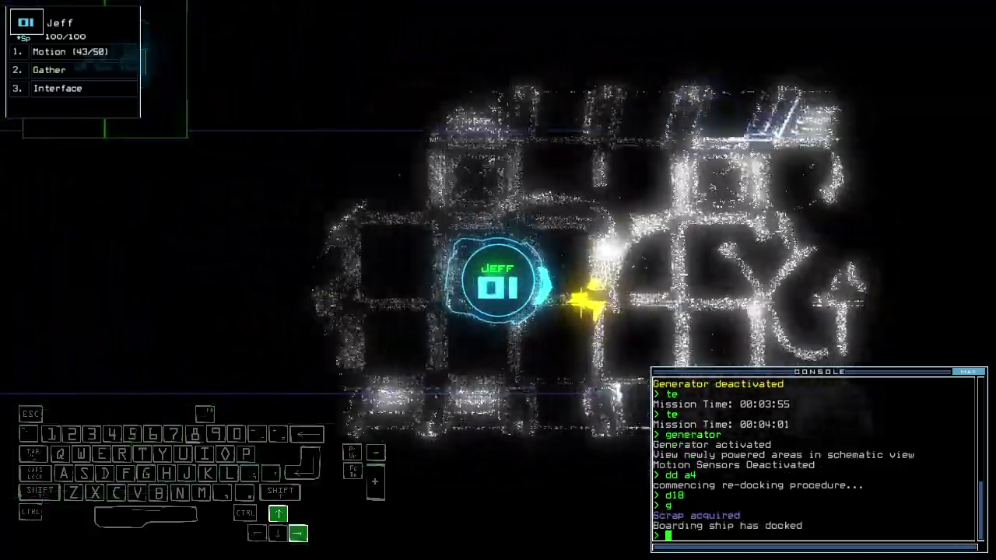
type("g")
key("Return")
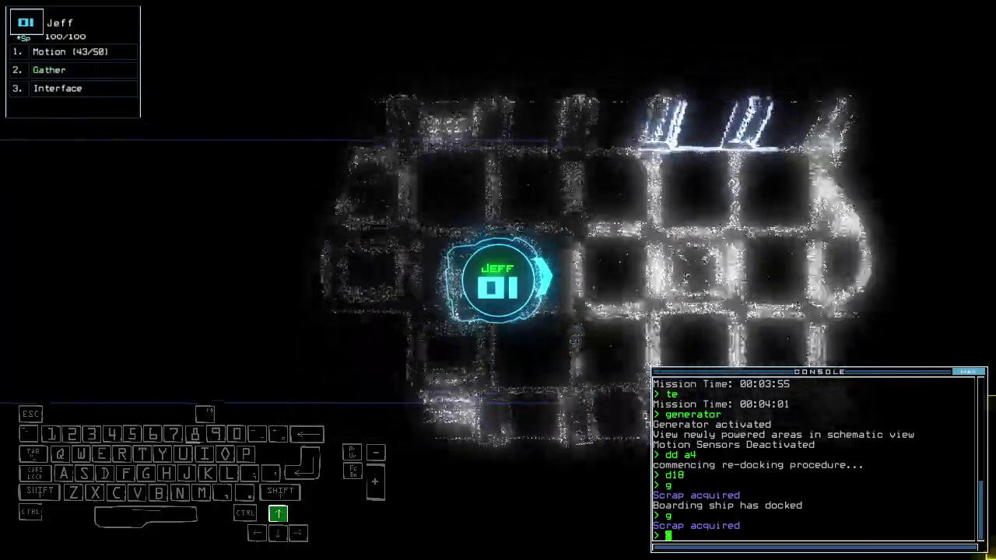
type("g")
key("Return")
type("g")
key("Return")
type("g")
key("Return")
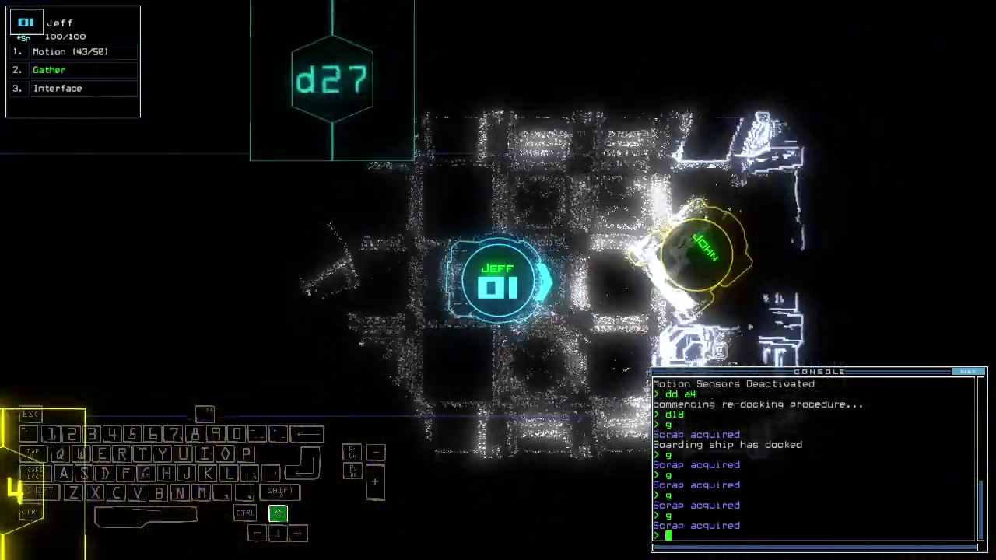
type("swap")
Run the upgrade swap, drive Jeff forward, and show the ship schematic
key("Return")
key("Escape")
key("Up")
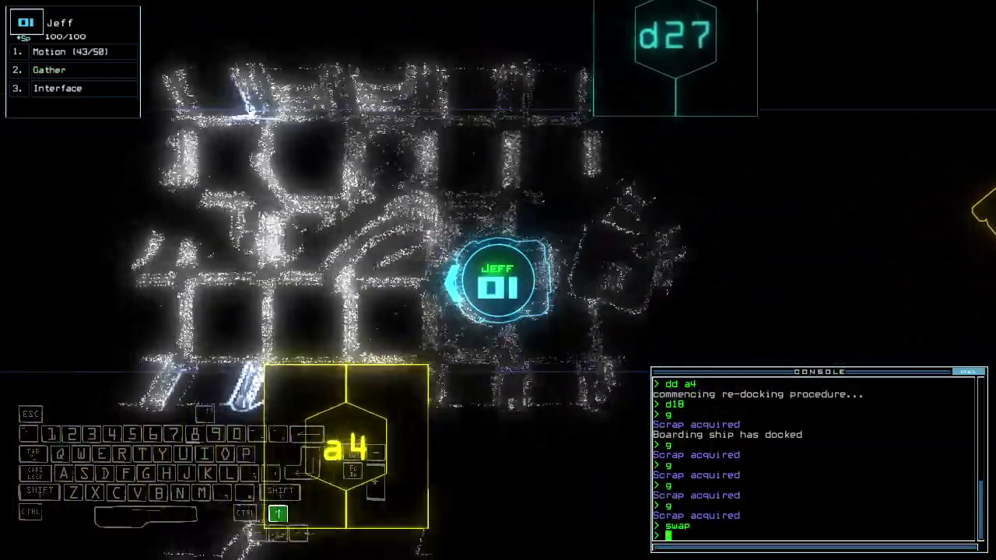
key("space")
type("take 3 r8")
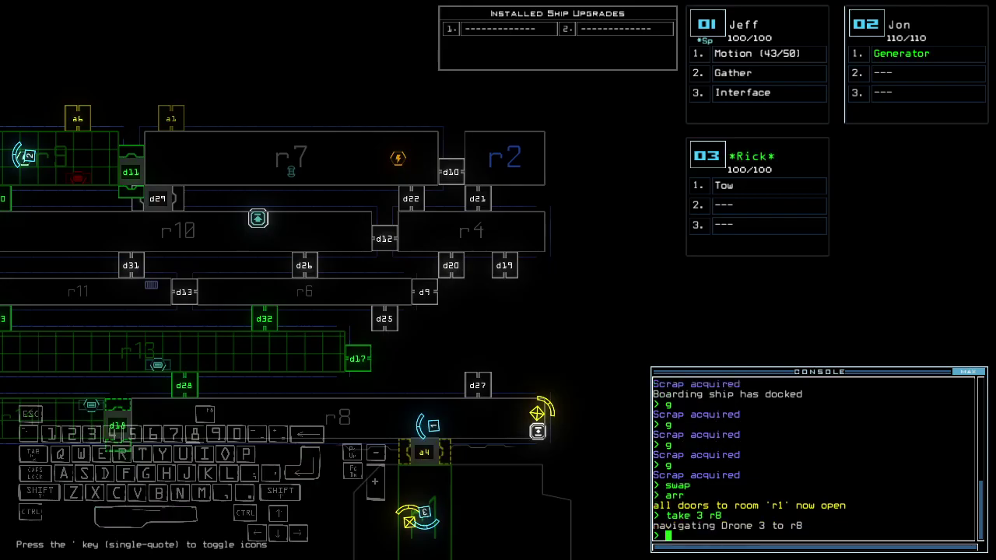
Have drone 3 tow John, then open door d28 and drive Jeff through
key("space")
key("Up")
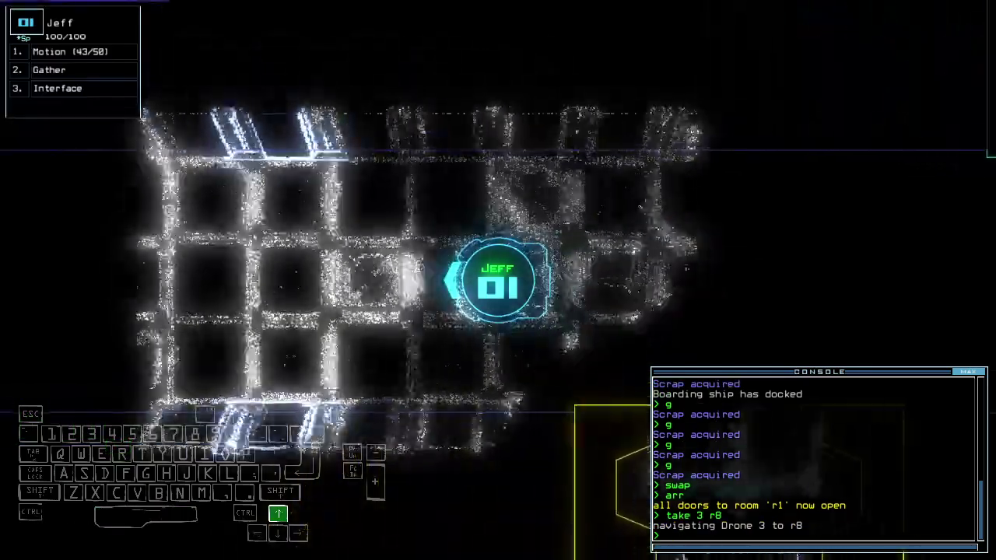
type("tow 3")
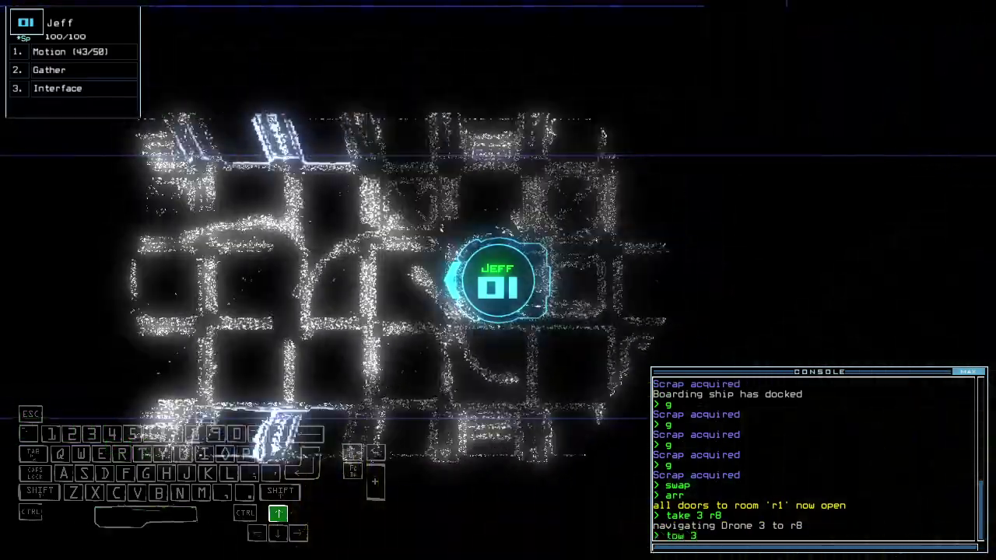
key("Return")
type("d28")
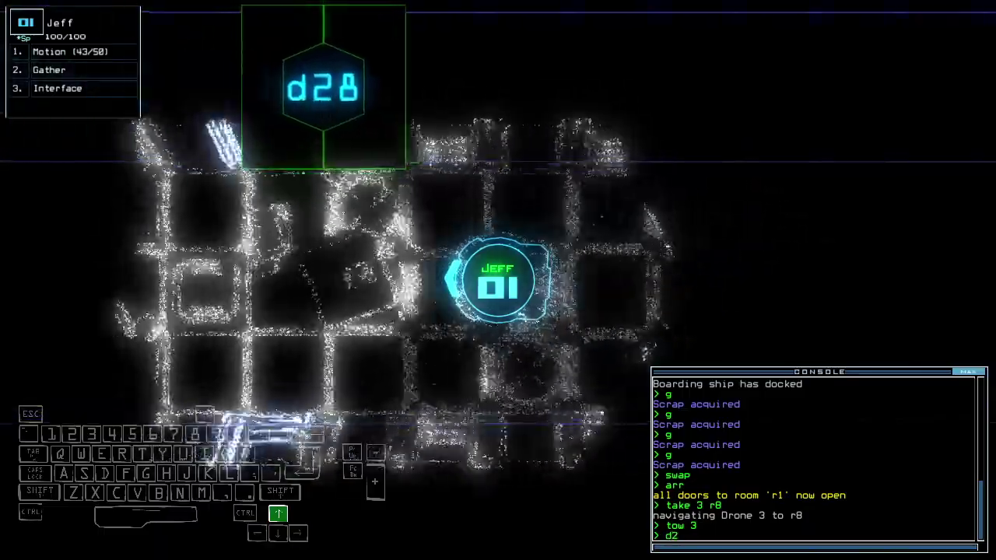
key("Return")
key("space")
key("space")
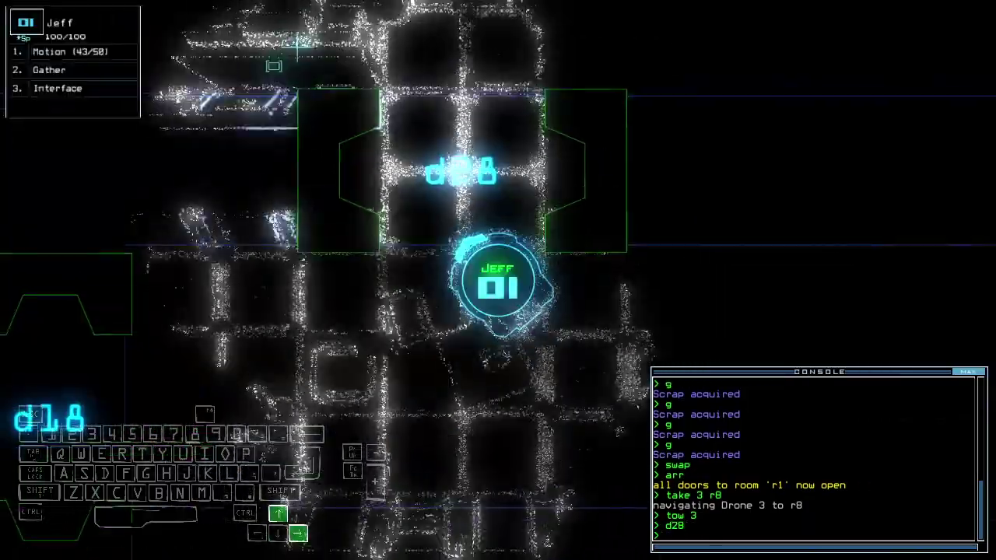
key("Up")
key("space")
type("cccc")
Close the three open doors, send drone 3 back to r1, and toggle door d17
key("Return")
type("back 3")
key("Return")
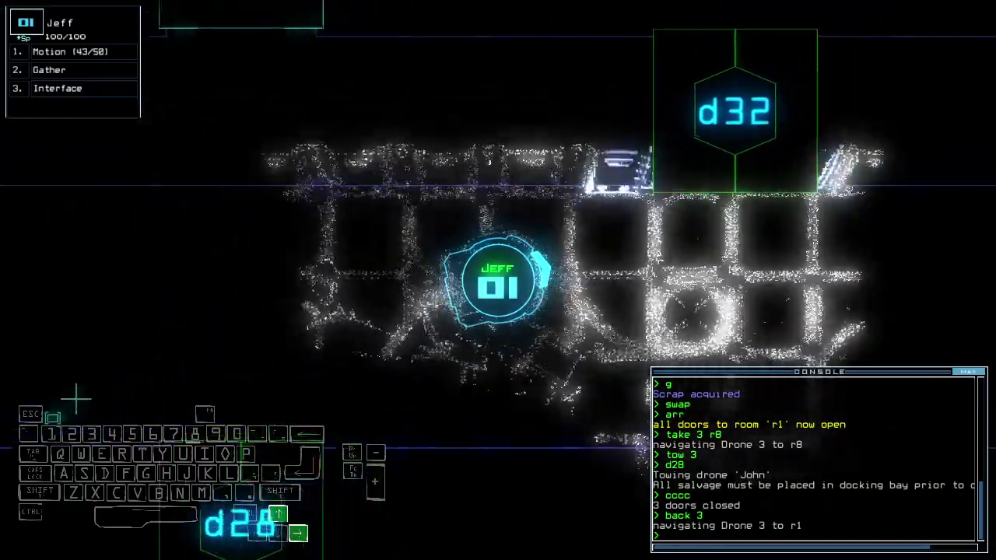
type("d1")
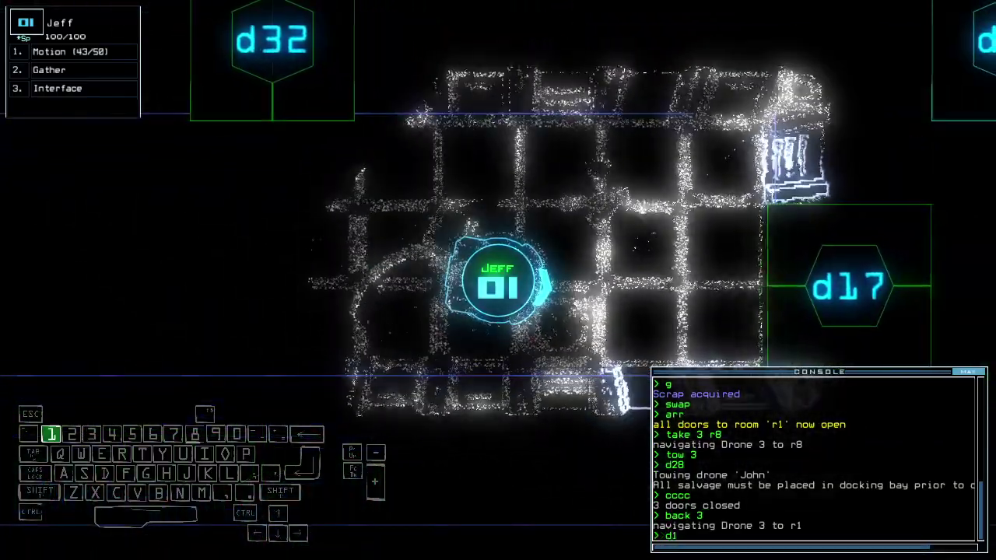
type("7 d17")
key("Return")
key("space")
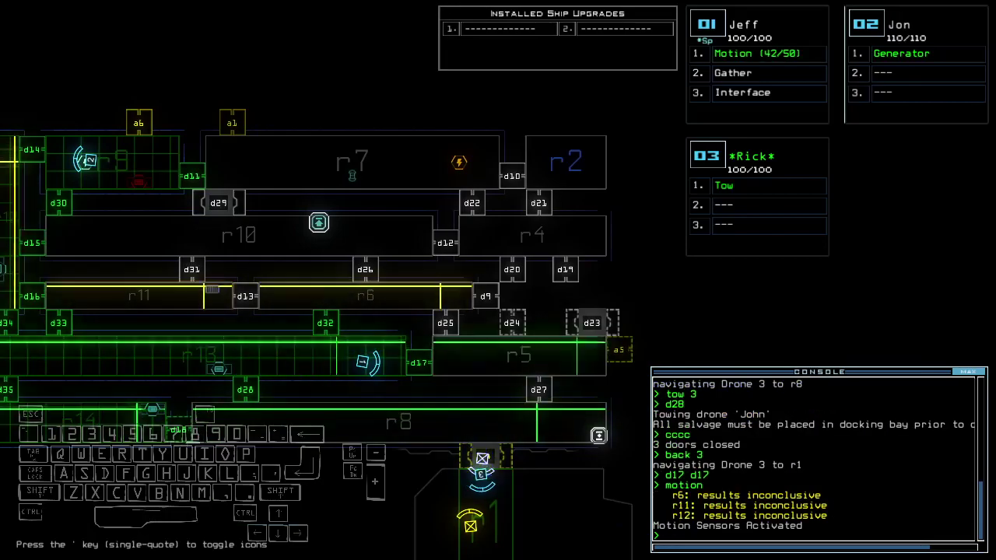
Stop Rick towing John, give it the repair module, and try repairing Ian
key("space")
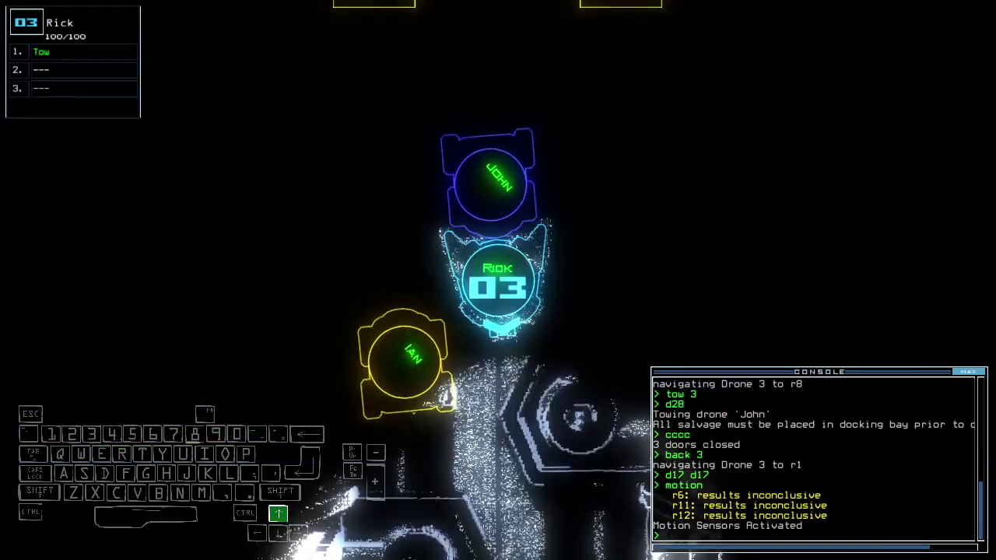
type("tow")
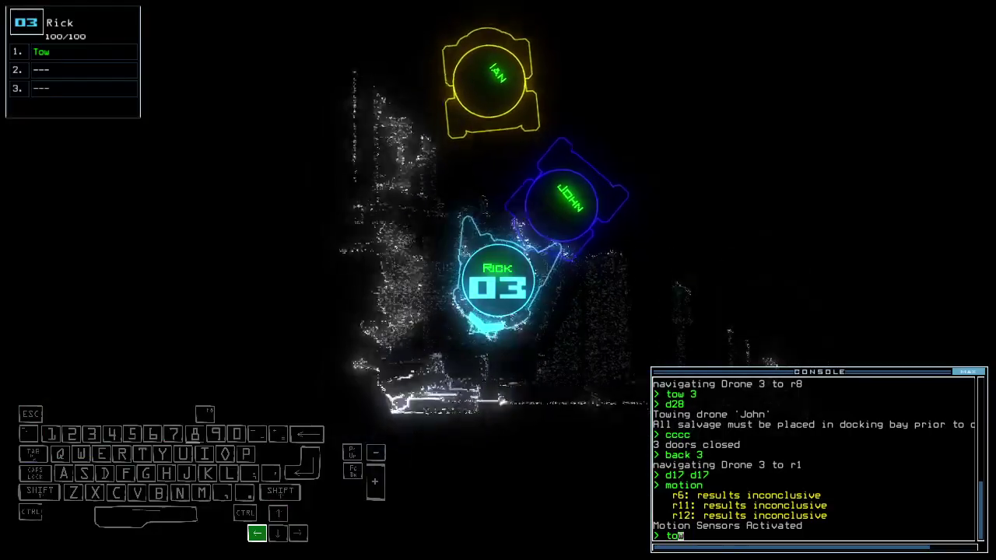
key("Return")
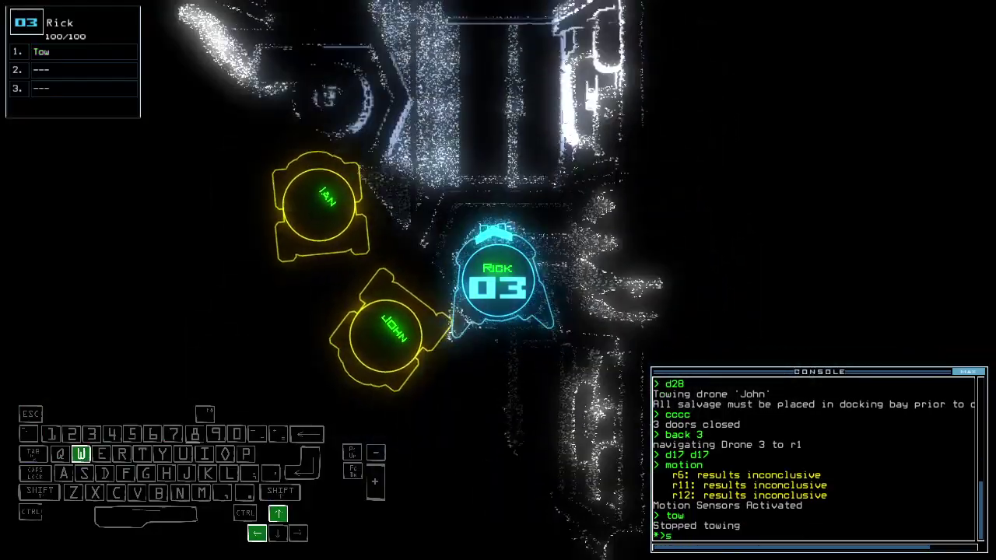
type("swap re")
key("Return")
type("re")
key("Return")
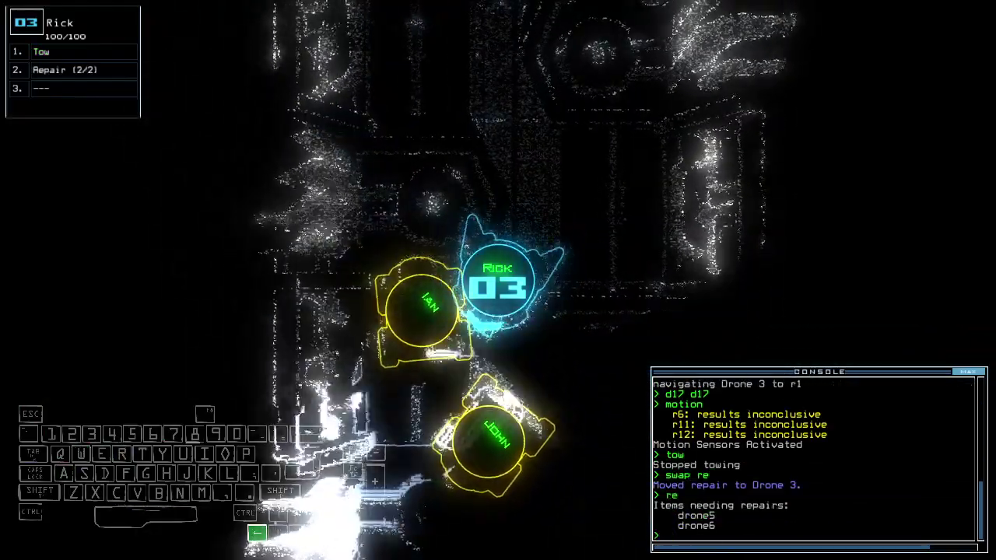
key("Return")
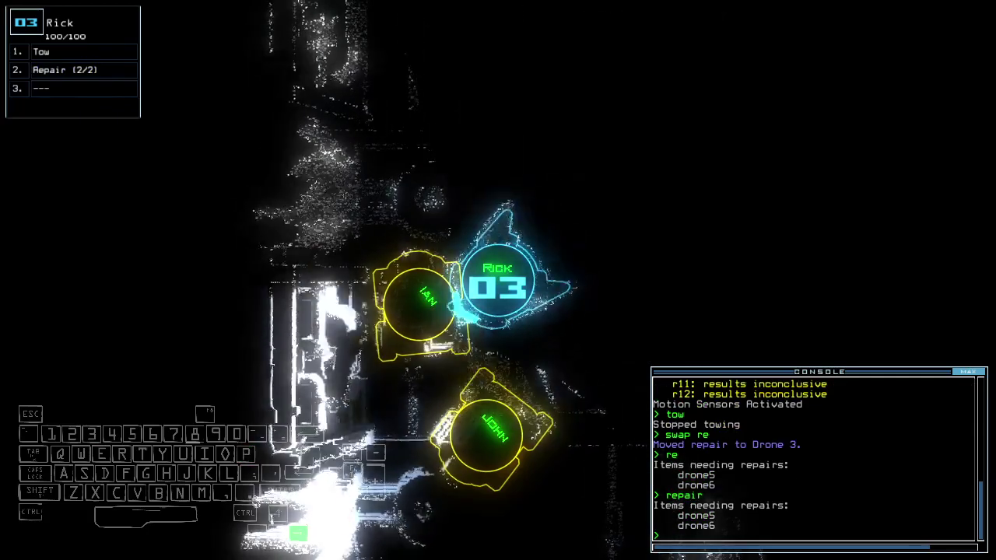
type("repair ia")
key("Return")
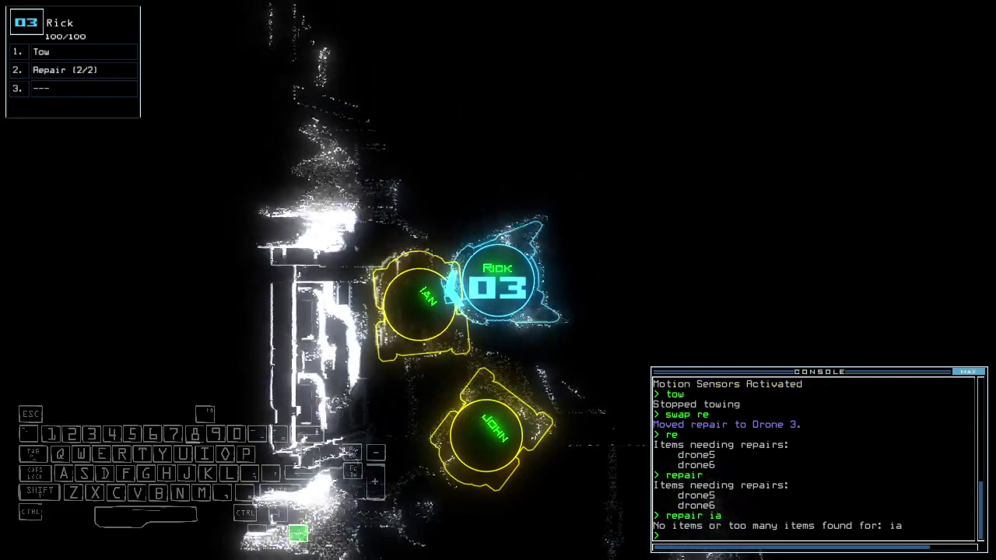
Move the shield upgrade onto Rick and activate its shield
key("space")
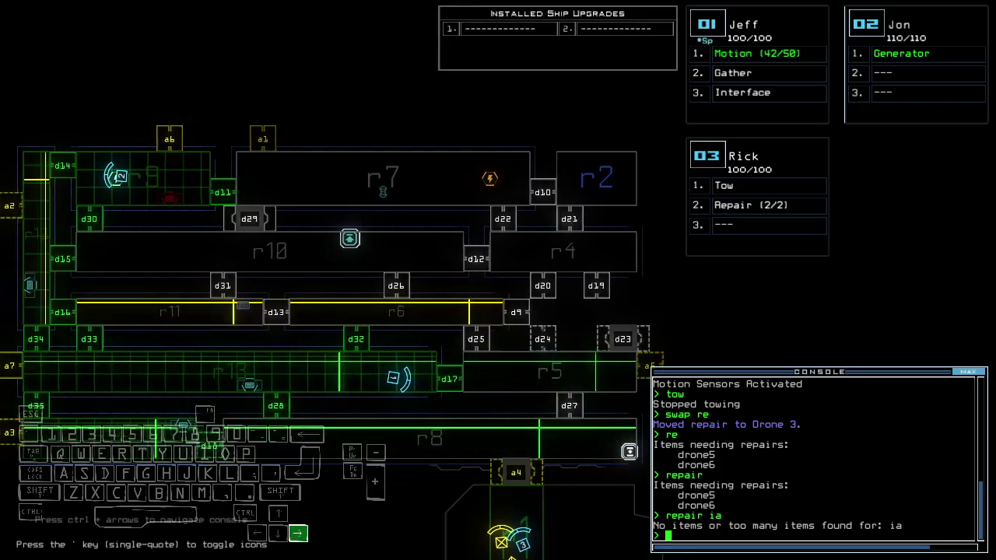
key("space")
type("swap sh")
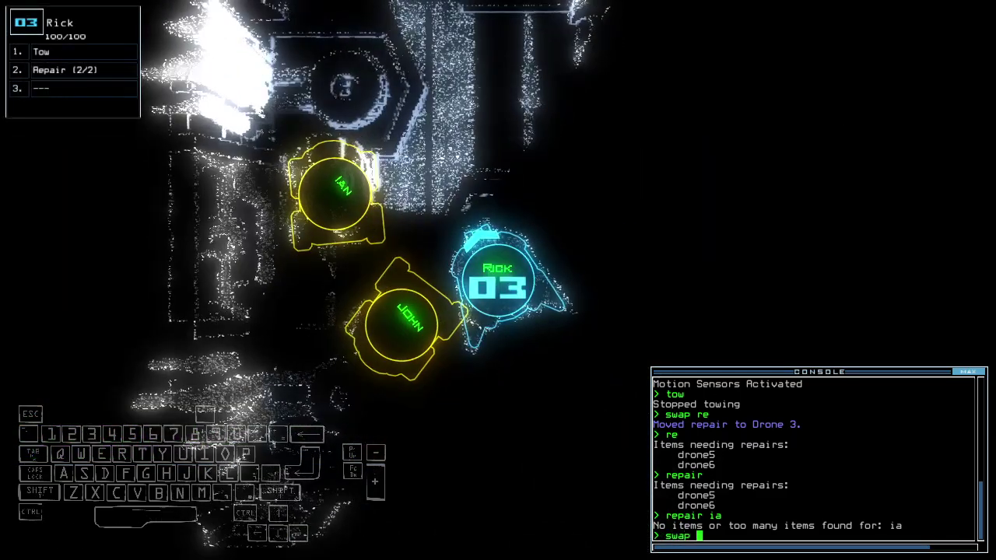
key("Return")
type("sh")
key("Return")
key("space")
type("d")
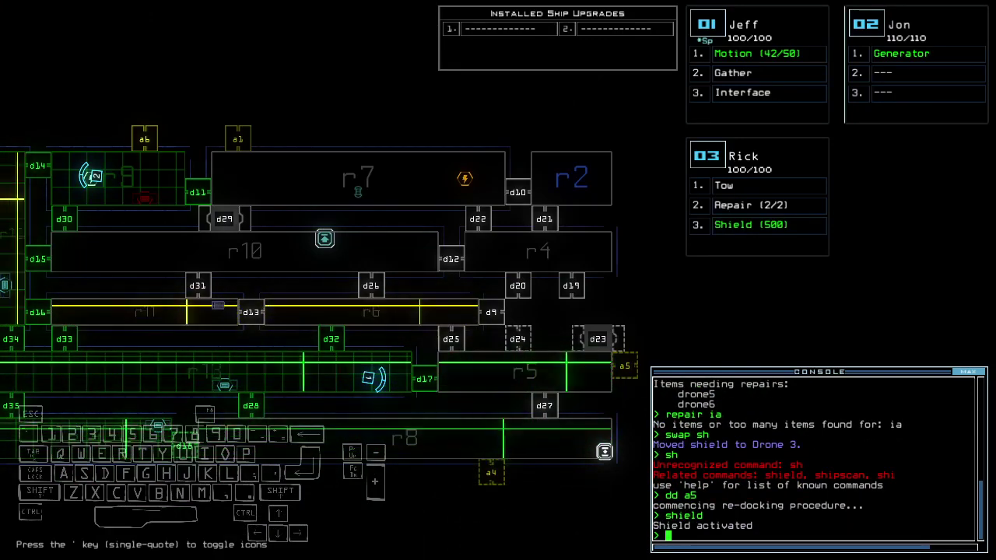
Open all doors to room r1 and steer Rick forward through the rooms
key("space")
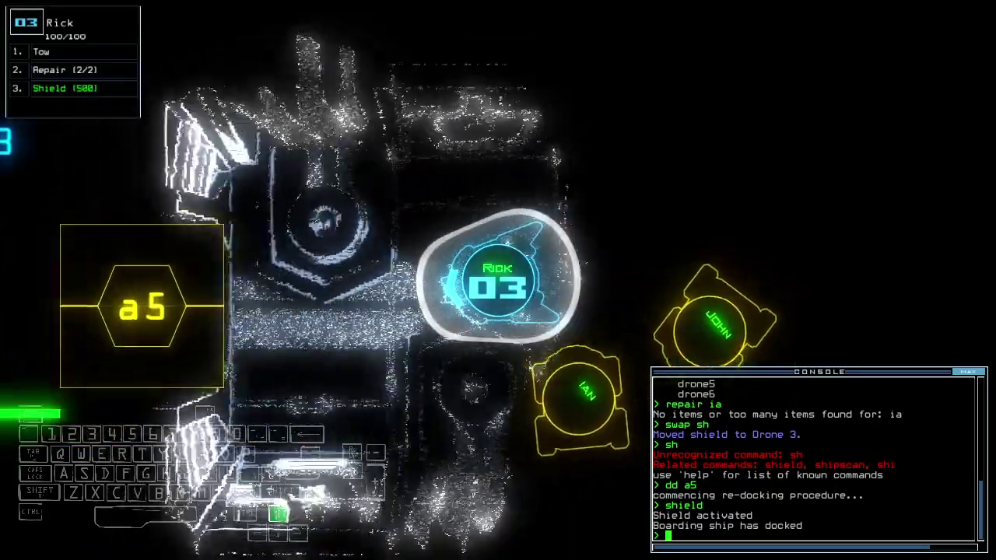
type("a r1")
key("Return")
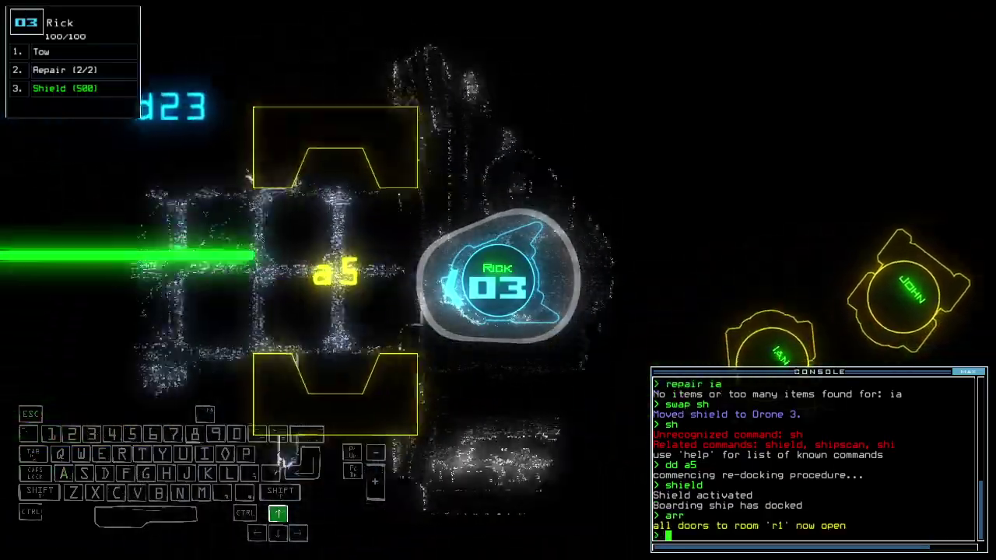
key("Up")
key("space")
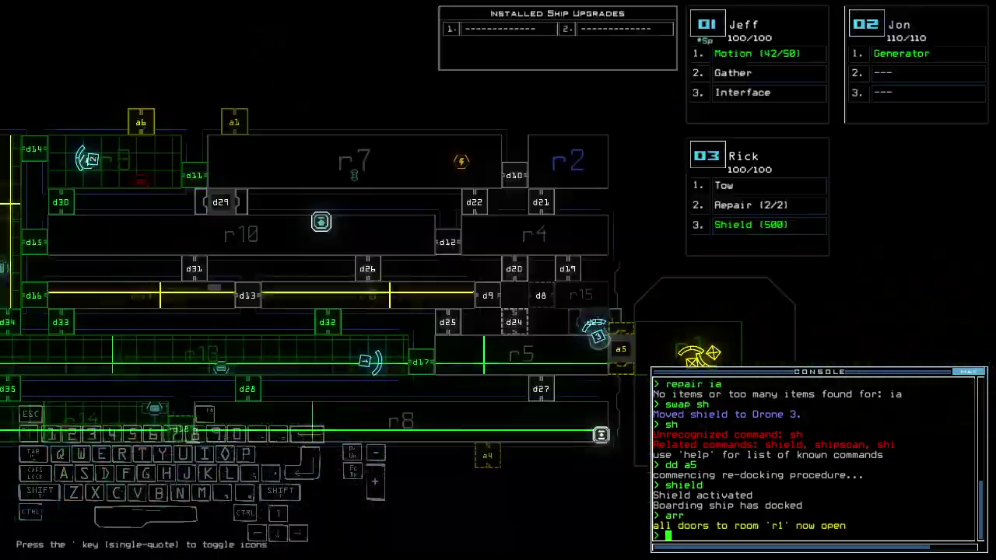
key("space")
key("Left")
key("Up")
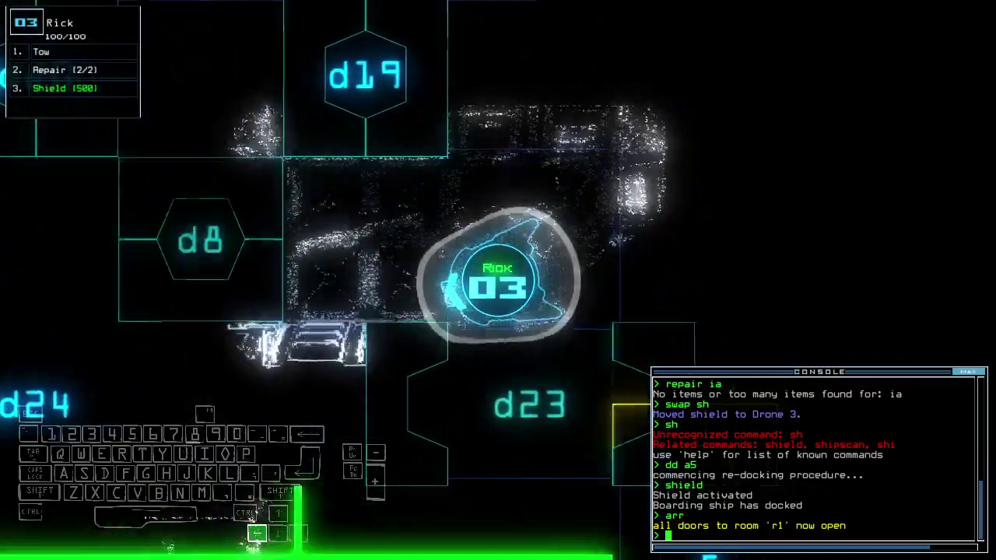
key("Up")
key("Left")
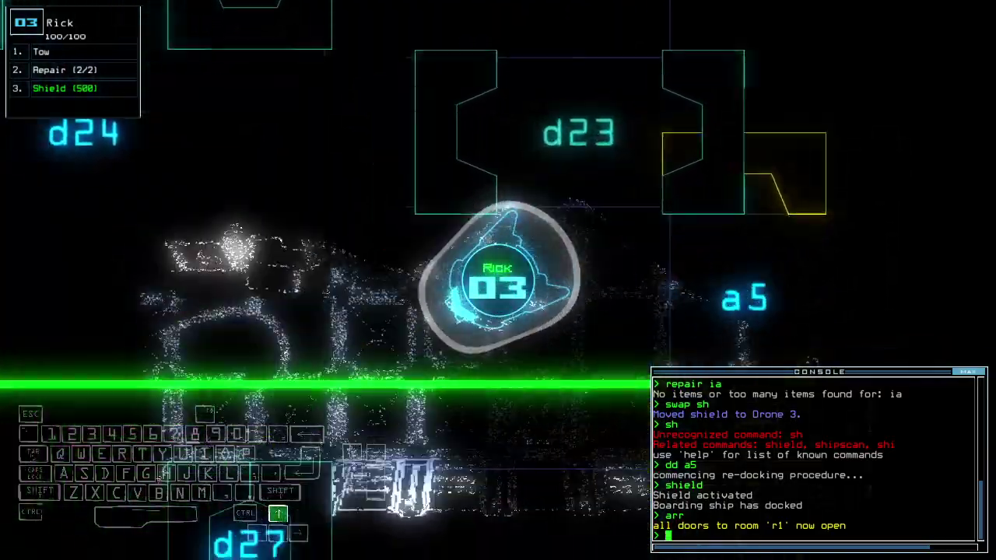
key("Up")
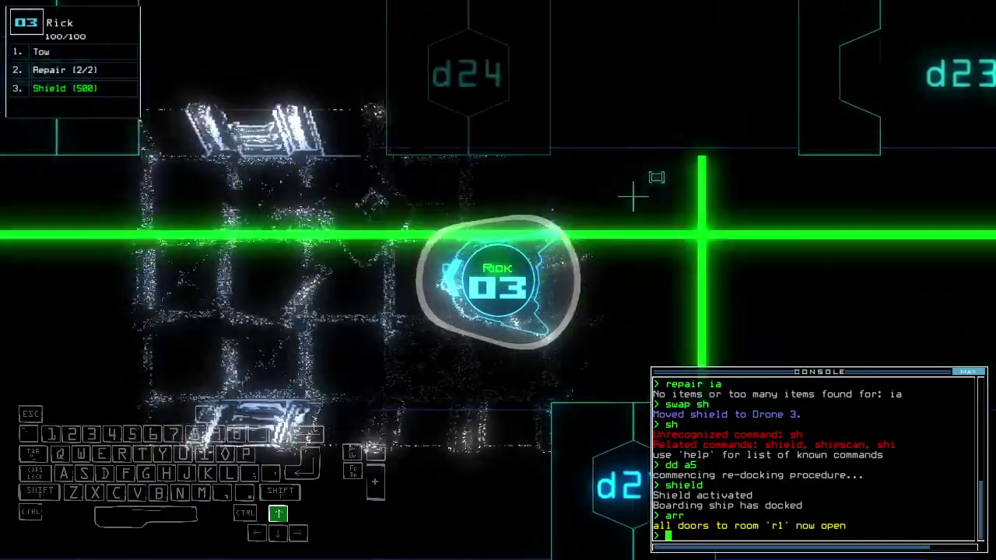
Open door d17, send Jeff to Rick's room, and send Rick back to r1
key("Up")
type("d17")
key("Return")
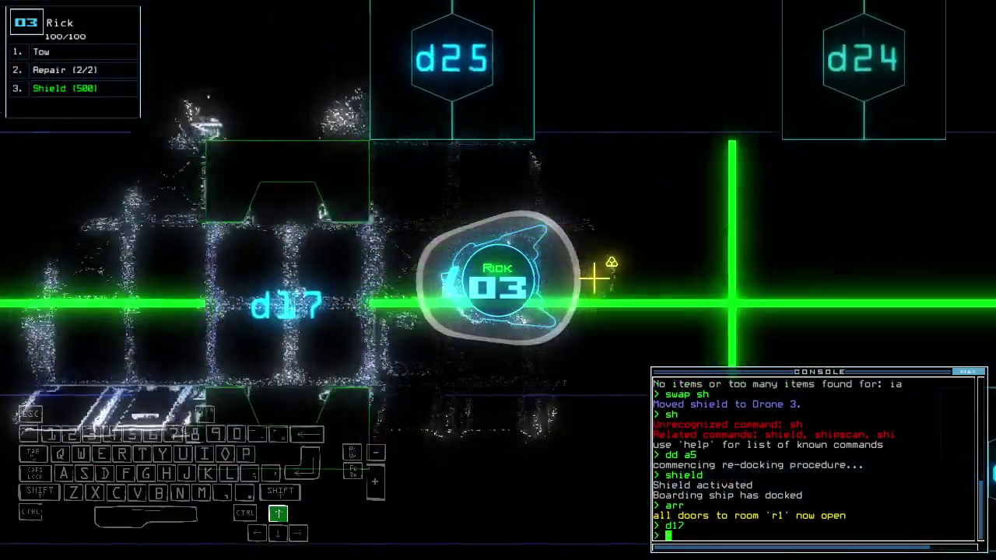
type("navigate 1")
key("Return")
type("back")
key("Return")
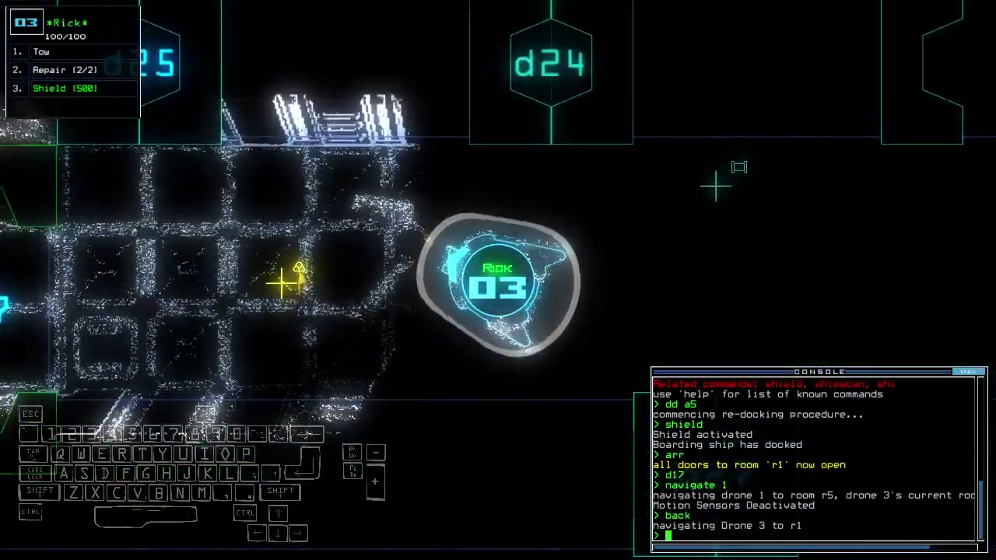
type("1g")
Gather scrap with Jeff and trade its interface for Rick's shield
key("Return")
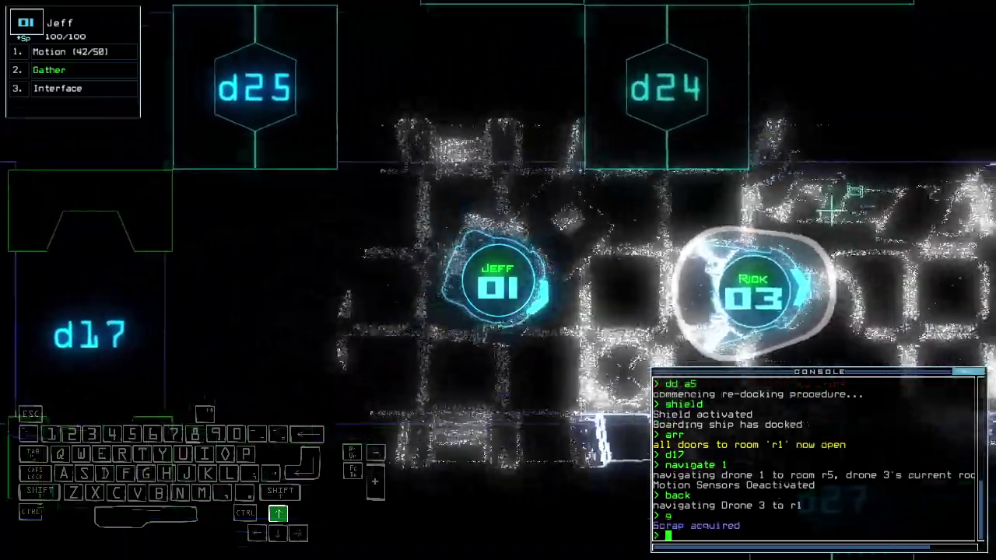
type("s")
key("Up")
type("wap sh")
key("Return")
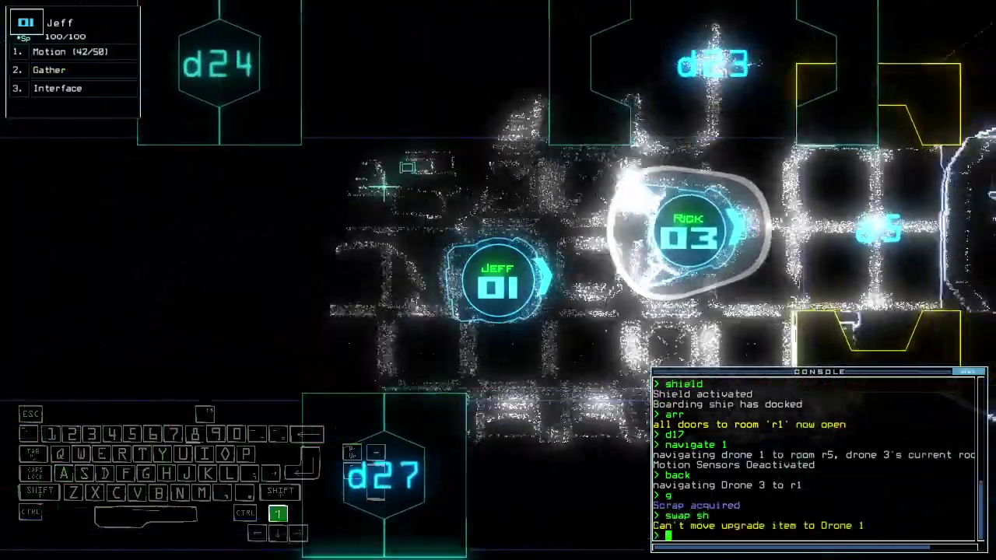
type("swap sh in")
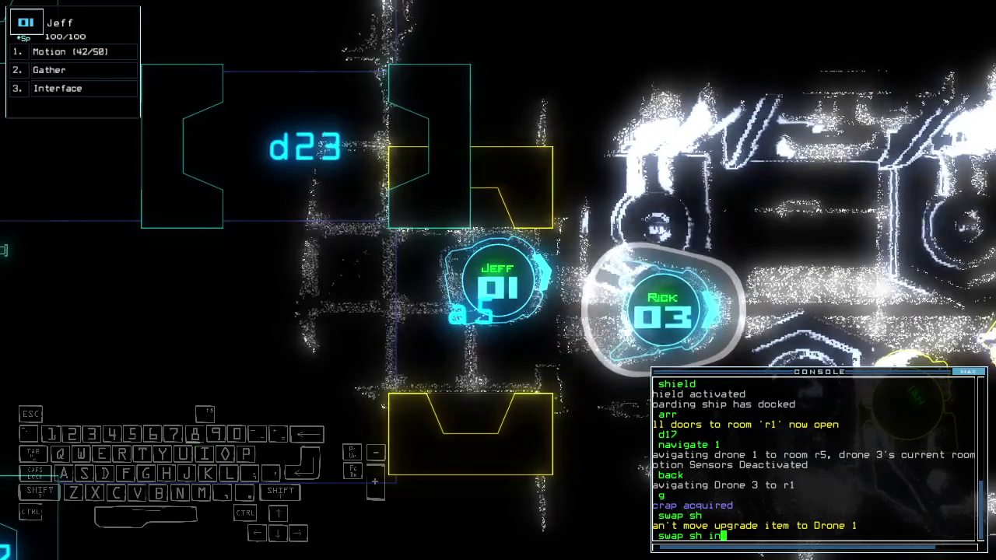
key("Return")
key("space")
type("dd a")
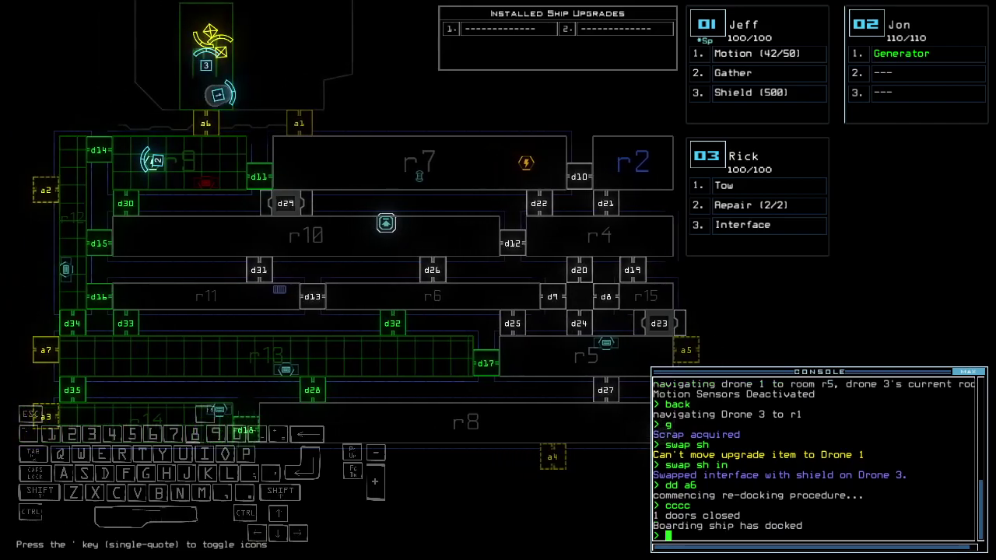
Open the r1 doors, bring drone 2 aboard, and close the doors behind it
key("space")
key("2")
type("arr")
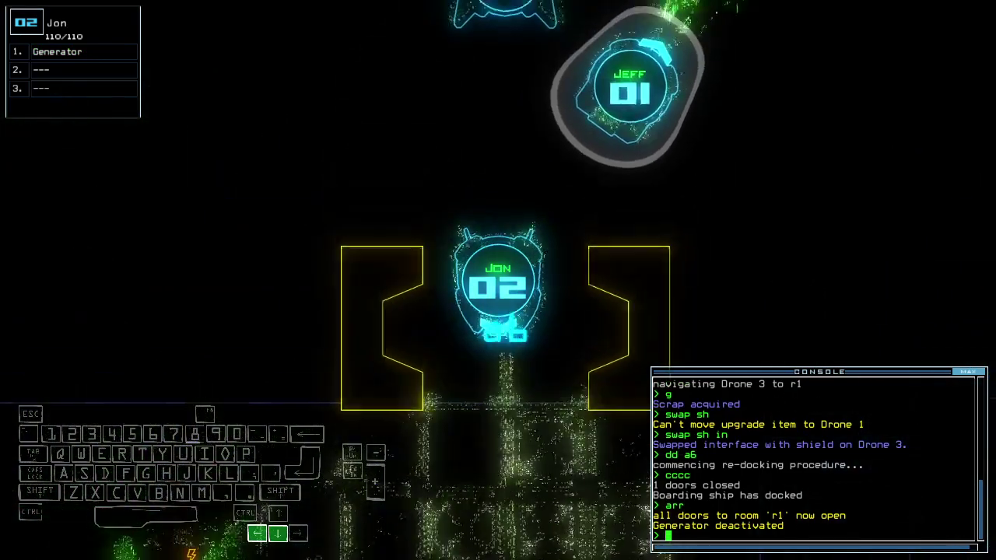
type("na")
key("Return")
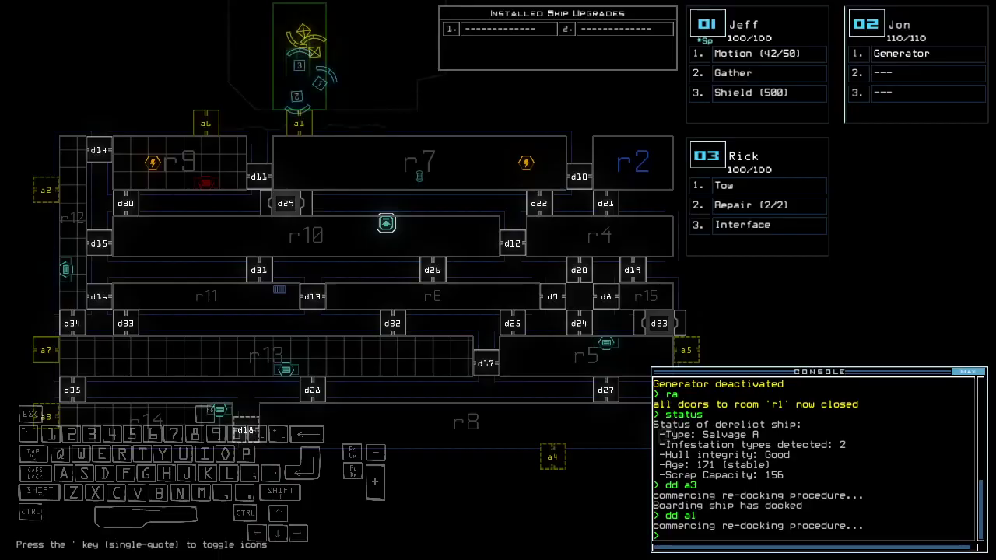
type("arr")
Reopen the r1 doors, send drone 1 to r7 with shield on, and start drone 2's generator
key("Return")
type("navigate 1")
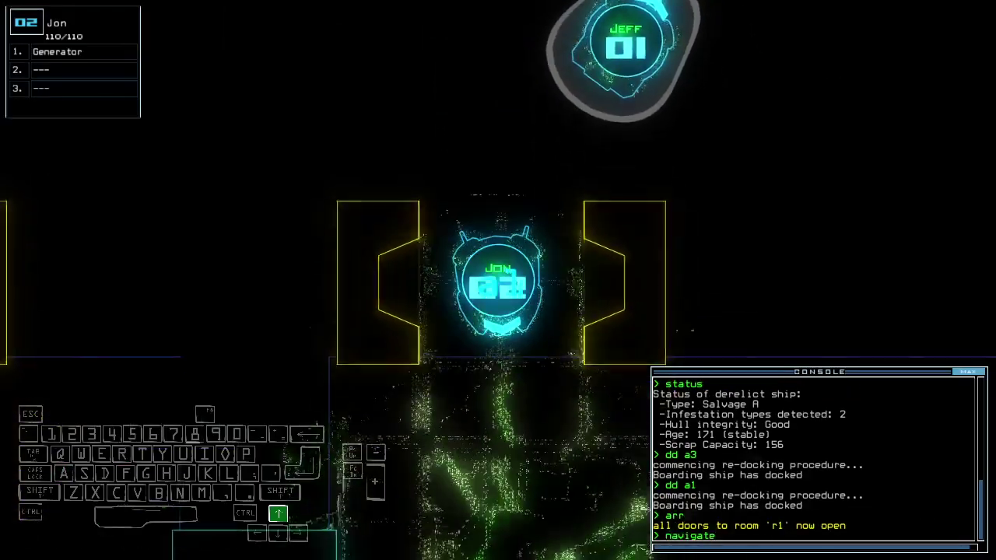
key("Return")
key("Up")
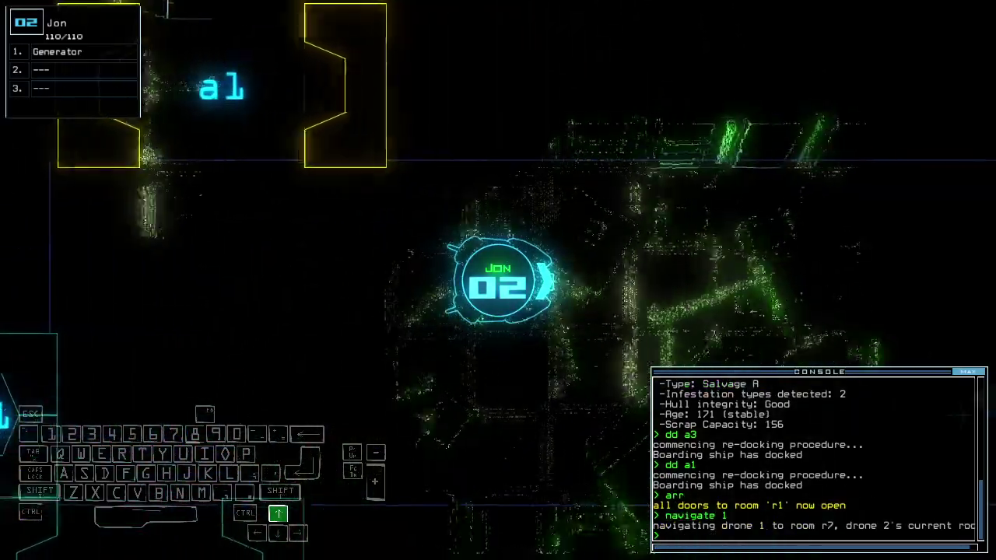
key("Up")
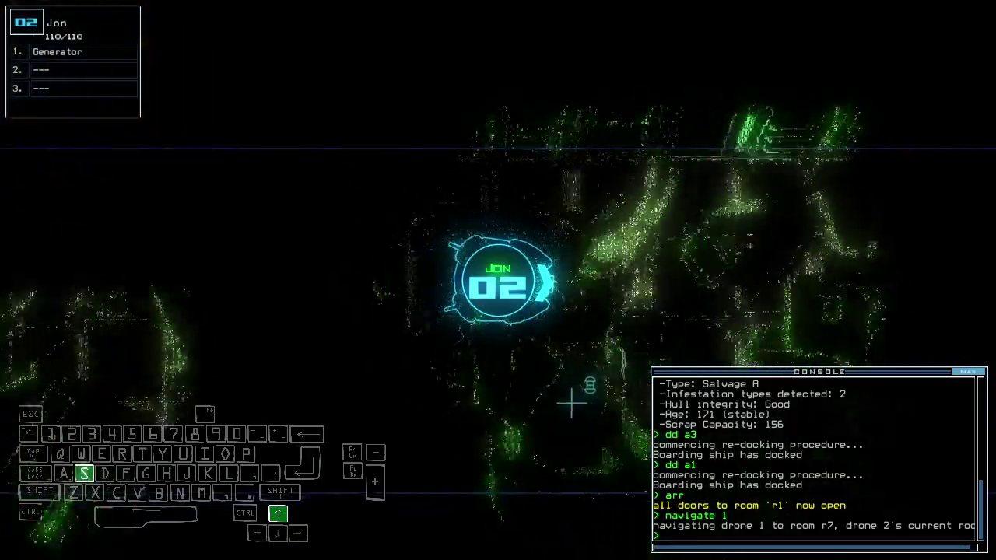
type("shield 1")
key("Return")
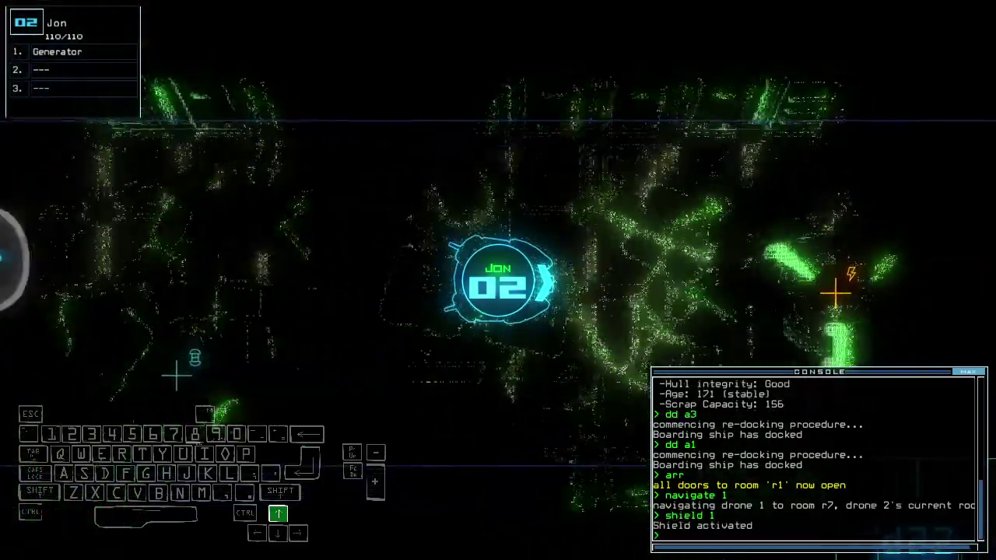
key("Up")
type("generator")
key("Return")
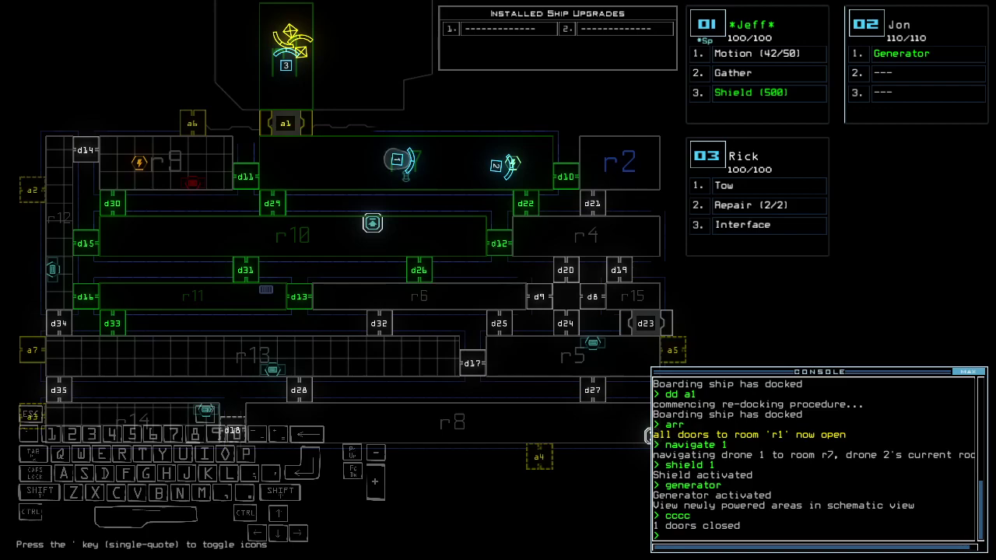
type("a")
Close all doors to room r1, then check drone 2's camera and the ship map
key("Return")
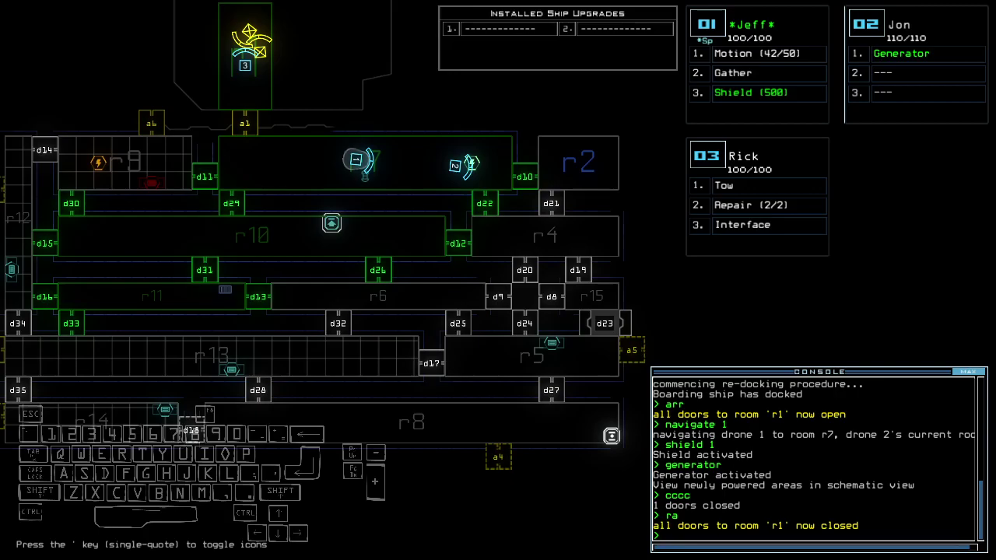
key("space")
key("space")
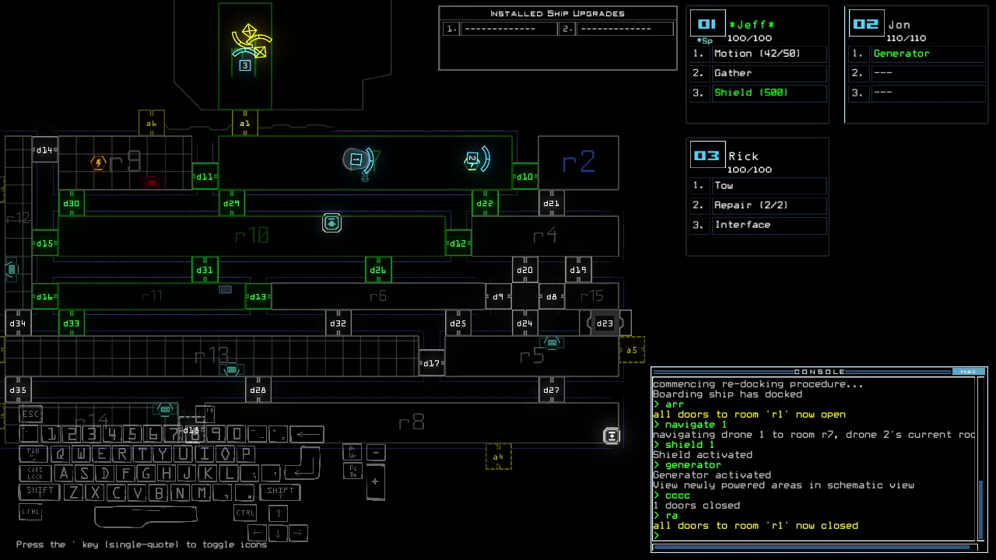
key("space")
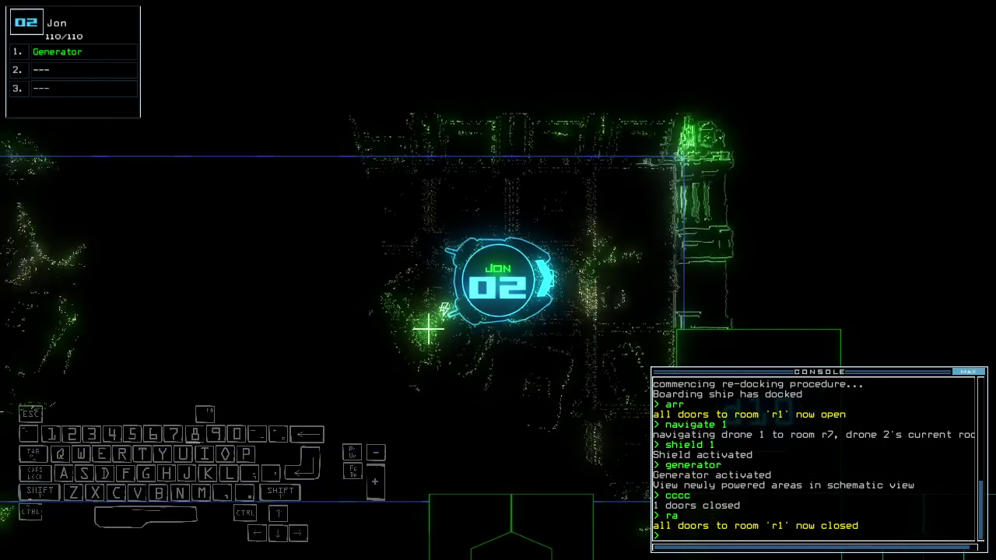
key("space")
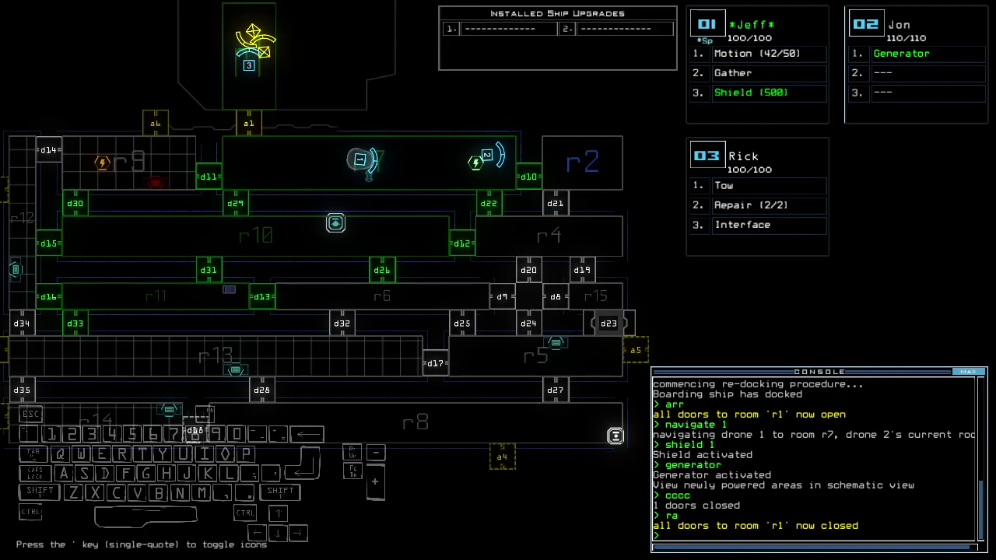
key("Left")
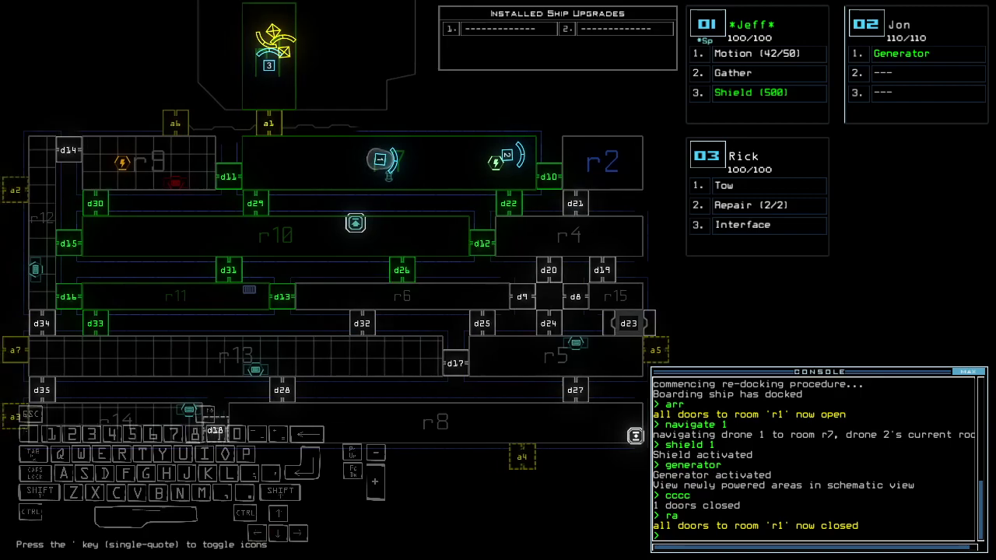
key("Left")
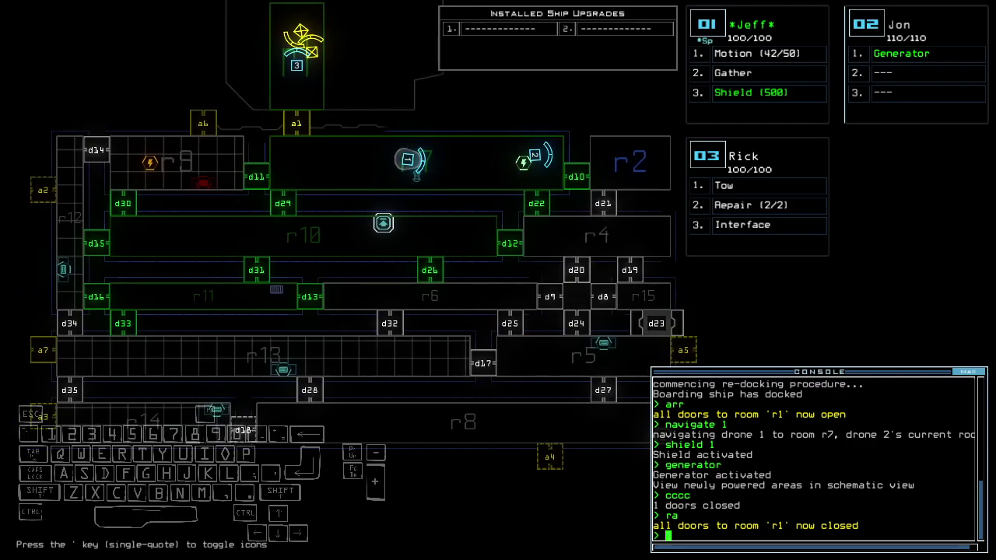
key("1")
Open door d10 with drone 1, reactivate drone 2's generator, and close nearby doors
key("Up")
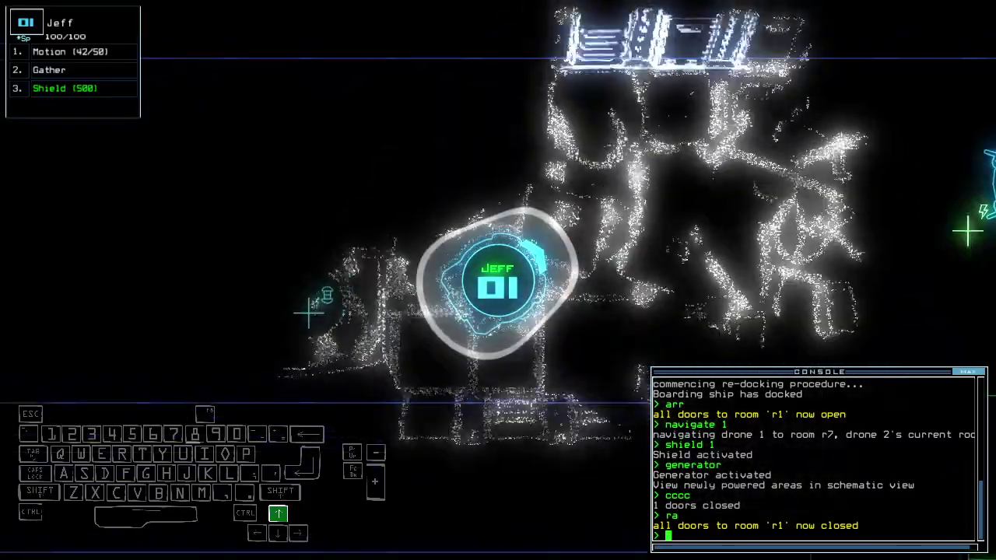
type("d1")
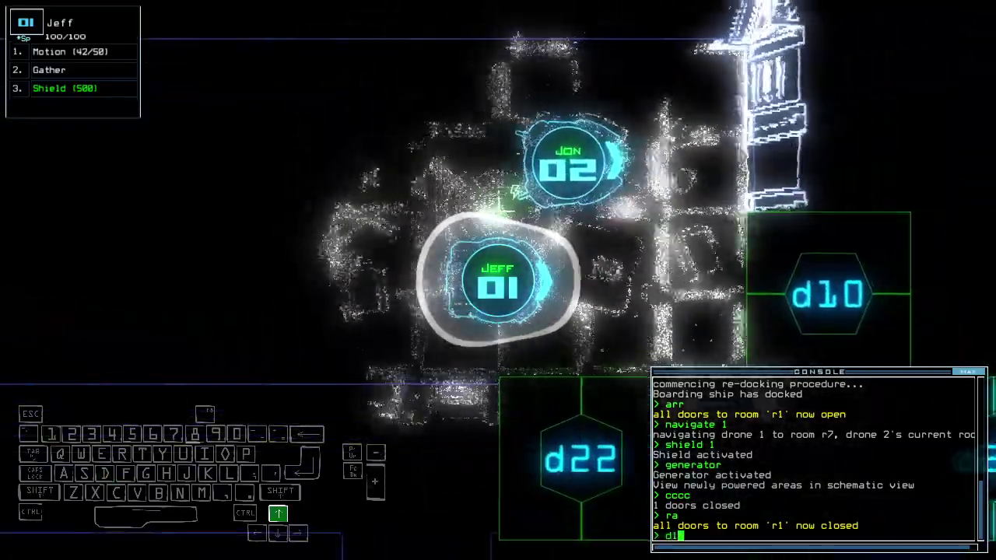
type("0")
key("space")
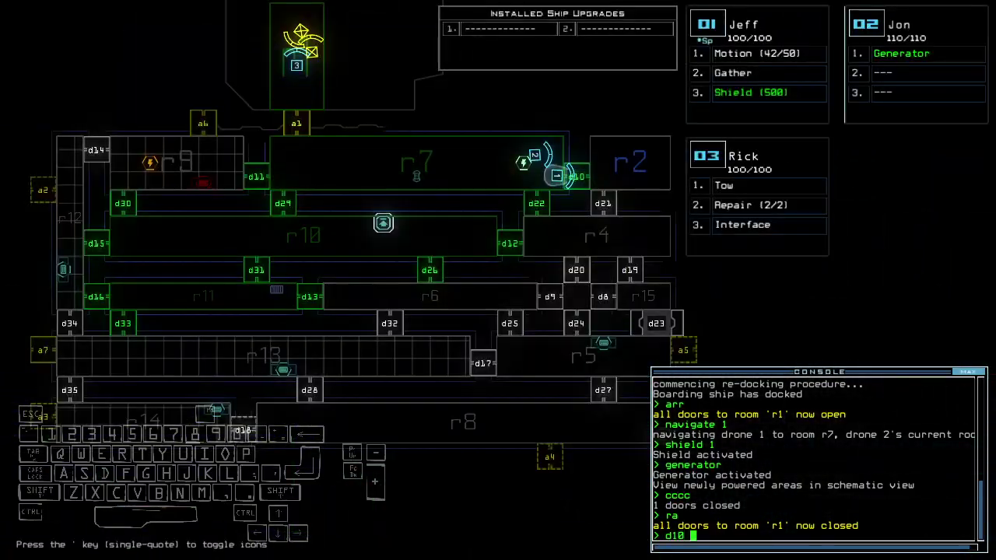
key("1")
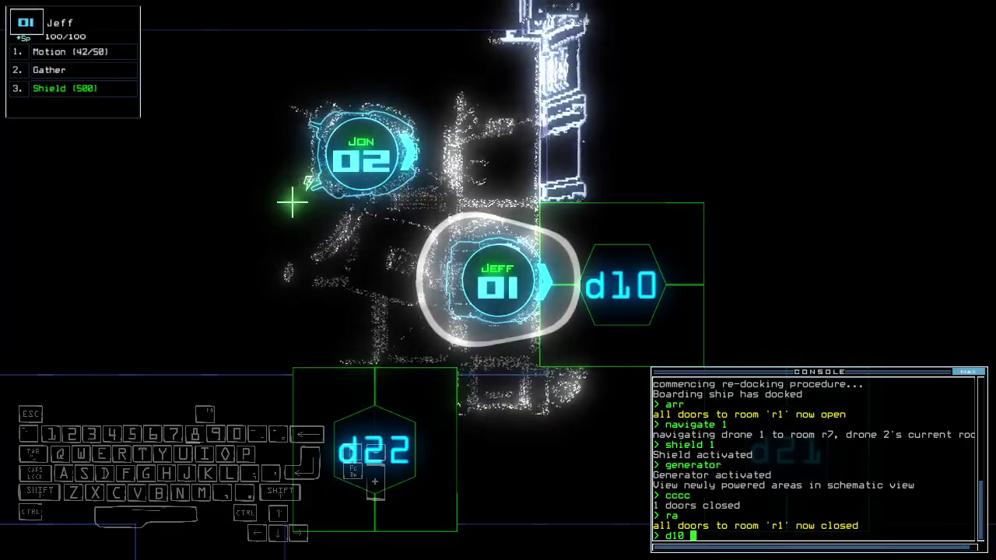
key("Return")
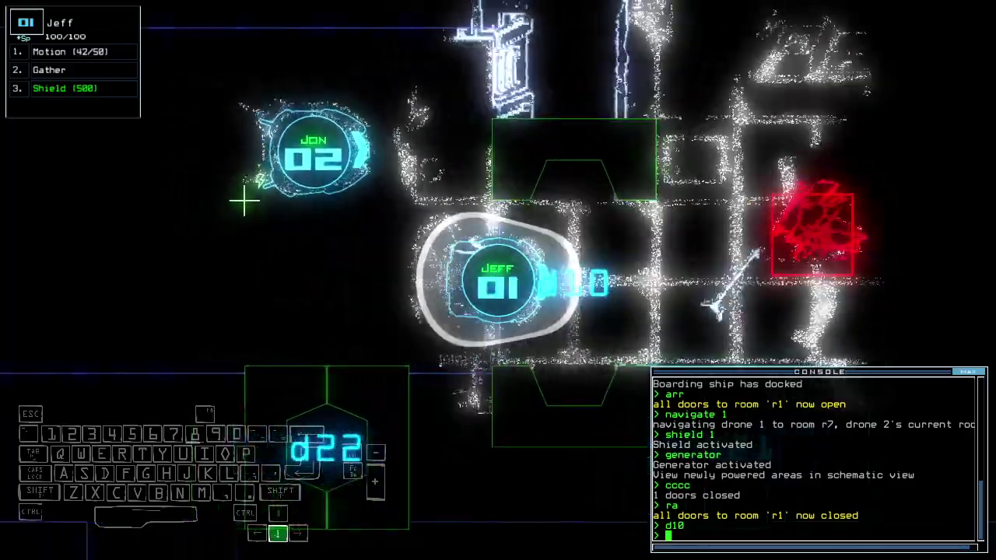
key("2")
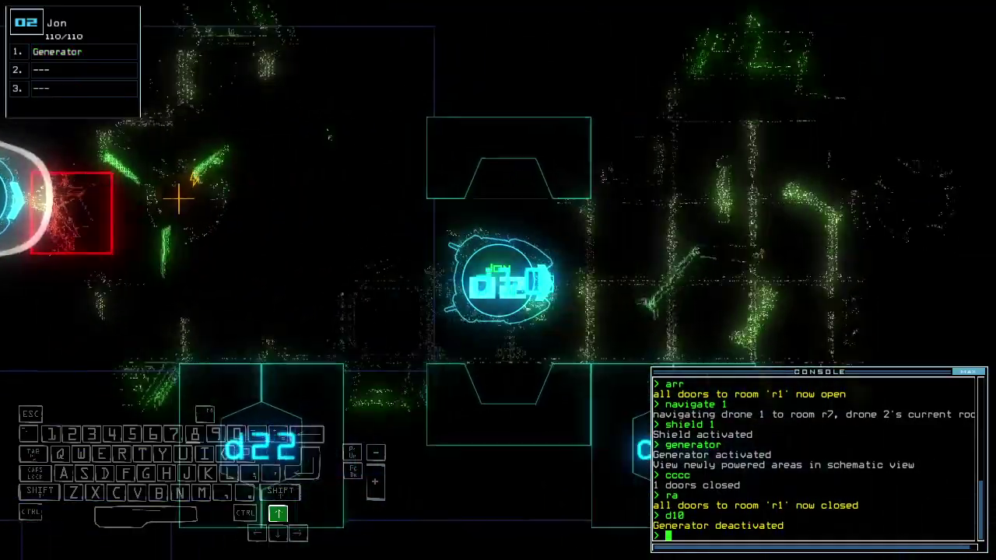
type("generator")
key("Return")
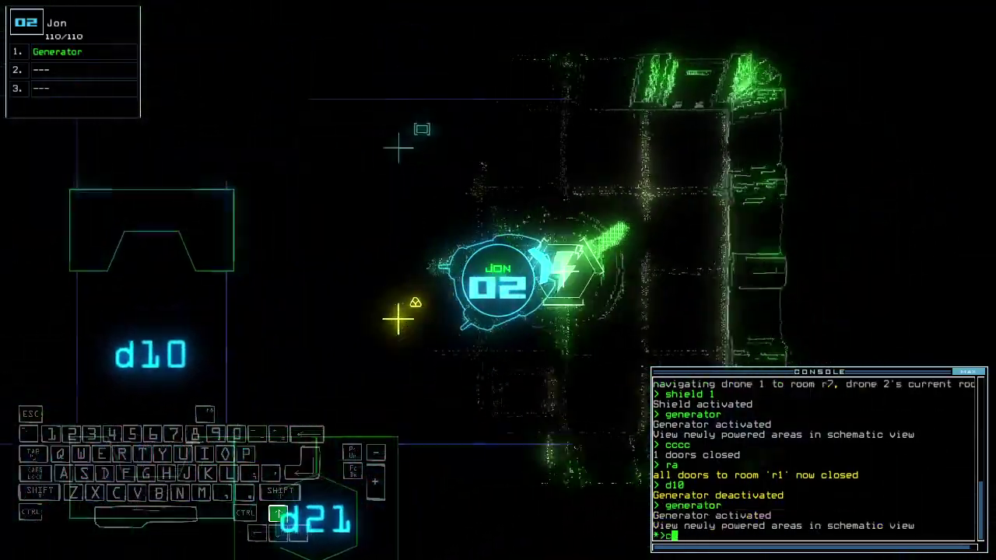
type("cccc")
key("Return")
Steer drone 1 to door d22, open it, and close the door behind
key("1")
key("Up")
key("Right")
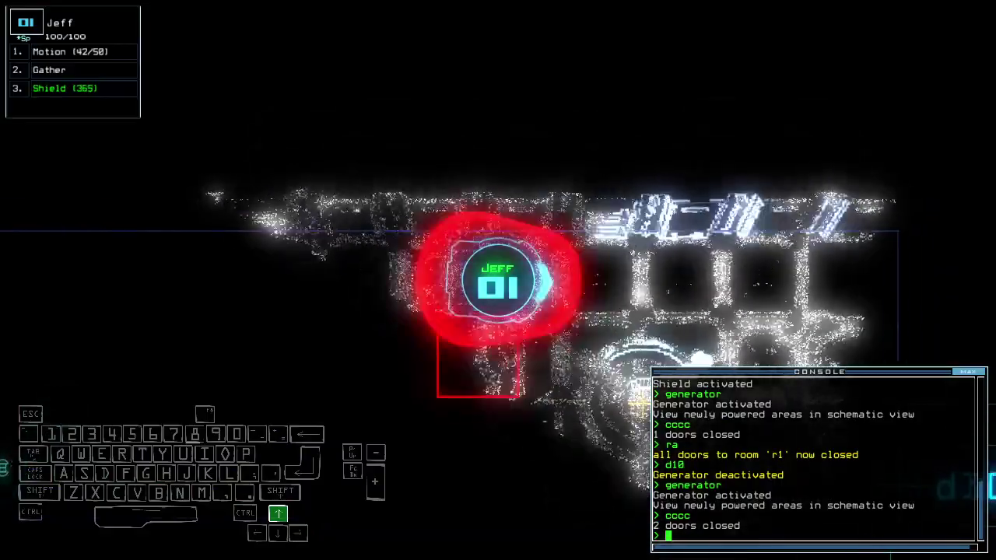
key("Up")
key("Right")
key("Up")
type("d22")
key("Return")
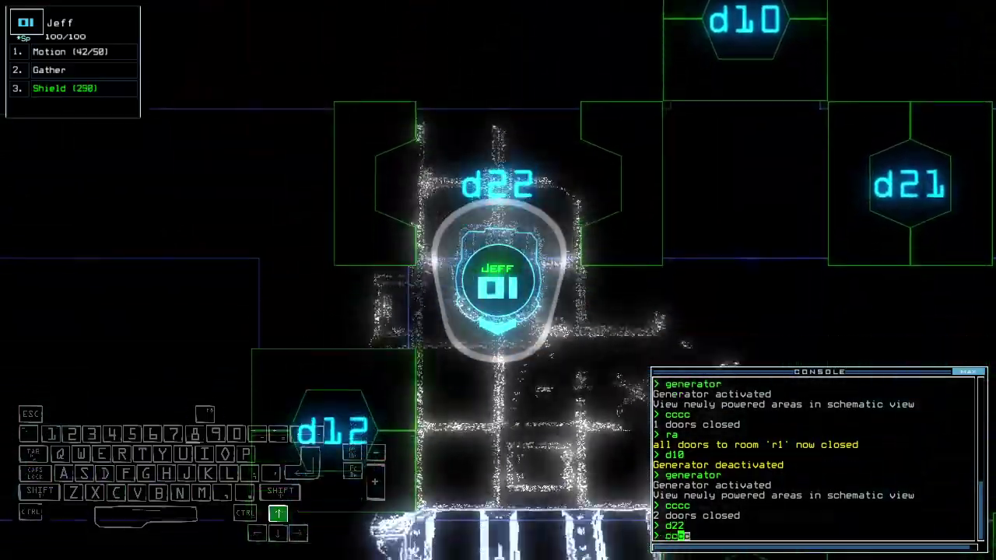
type("cccc")
key("Return")
Open door d21 and drive drone 1 through
key("space")
key("Right")
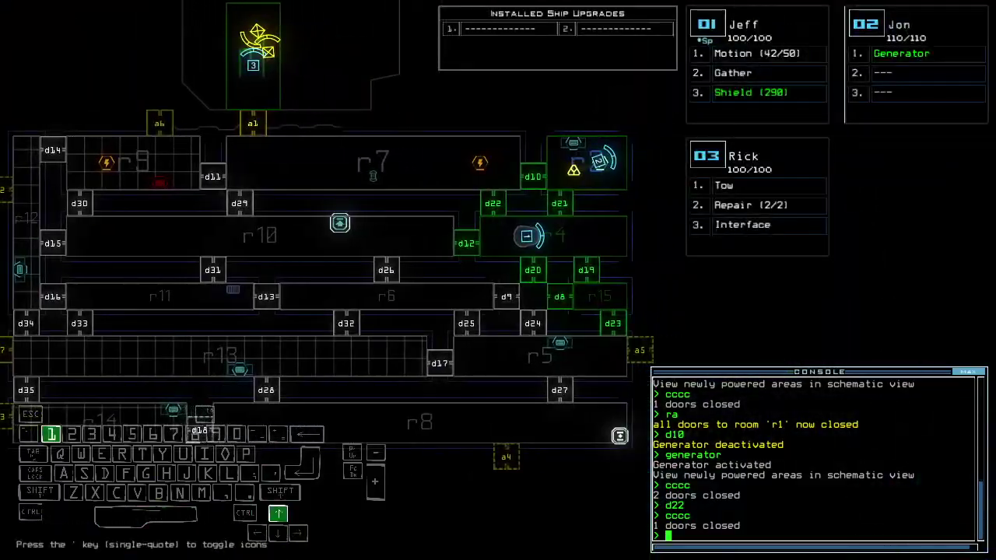
key("space")
type("d21")
key("Return")
key("Up")
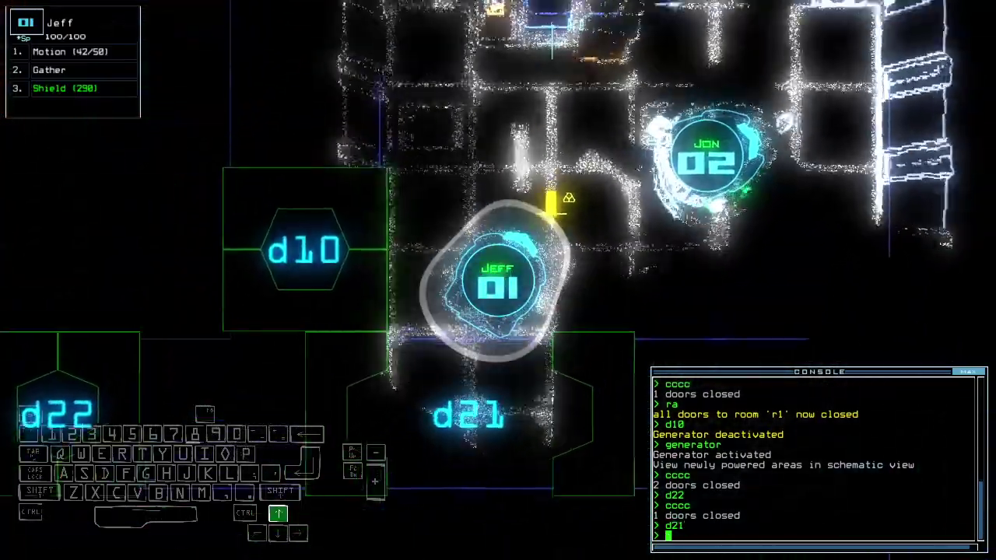
type("swap")
Leave the upgrade swap screen, gather scrap with drone 1, and close nearby doors
key("Return")
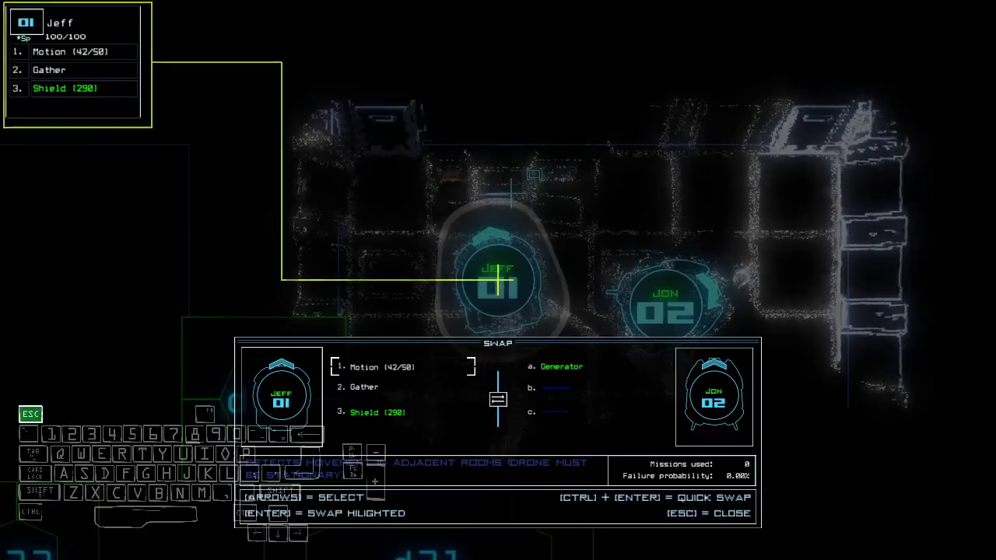
key("Escape")
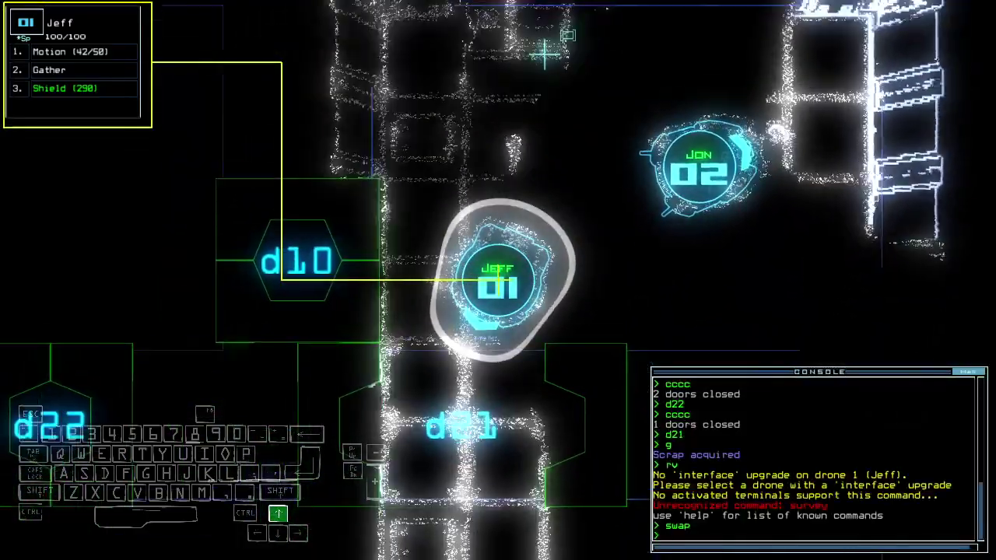
key("Up")
key("Up")
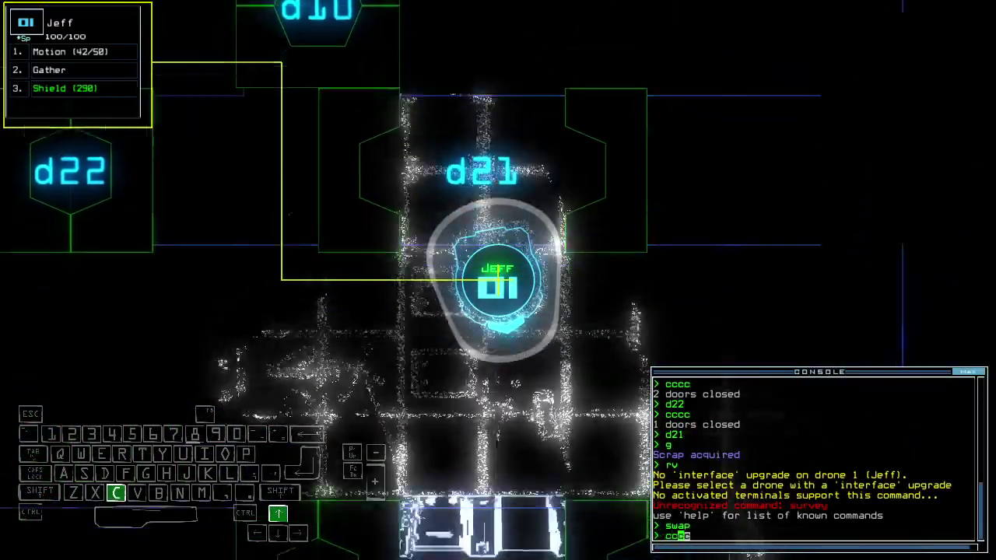
key("space")
type("cccc")
key("Return")
type("d19 d23")
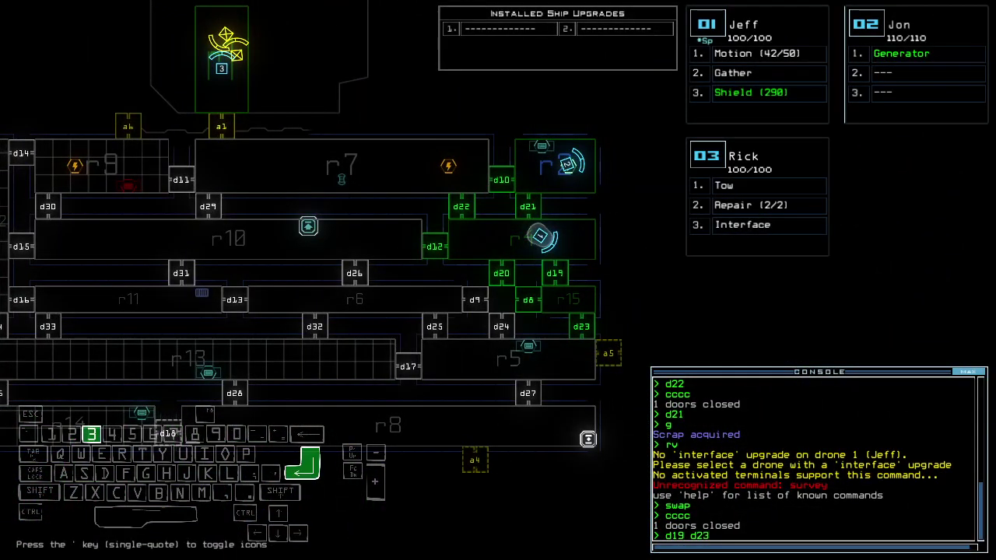
Open doors d19, d23 and d8 for drone 1, then close the surrounding doors
key("Return")
key("space")
key("Up")
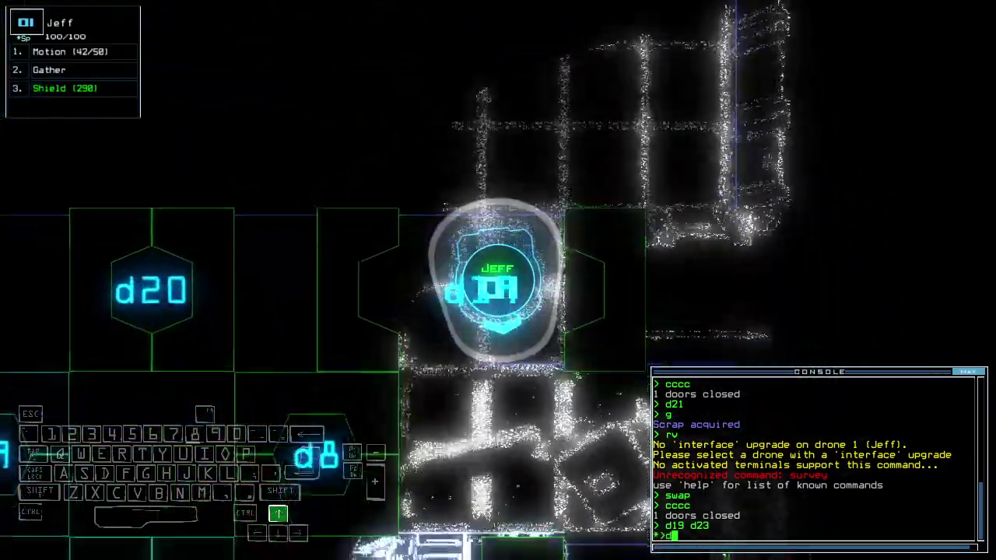
type("d8cccc")
key("Return")
key("Up")
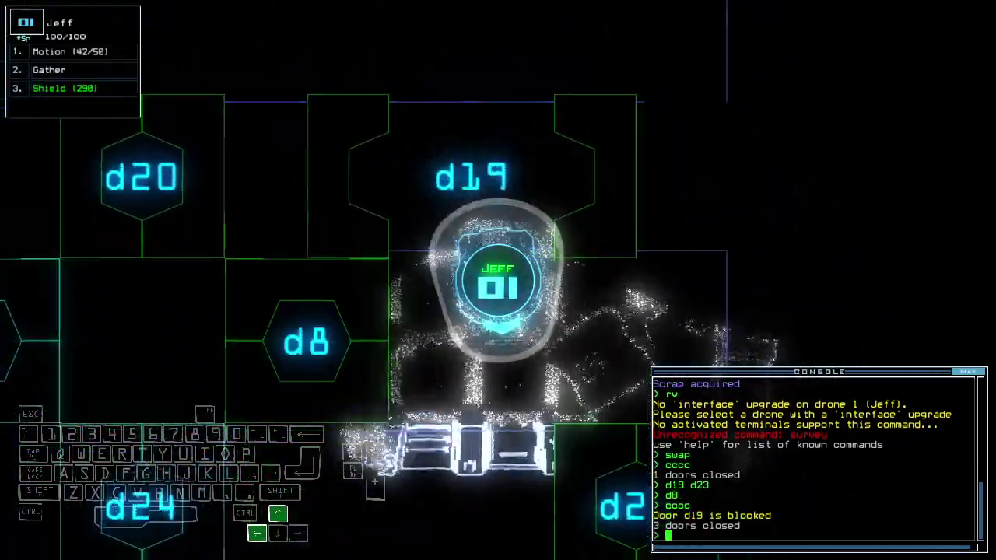
type("d23")
Reopen door d23, cycle room r1's doors, and re-dock the ship at airlock a5
key("Return")
type("arr")
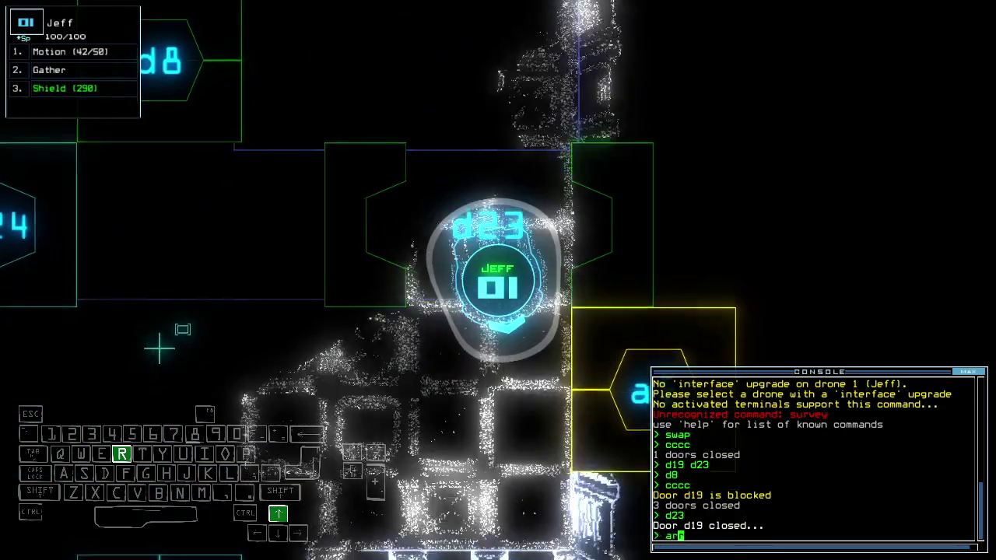
key("Return")
type("ra")
key("Return")
key("space")
type("d")
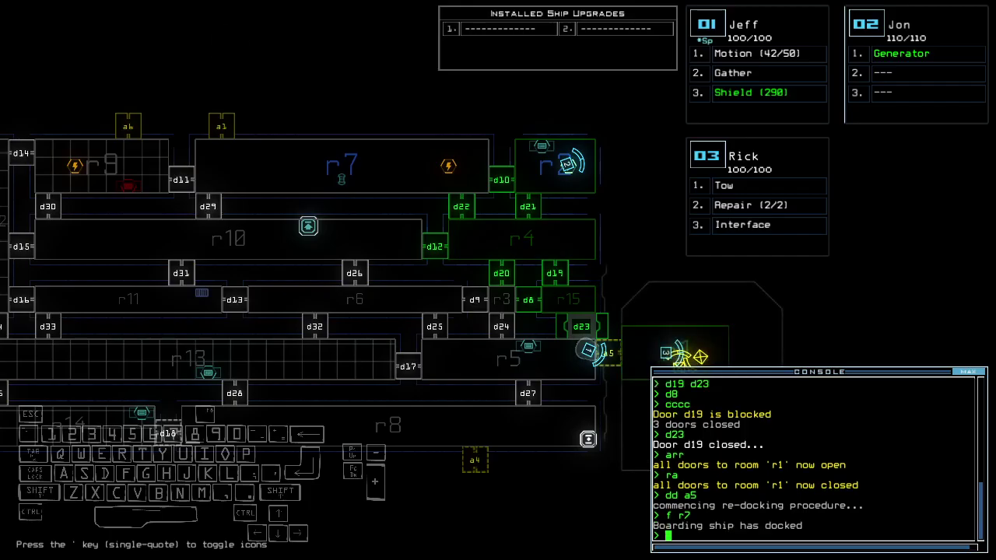
type("arr")
Open room r1's doors and swap drone 01's Motion upgrade for Interface with 'swap mo in'
key("Return")
key("space")
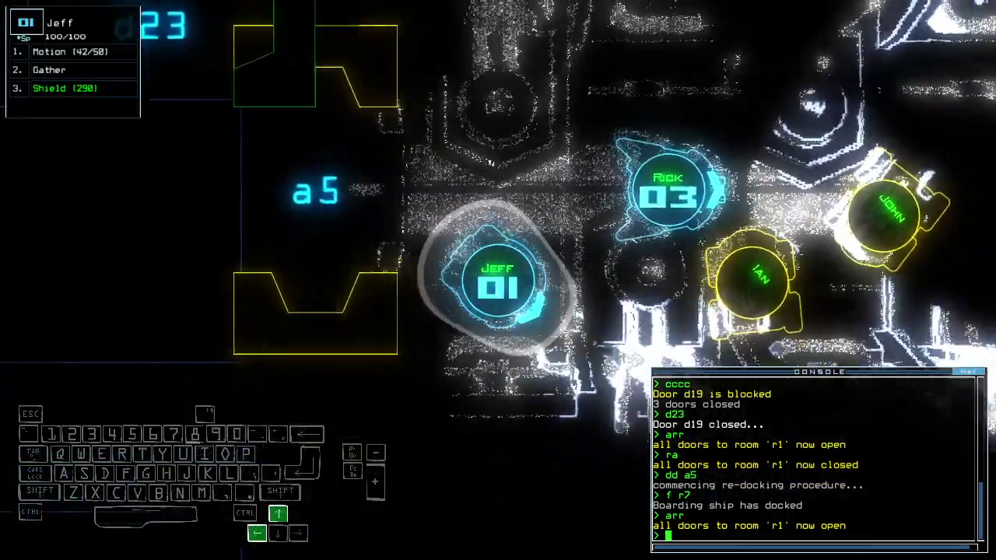
key("space")
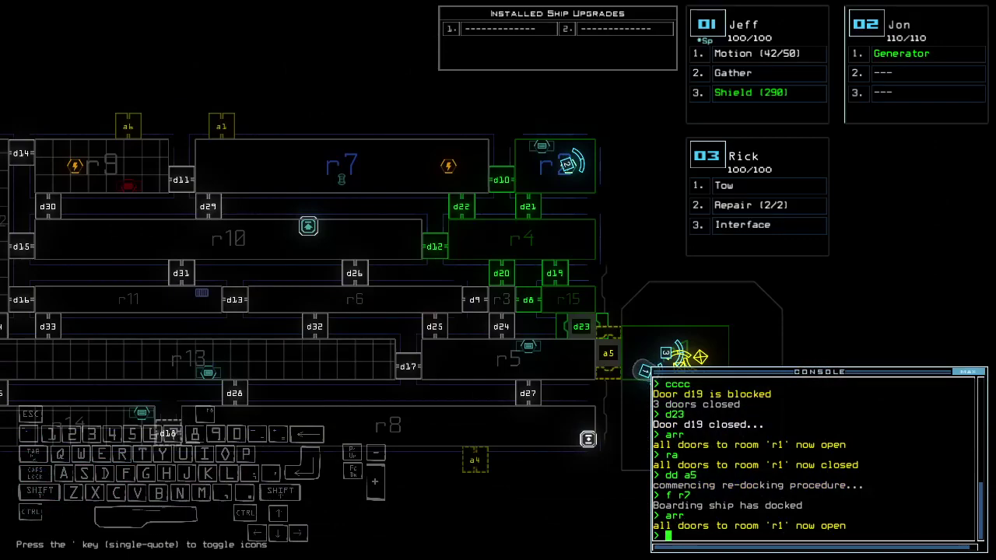
key("space")
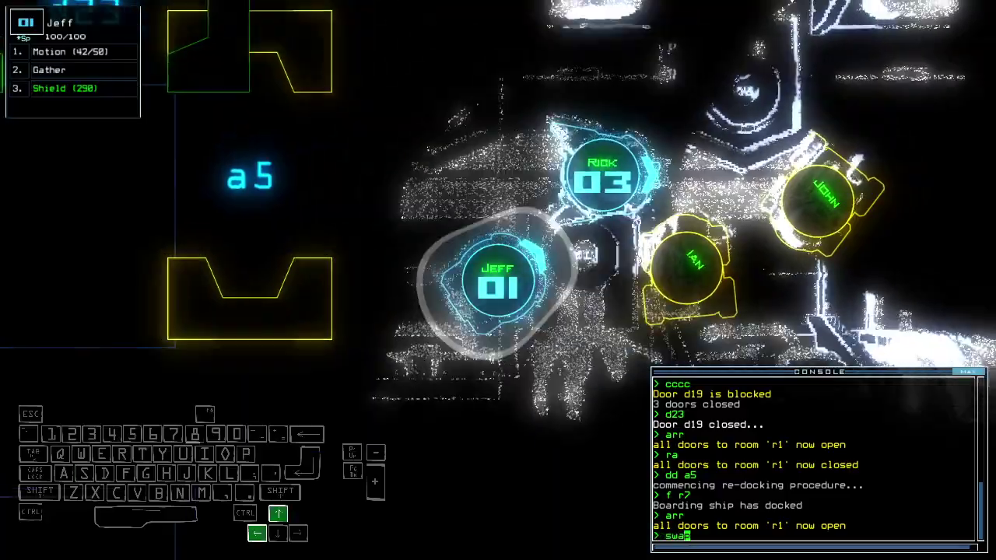
type("swa")
type("p")
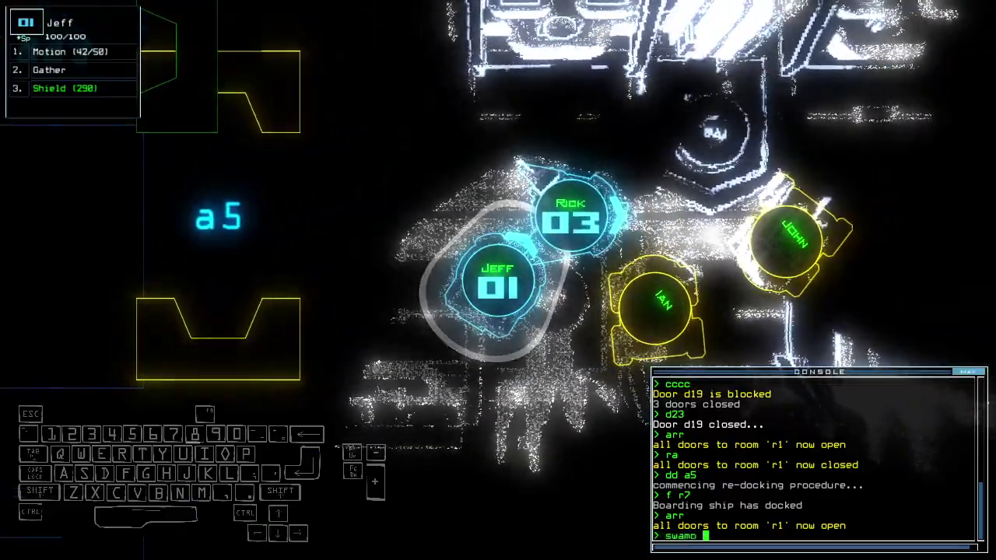
key("BackSpace")
key("space")
type("p mo in")
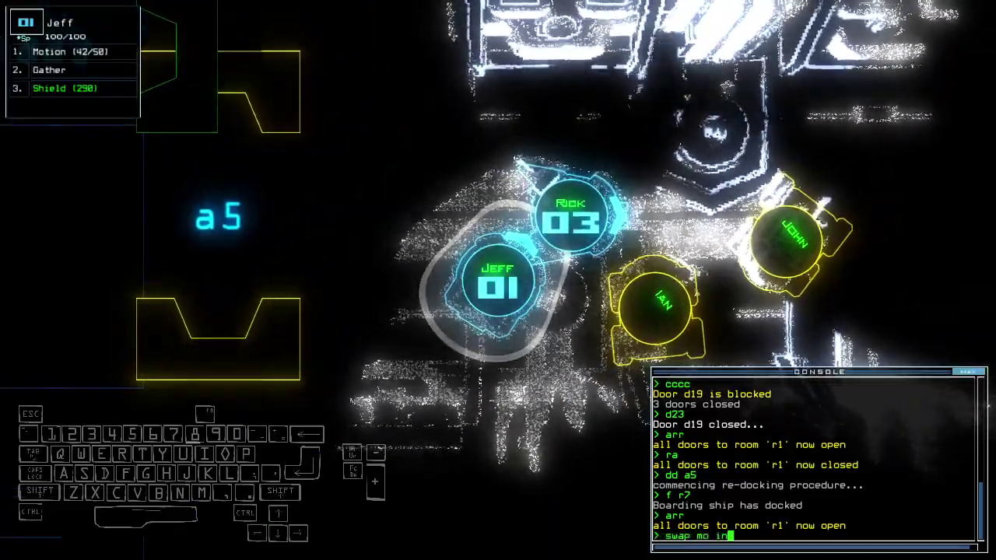
key("Return")
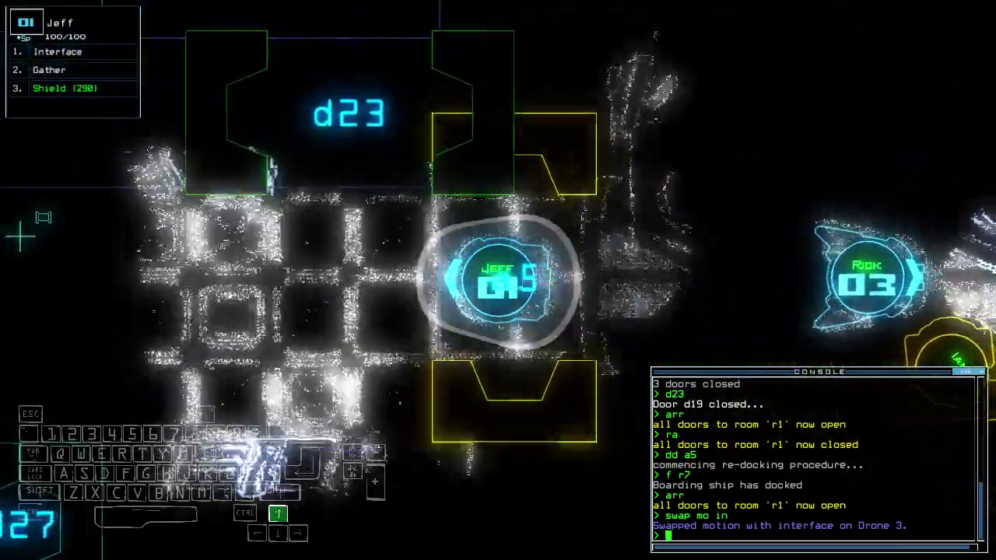
type("ra")
Close room r1's doors and send Jeff through d19 to d21, closing doors around it
key("Return")
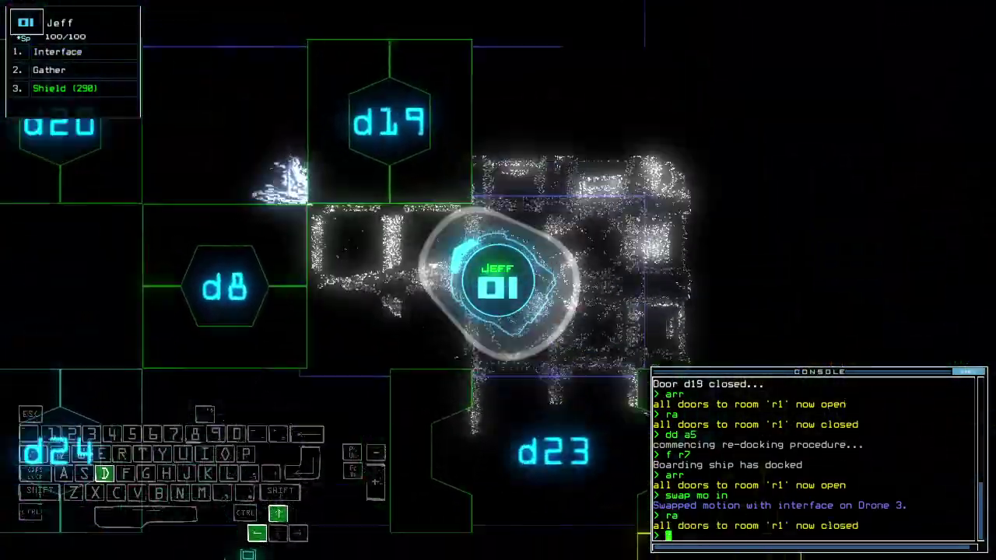
type("d19")
key("Return")
type("d21")
key("Return")
type("cccc")
key("Return")
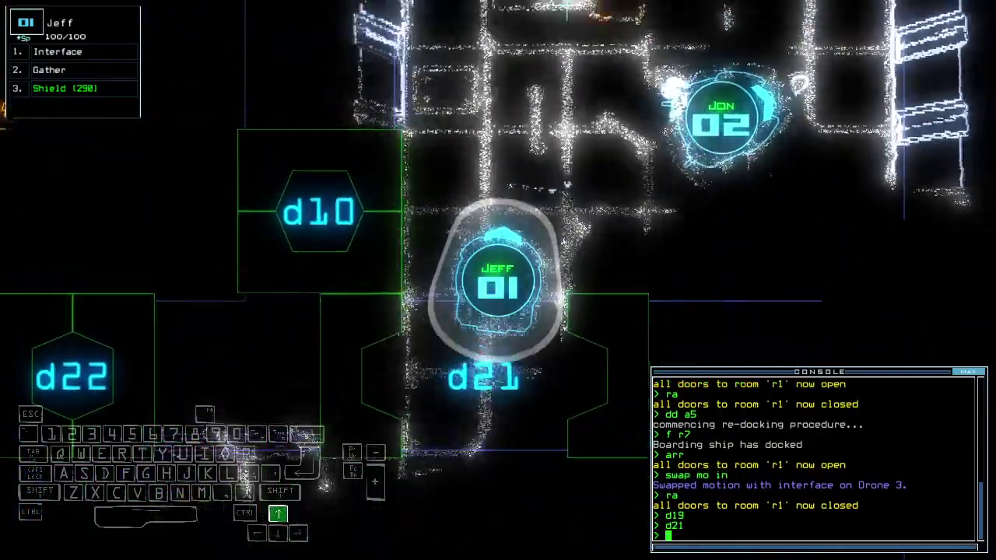
type("rv")
Scan rooms r2, r4 and r15 with the interface, finding no new items
key("Return")
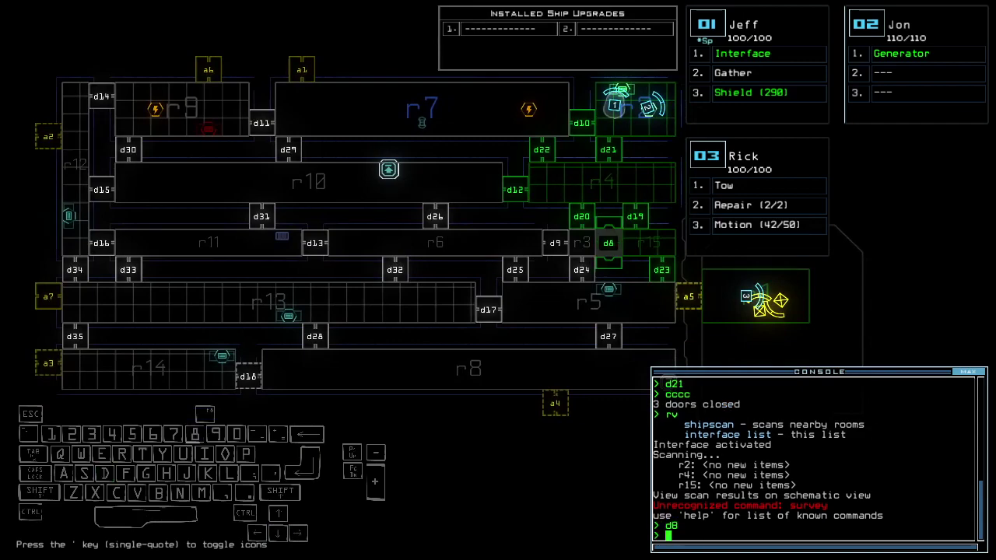
key("space")
type("d21")
key("Return")
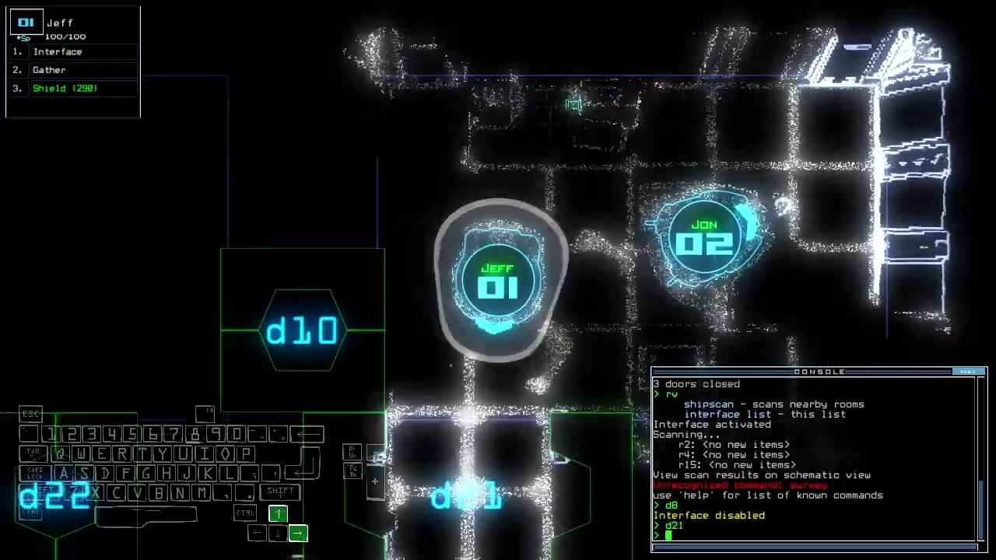
Move Jeff via doors d21 and d19 to d20, closing doors along the way
key("Up")
key("Return")
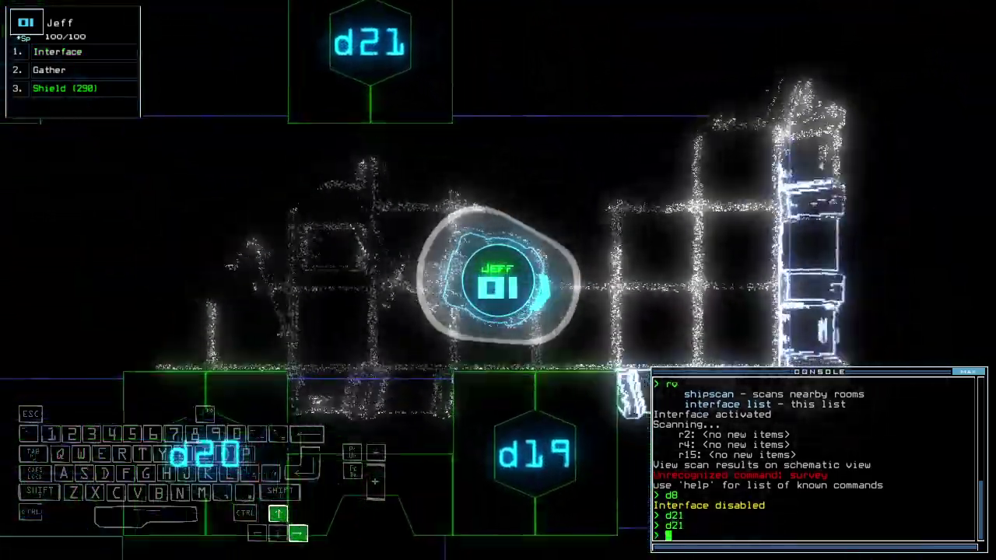
type("d19")
key("Return")
type("cccc")
key("Return")
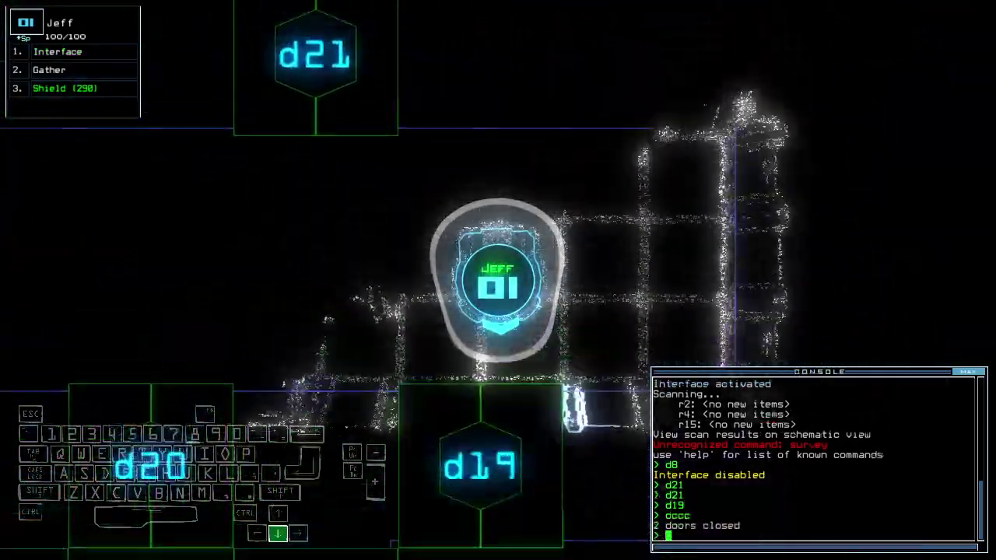
type("d20")
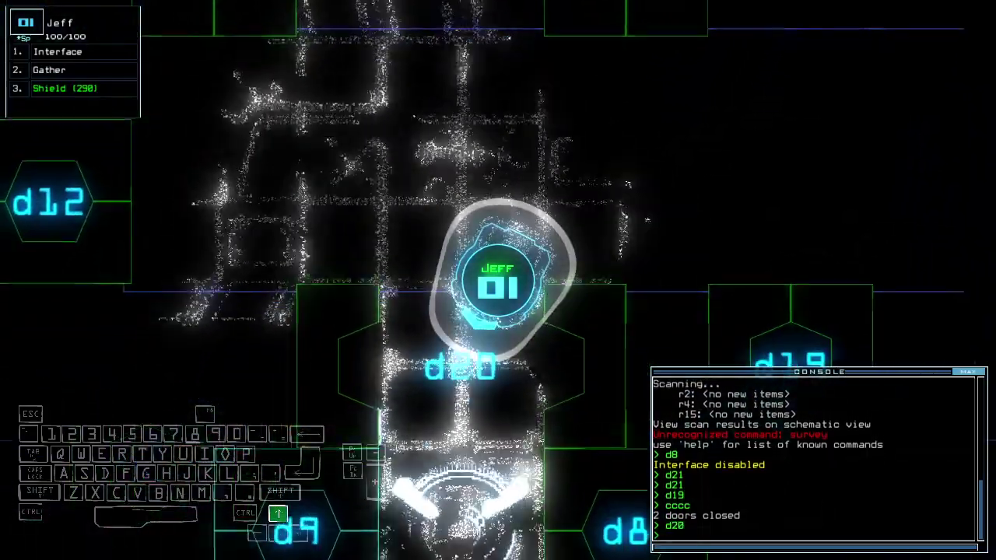
key("Return")
key("space")
Open door d21 and send drone 02 to room r2 with its generator running
key("Up")
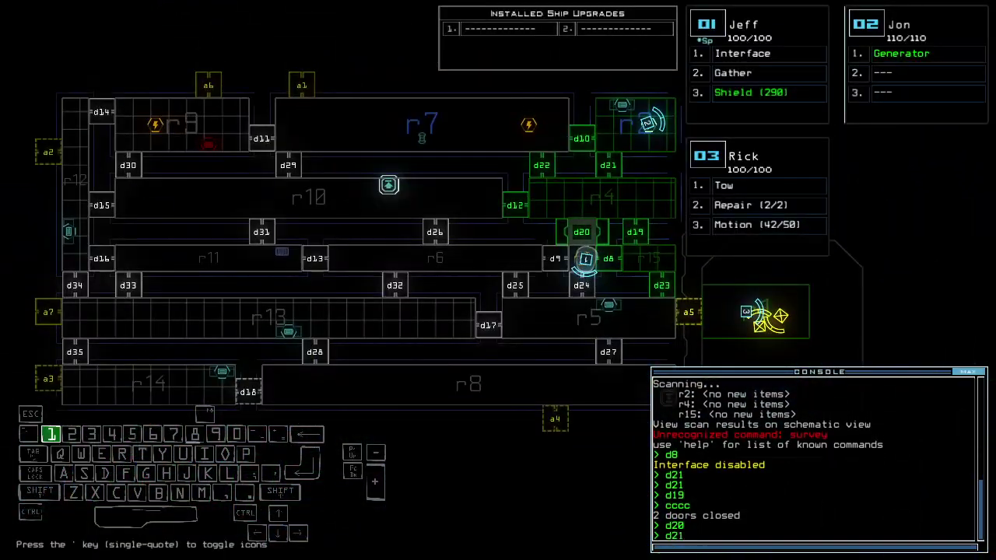
key("Return")
key("2")
key("Up")
type("f r2")
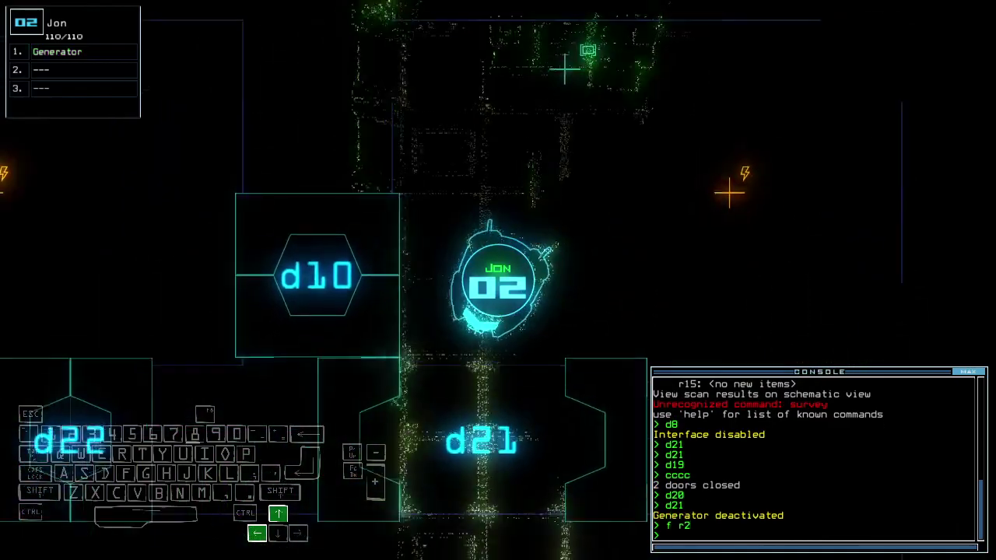
key("Up")
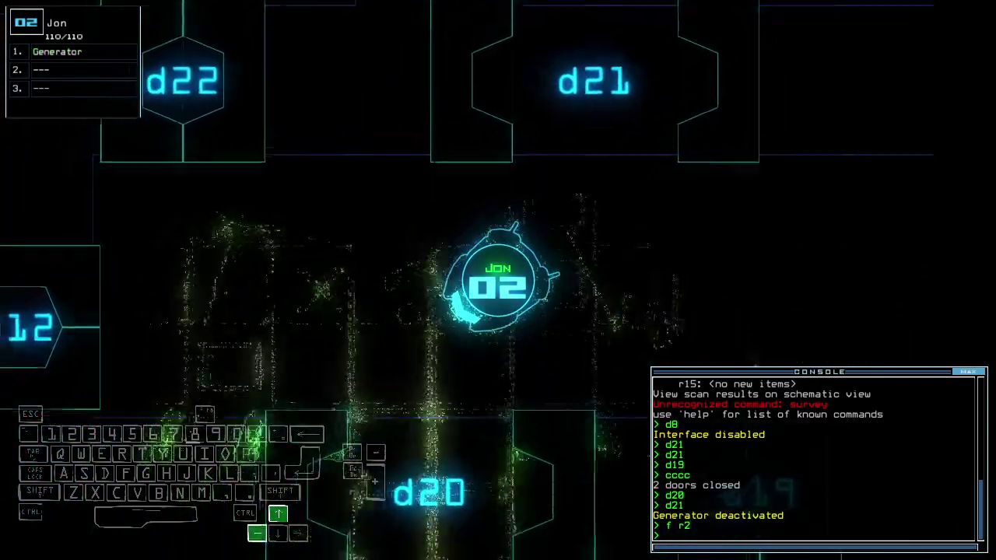
key("Up")
type("generator")
key("Return")
key("Escape")
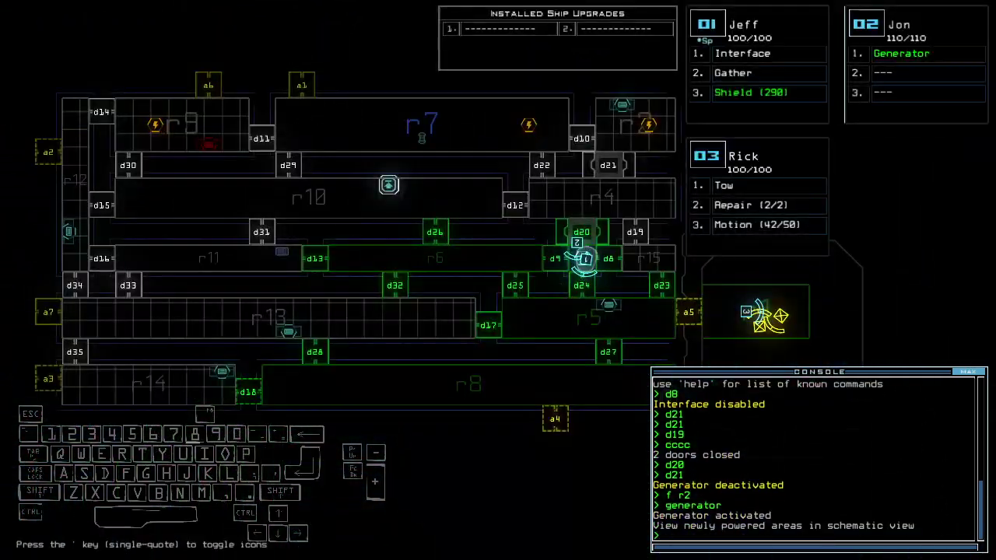
Send drone 01 to door d24, scan nearby rooms, and gather scrap
key("Return")
key("1")
key("Down")
type("rv")
key("Return")
key("Escape")
key("1")
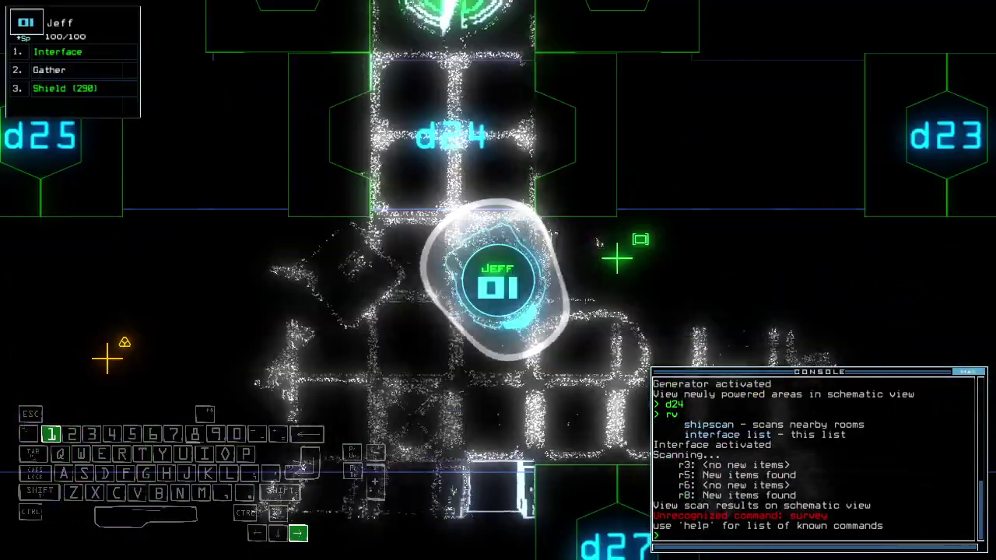
key("Up")
type("g")
key("Return")
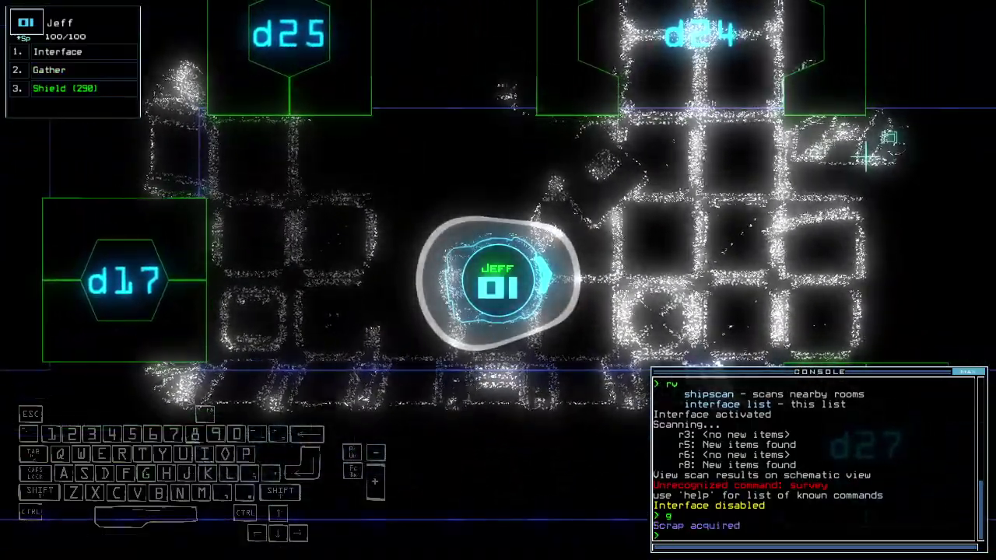
Re-dock the ship at airlock a1 and gather more scrap with drone 01, closing doors
key("space")
key("1")
key("Up")
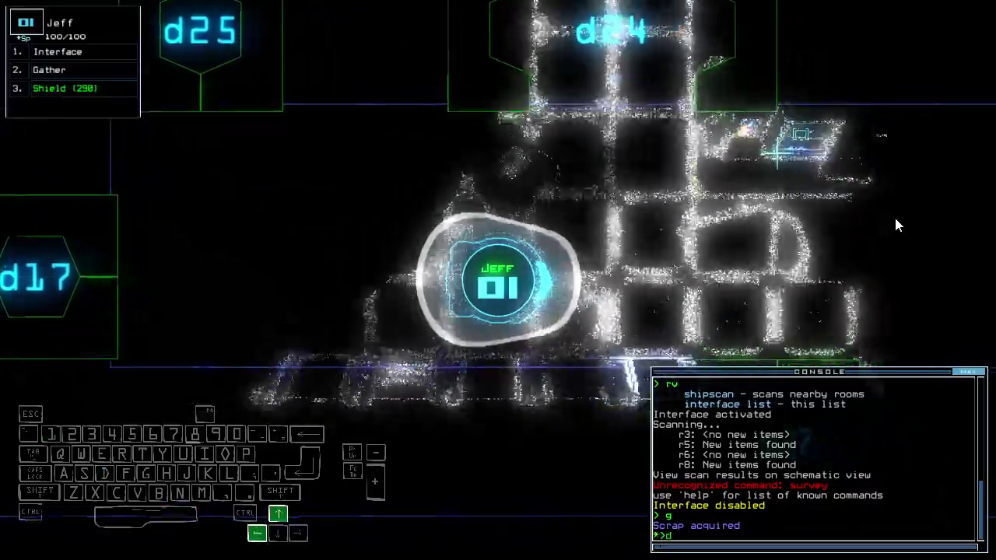
type("d27")
key("Return")
type("dd a1")
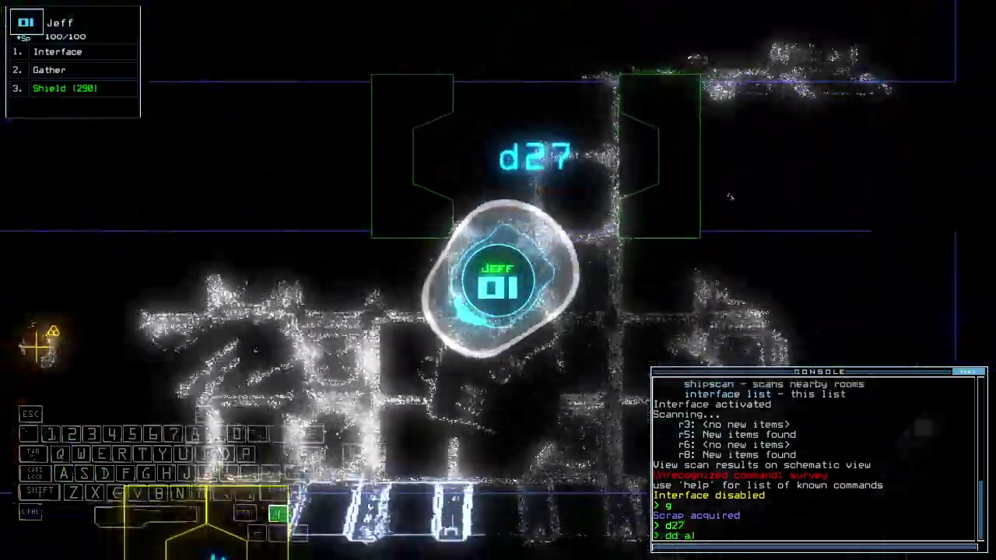
key("Return")
type("g")
key("Return")
key("space")
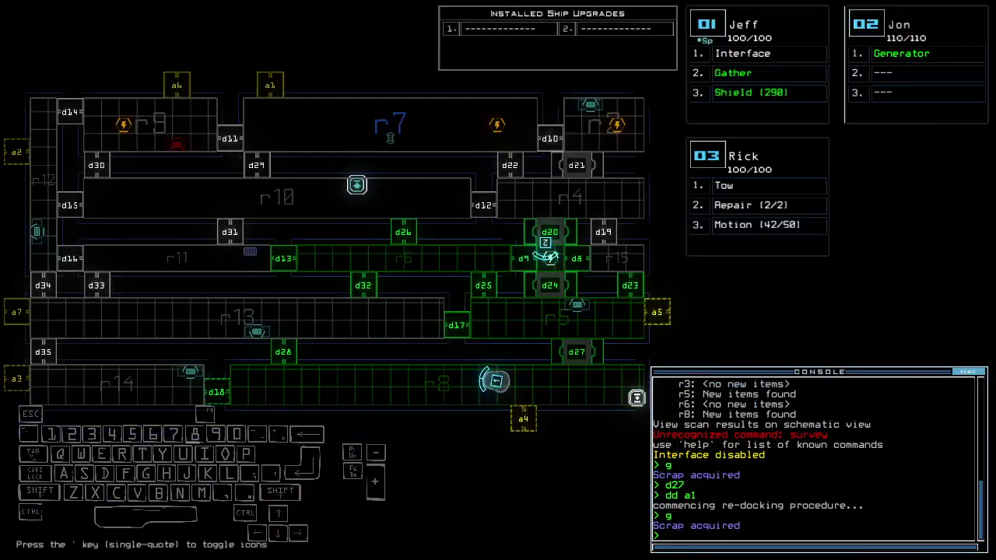
key("space")
key("Down")
type("cccc")
key("Return")
Drive drone 01 through doors d27, d25 and d32, closing doors after each
key("space")
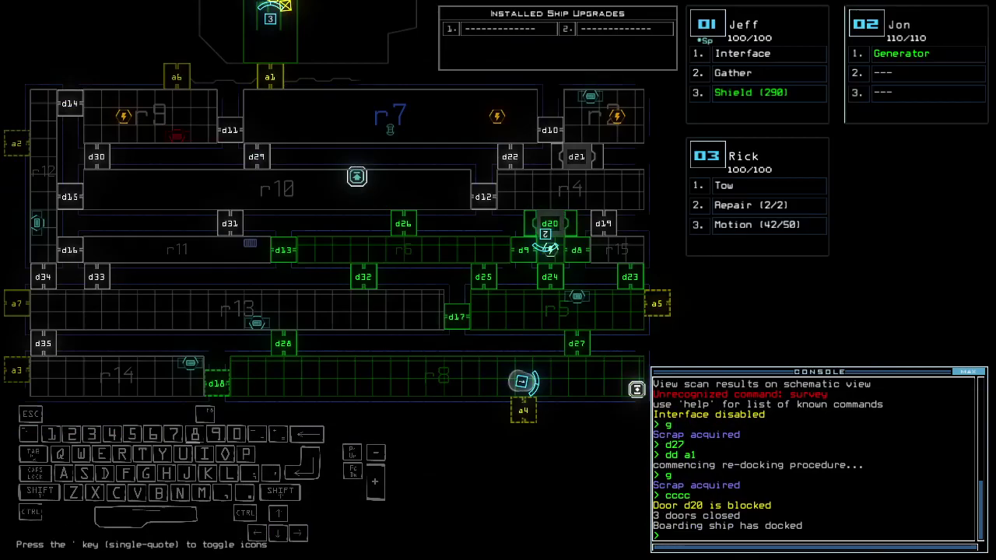
key("space")
type("d27")
key("Return")
key("Up")
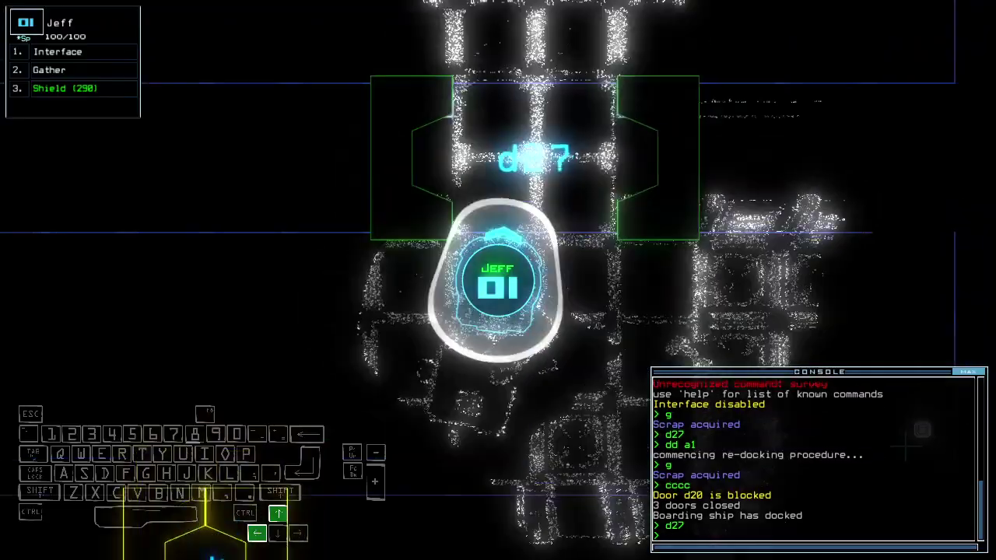
type("cccc")
key("Return")
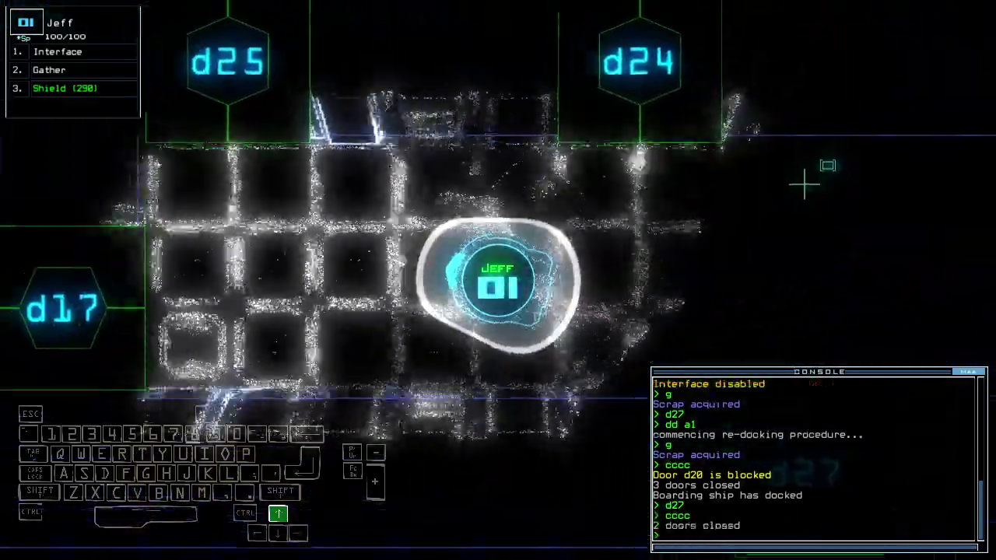
type("d25")
key("Return")
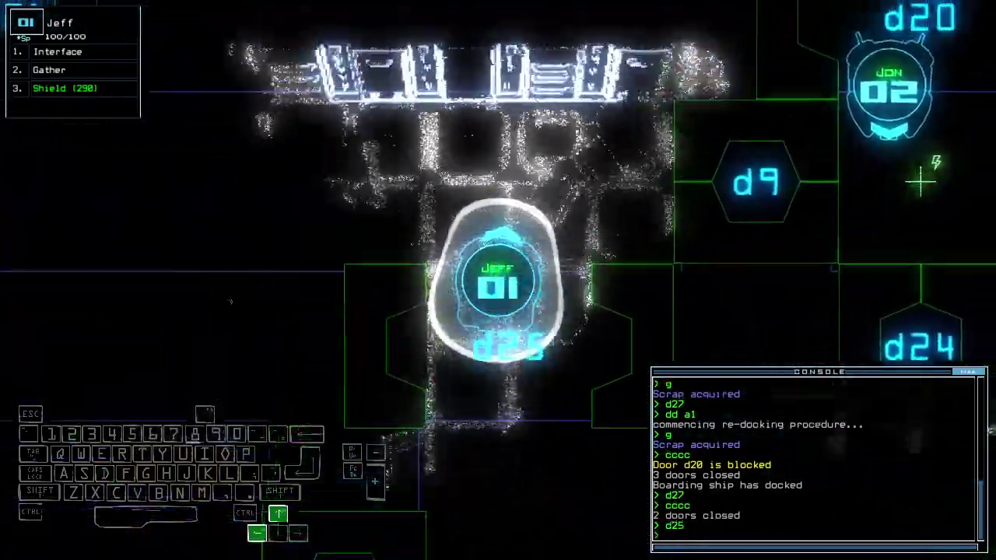
type("cccc")
key("Return")
type("d32")
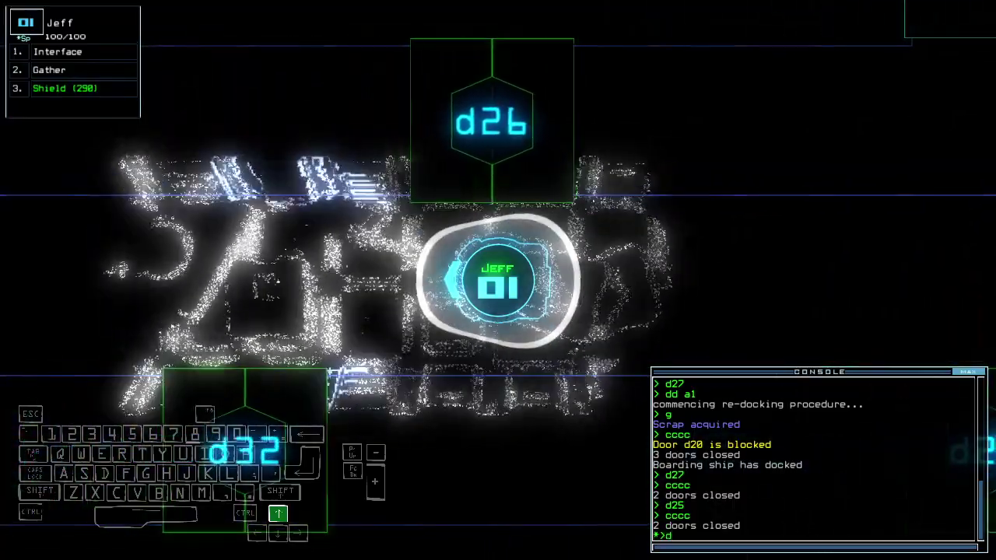
key("Return")
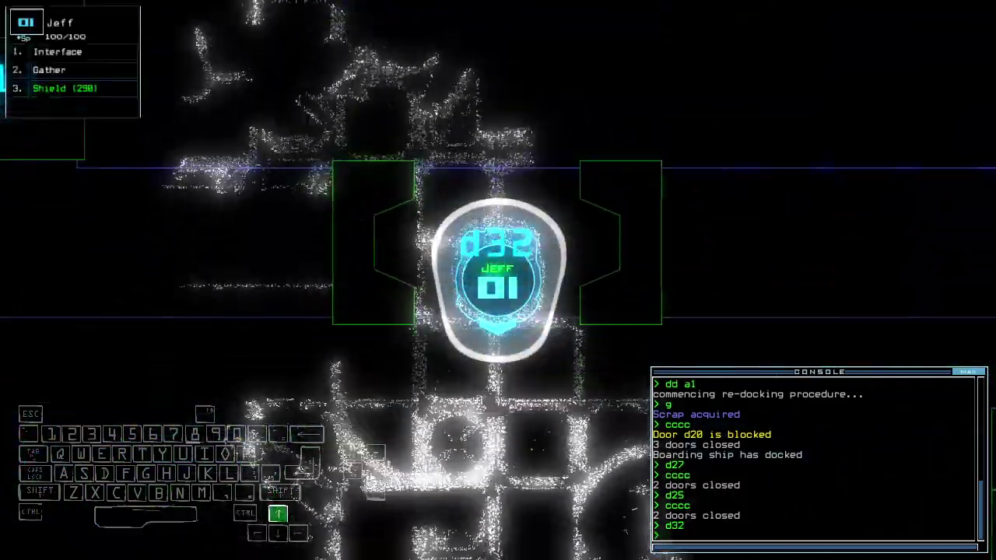
type("cccc")
key("Return")
key("Tab")
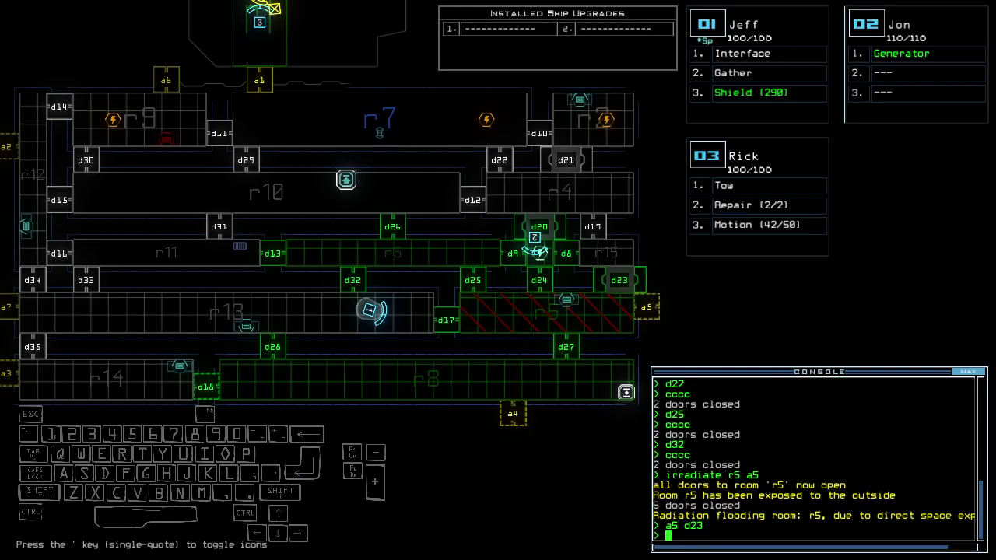
type("3")
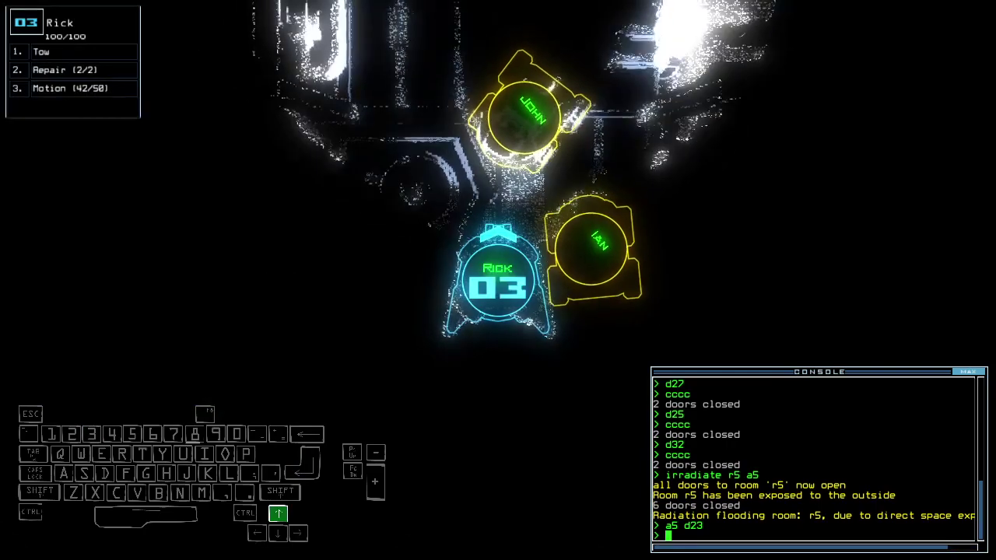
type("repair 5")
Move drone 03 beside the captured drones and retry 'repair 5', which goes unprocessed
key("Return")
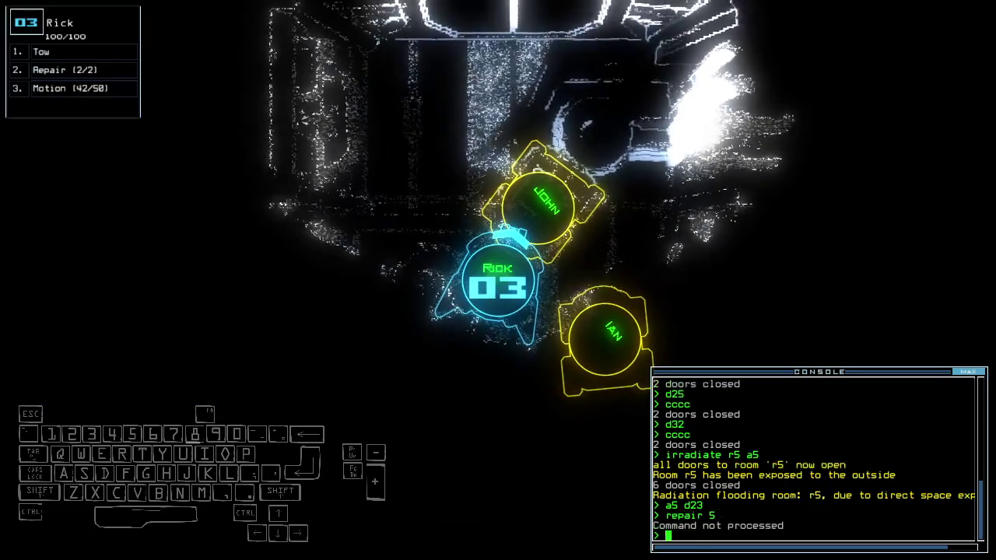
key("Up")
key("Right")
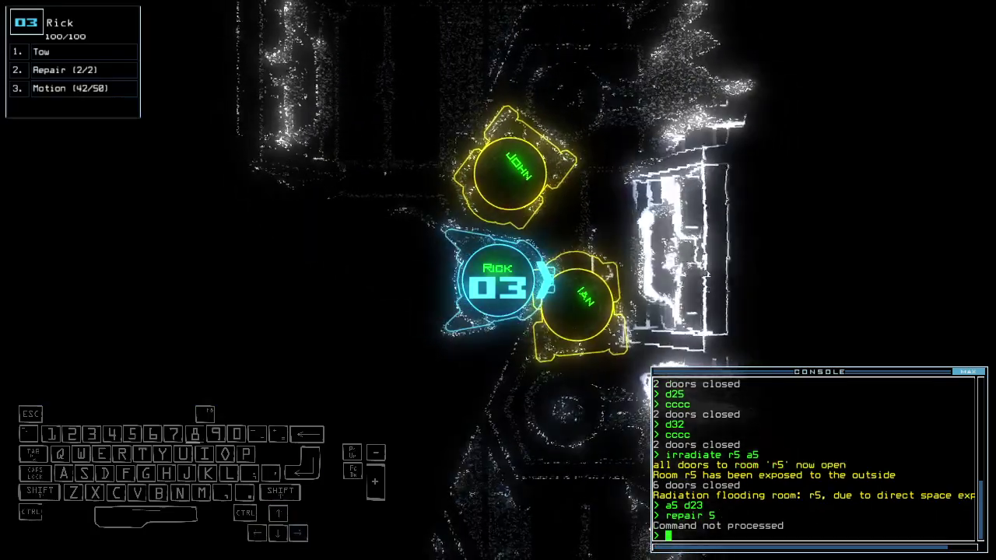
type("5")
key("Return")
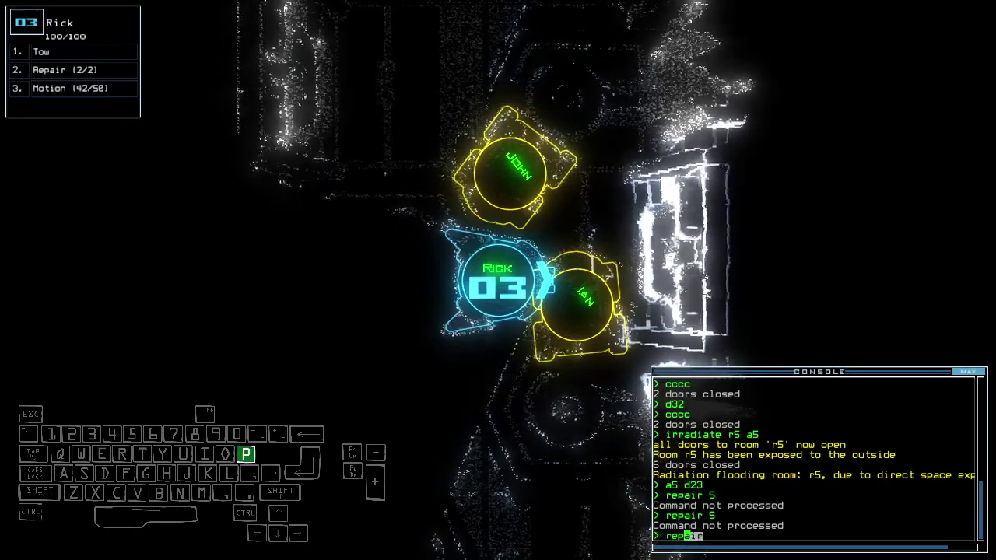
key("Return")
type("cc")
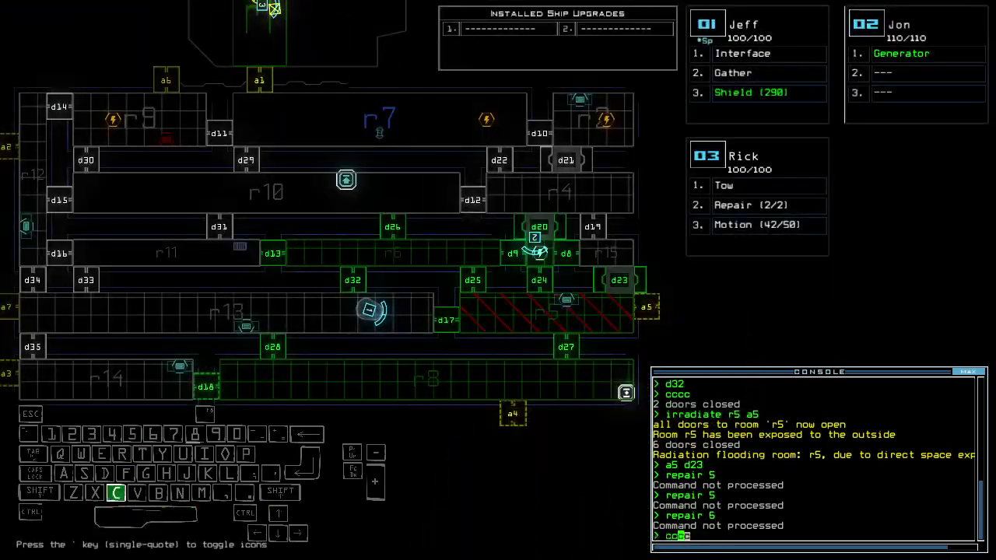
type("1d17")
Open door d17, back Jeff away and close doors, checking the map and Jon's camera
key("Return")
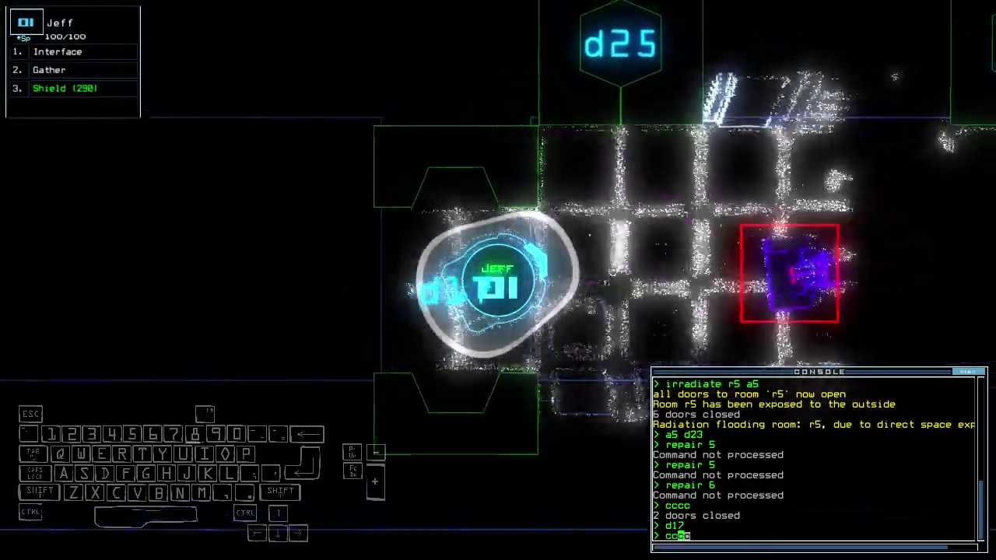
key("Down")
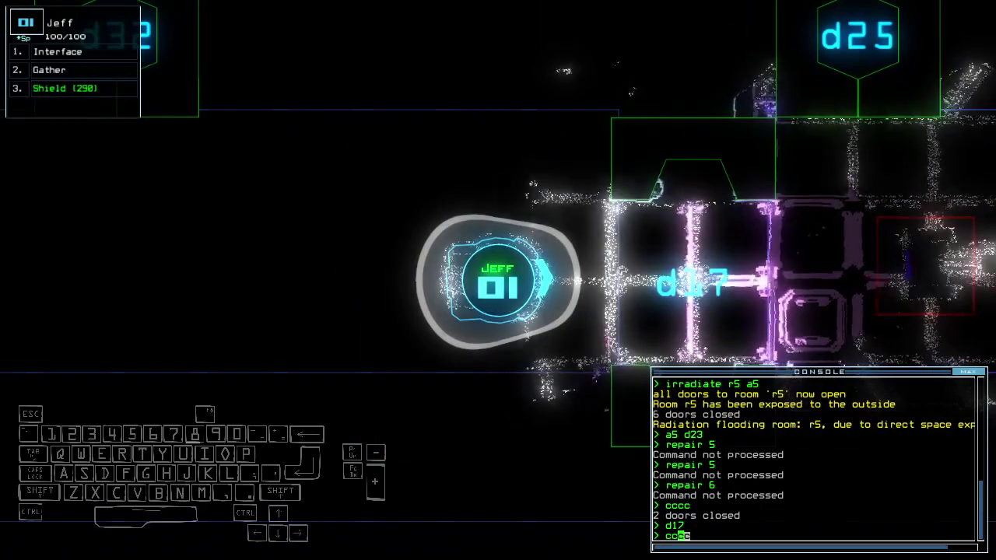
key("Return")
key("Up")
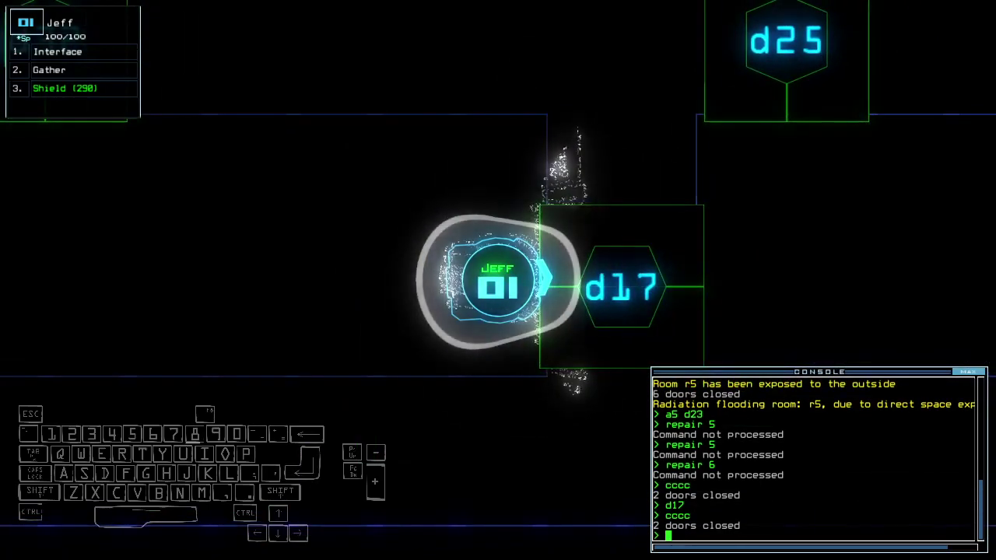
key("Tab")
key("2")
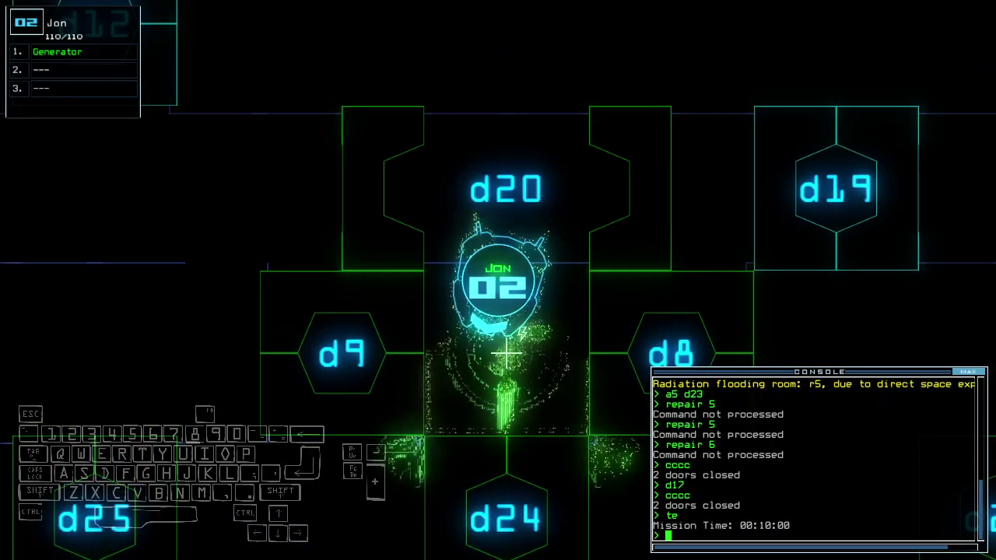
key("1")
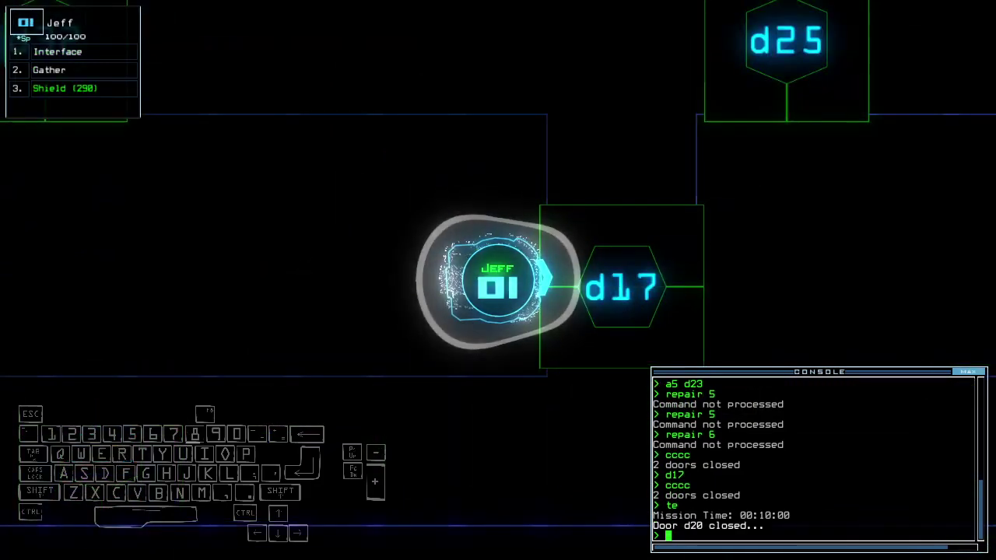
key("Tab")
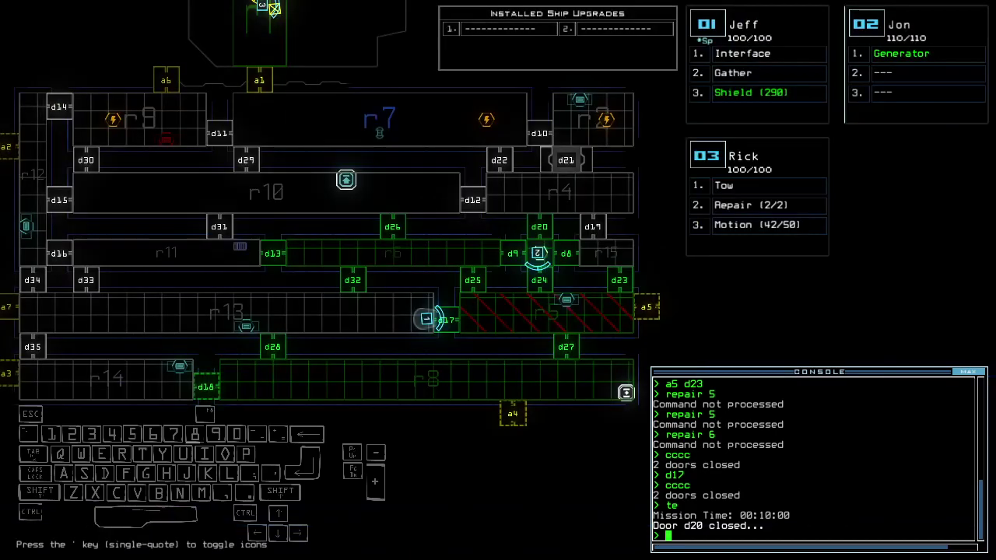
Drive Jeff through doors d32 and d25, closing each behind it
key("Tab")
type("d3")
key("Up")
type("2")
key("Return")
type("cccc")
key("Return")
type("d25")
key("Return")
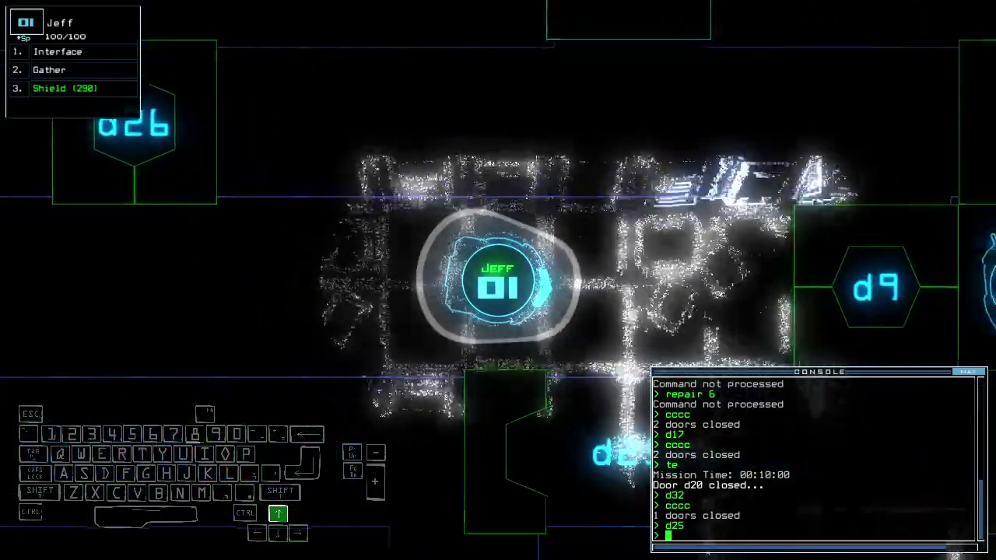
type("cccc")
key("Return")
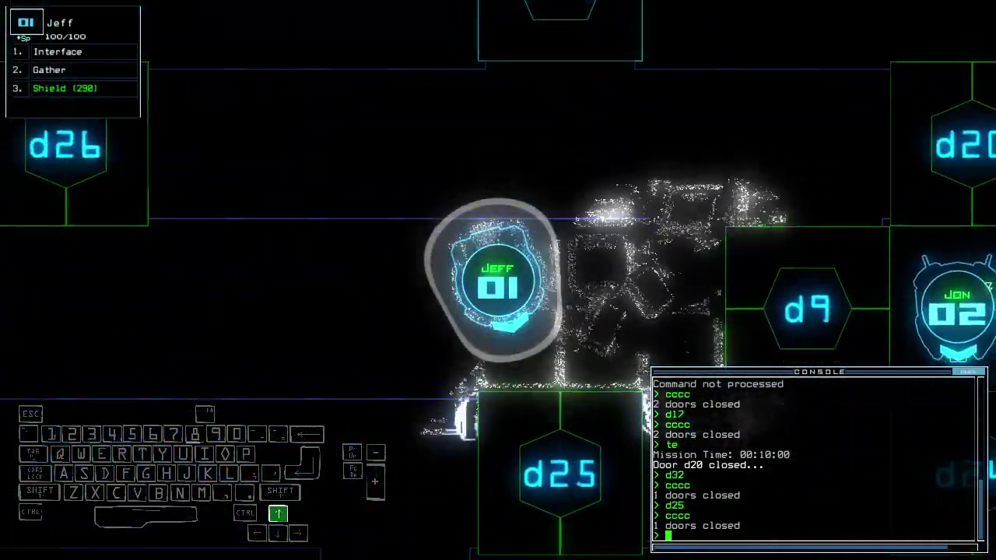
scroll(498, 280, "down", 3)
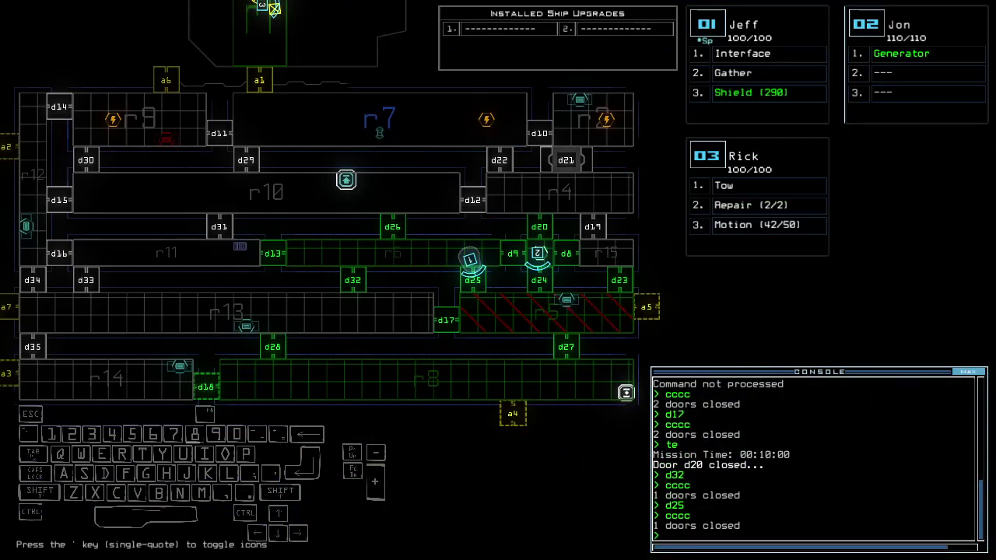
scroll(498, 280, "up", 3)
Drive Jeff back through doors d32 and d17, closing each behind it
key("Up")
key("Up")
key("Up")
type("d")
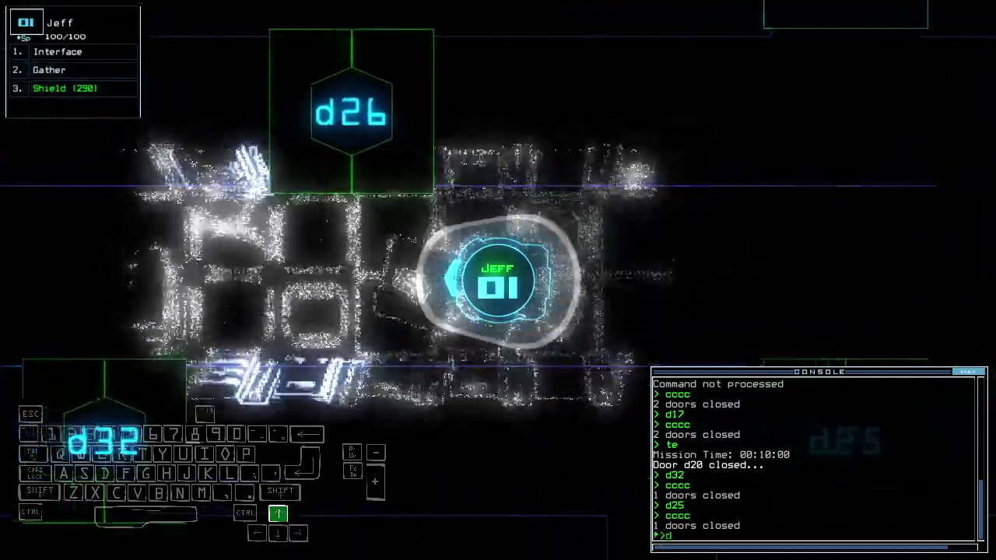
type("32")
key("Return")
key("Up")
key("Up")
key("Up")
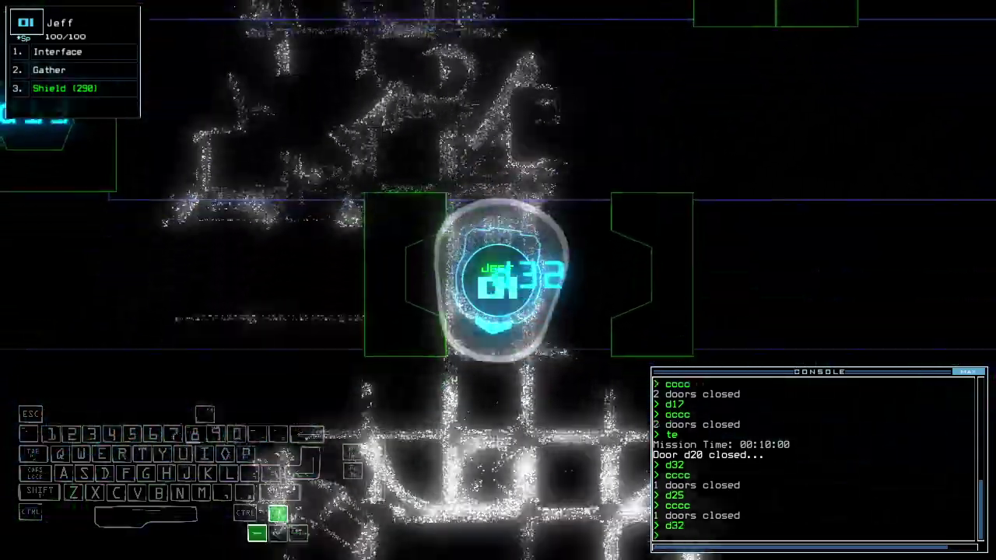
key("Up")
key("Up")
key("Right")
key("Right")
type("d17")
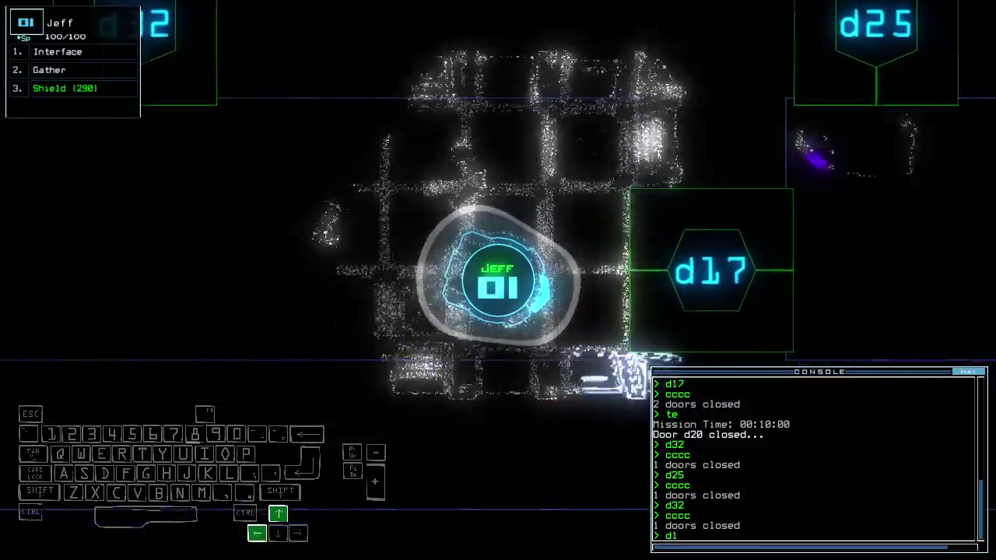
key("Return")
key("Up")
key("Up")
Gather scrap with Jeff, then exit through d17 and close the door behind it
key("Left")
key("Left")
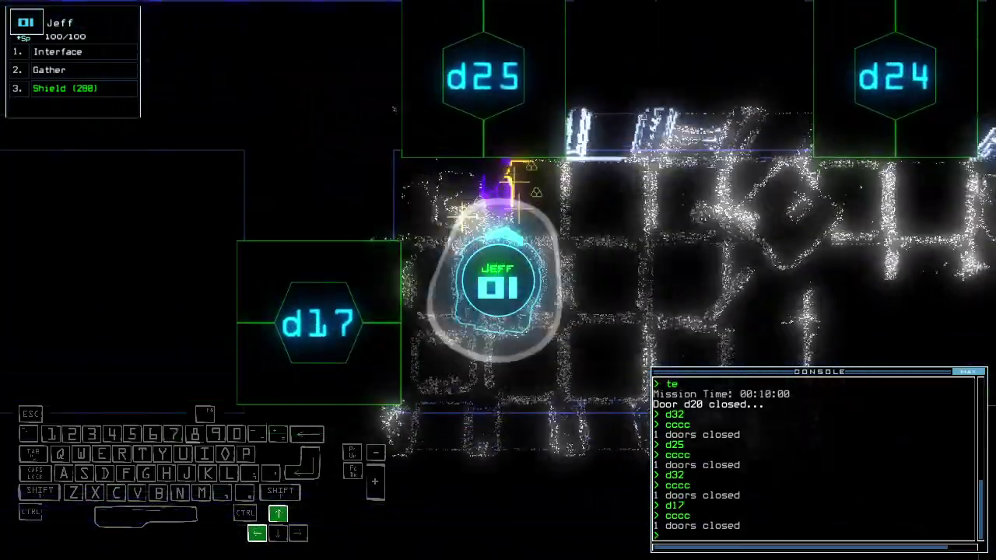
type("g")
key("Return")
type("d")
type("18")
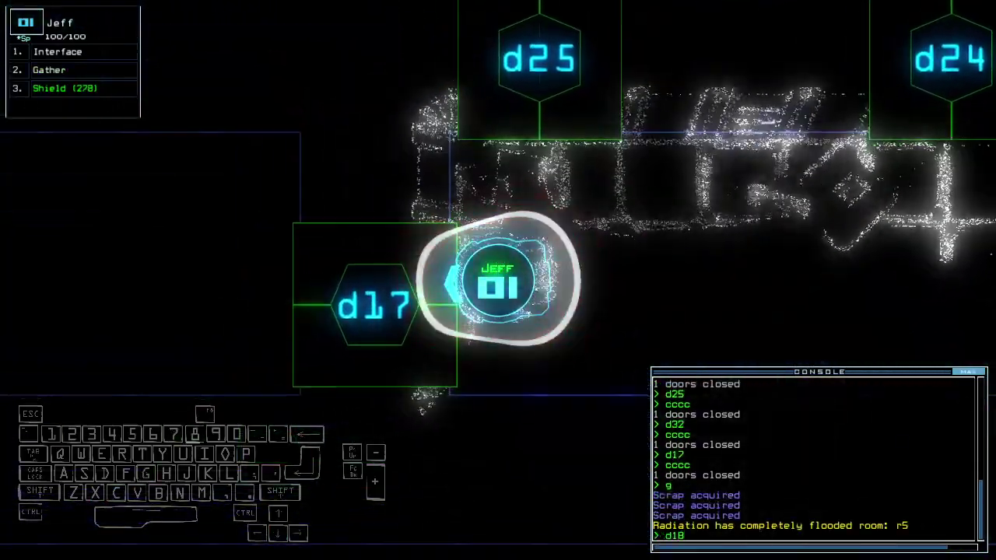
key("BackSpace")
type("7")
key("Return")
key("space")
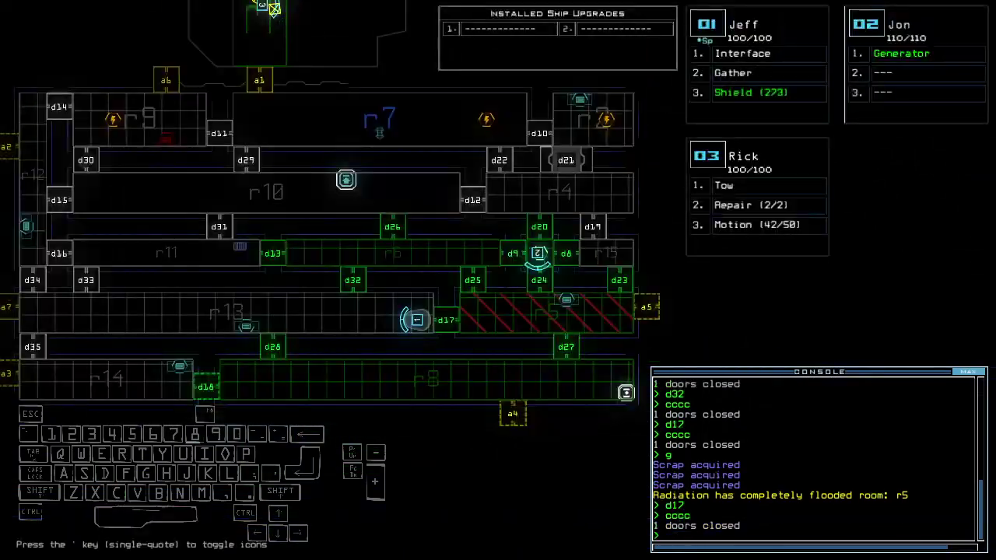
Send drone Jon navigating toward the ship by way of room r8
key("Left")
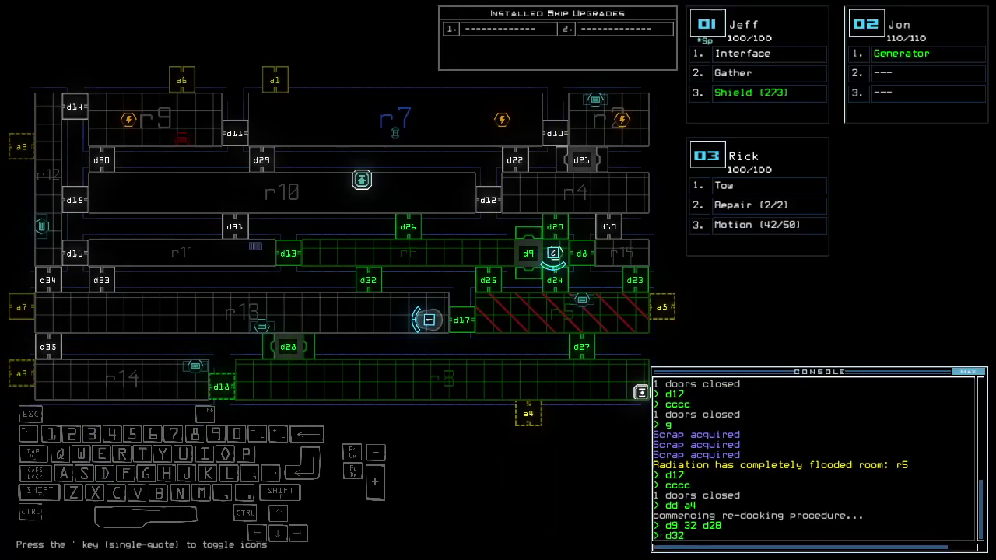
key("space")
type("navigate 2")
key("Return")
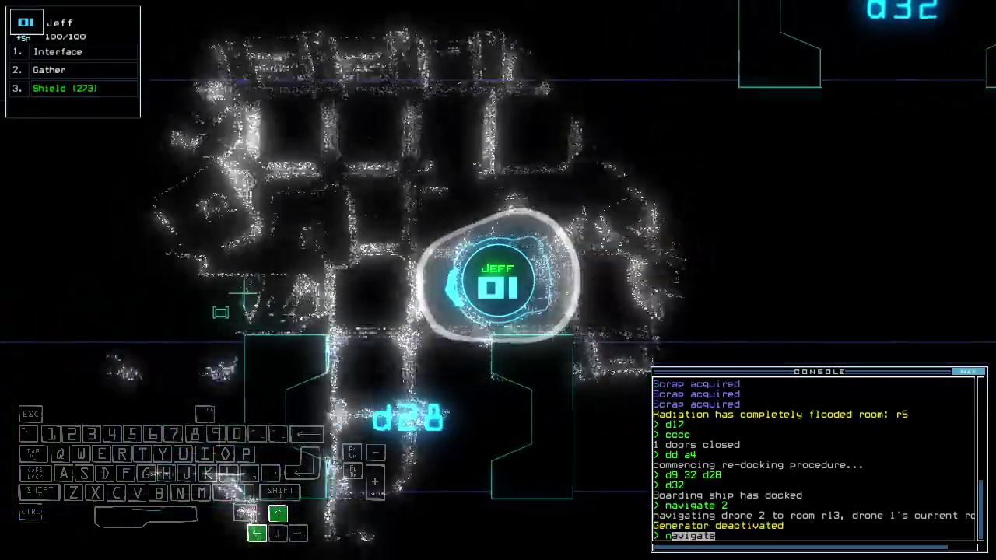
type("navigate 2")
key("Return")
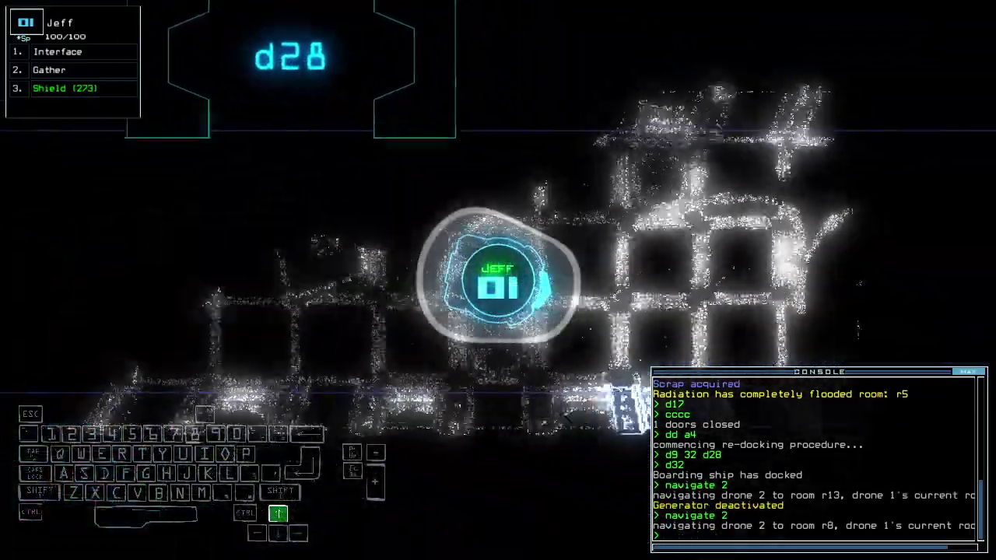
type("arr")
Open room r1's doors, send Jon back to r1, and drive Jeff aboard through airlock a4
key("Return")
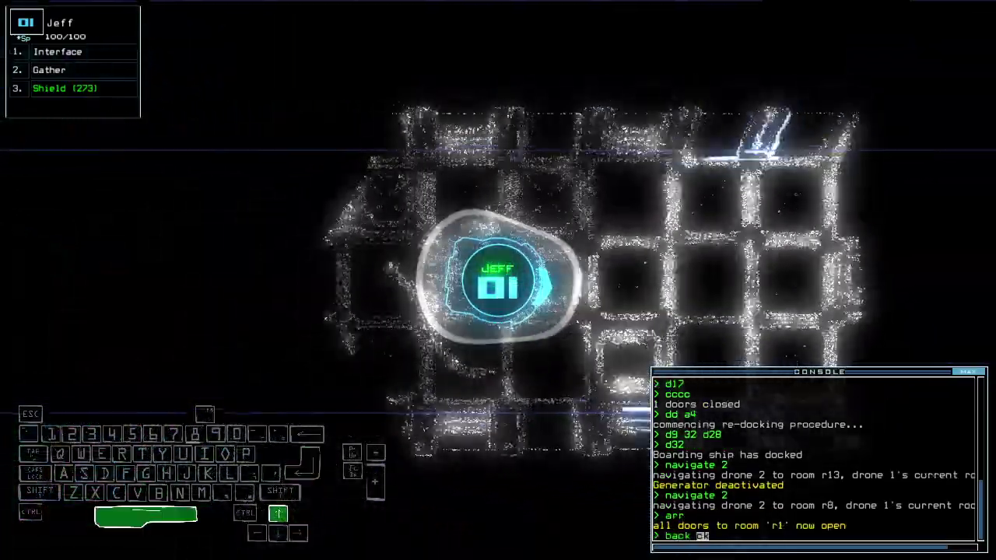
type("back 2")
key("Return")
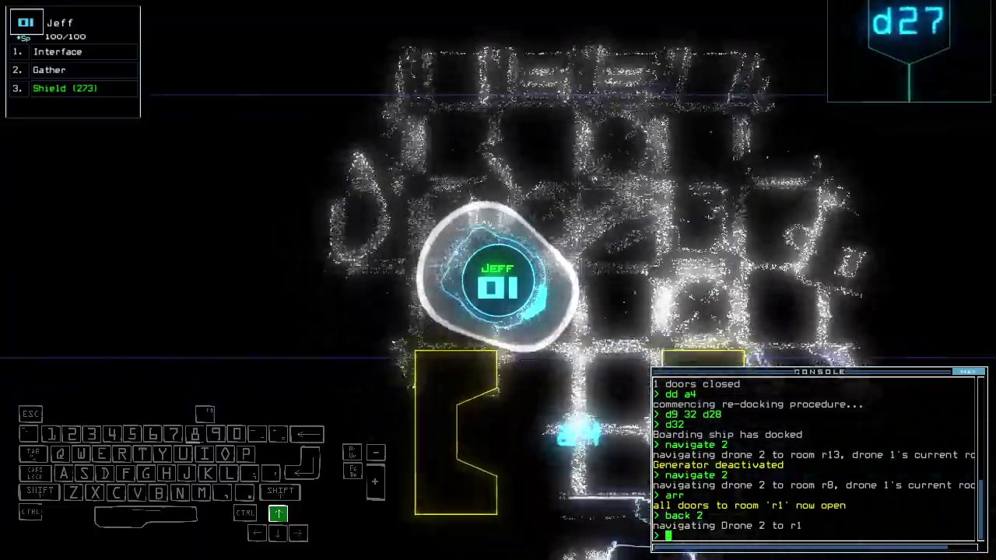
key("Up")
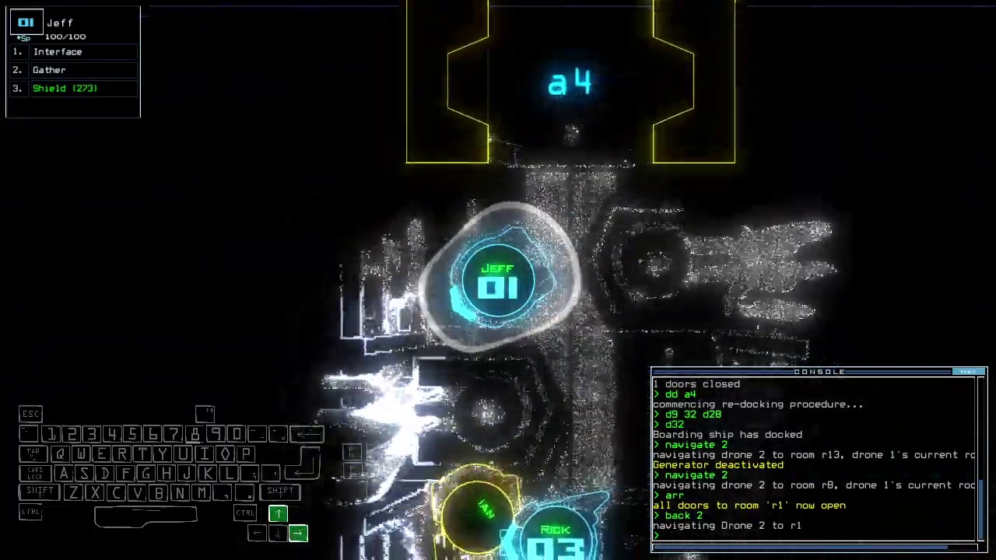
key("Tab")
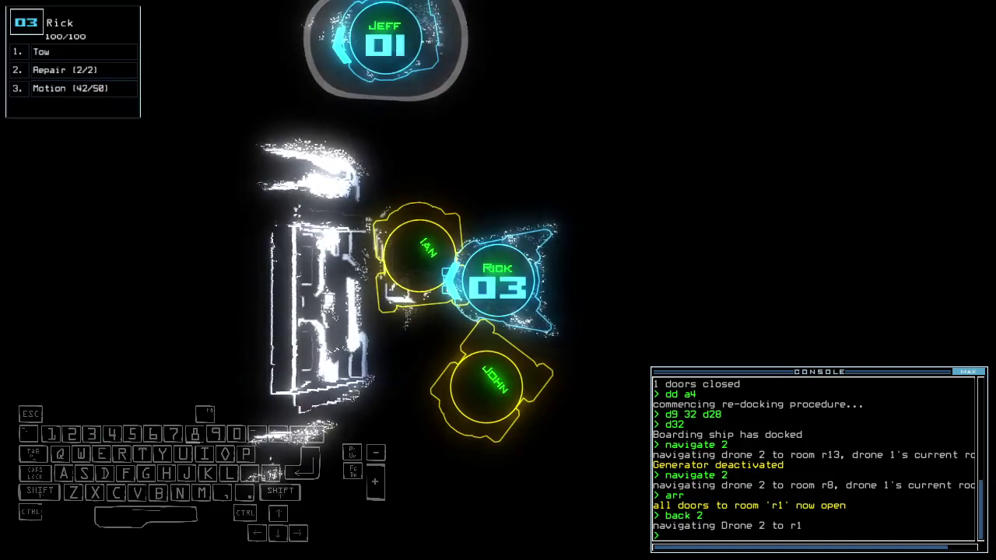
type("repair")
List needed repairs and fix communication on captured drones 5 and 6
key("Return")
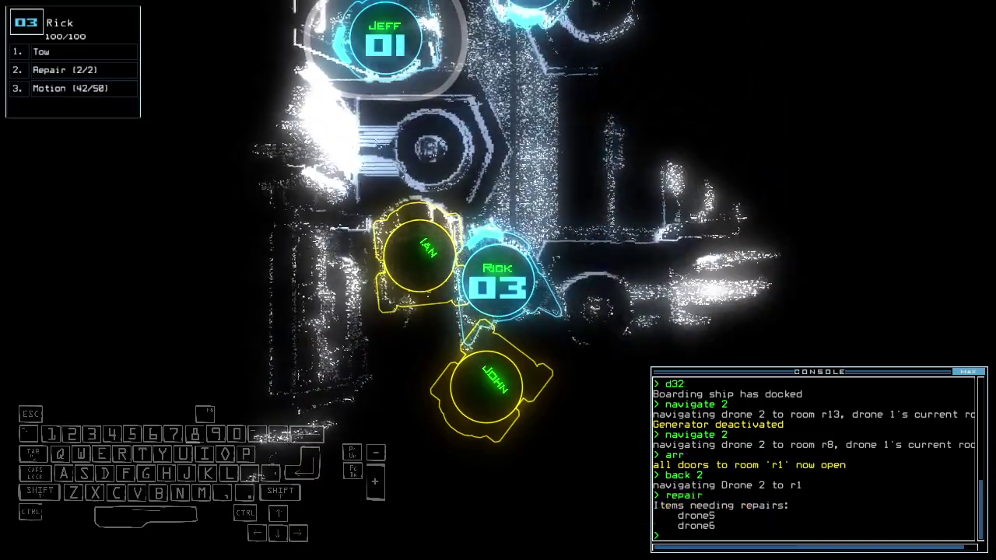
type("repair dr")
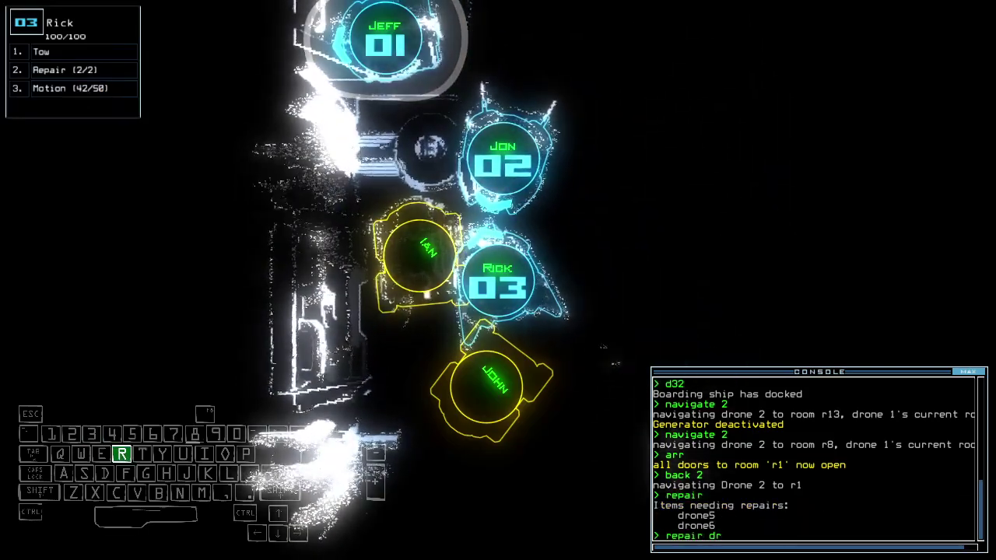
type("one 5")
key("Return")
type("rep")
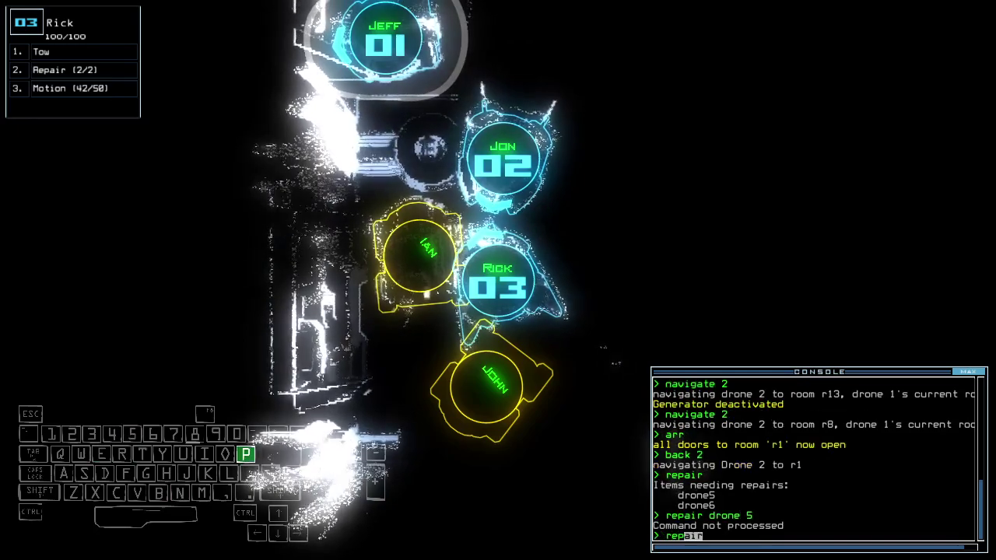
type("air drone5")
key("Return")
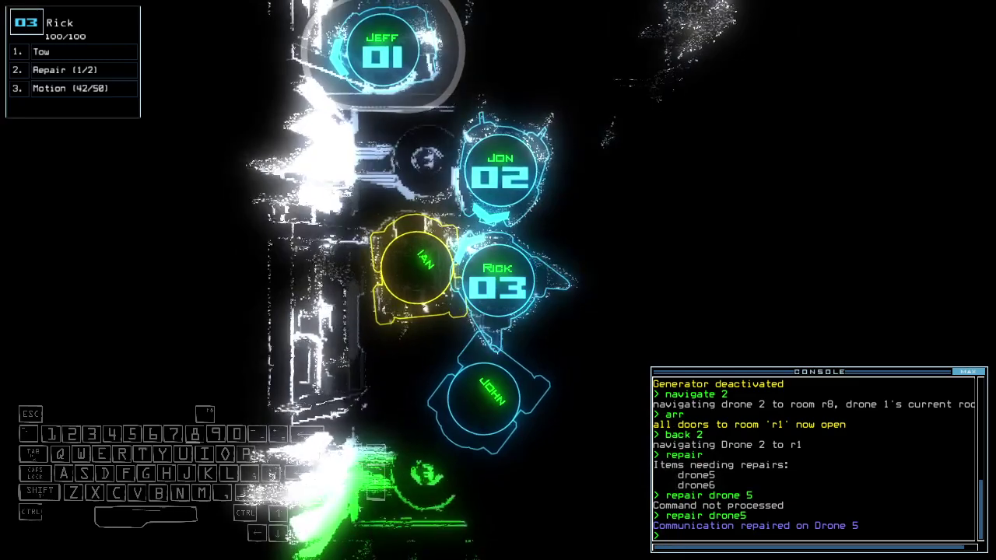
type("repair drone6")
key("Return")
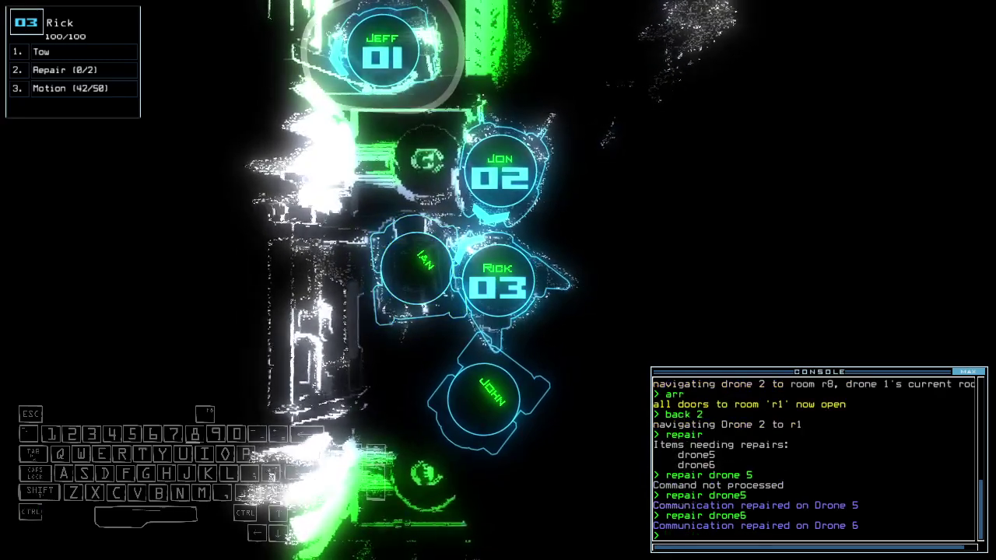
Close room r1's doors and end the mission with 'oot' to show the score
key("space")
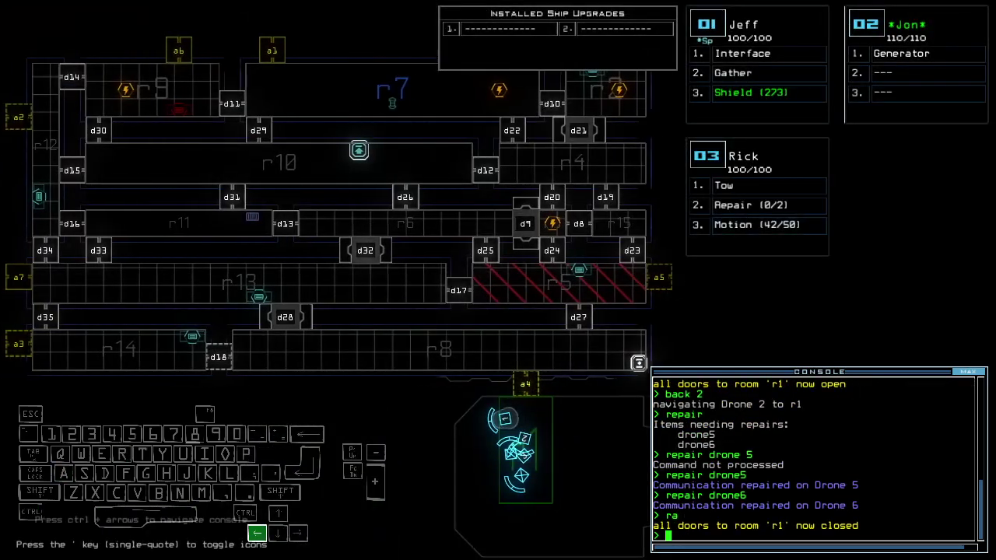
left_click_drag(312, 234, 347, 244)
type("oot")
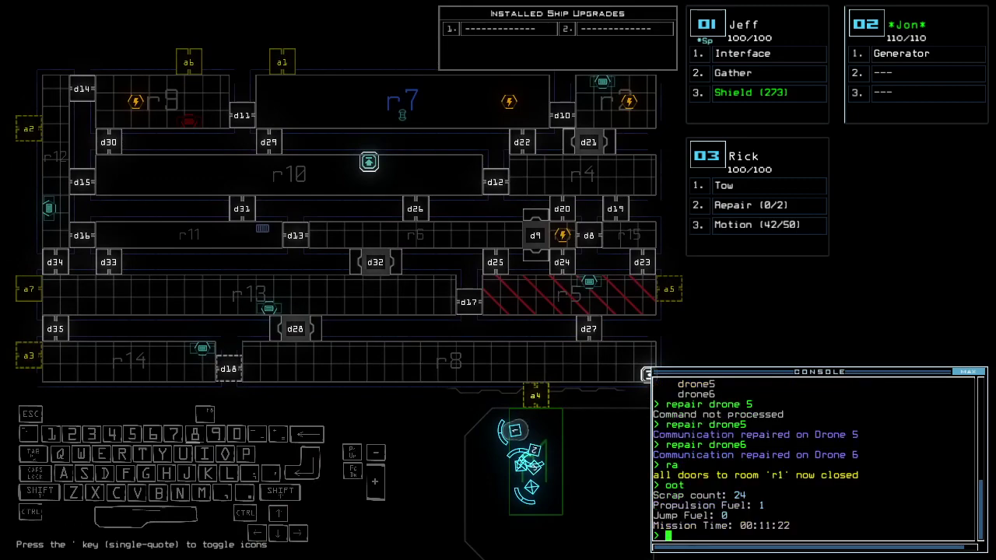
key("Return")
Accept the score and wait on the 02/28/2024 Modded Daily leaderboard
key("space")
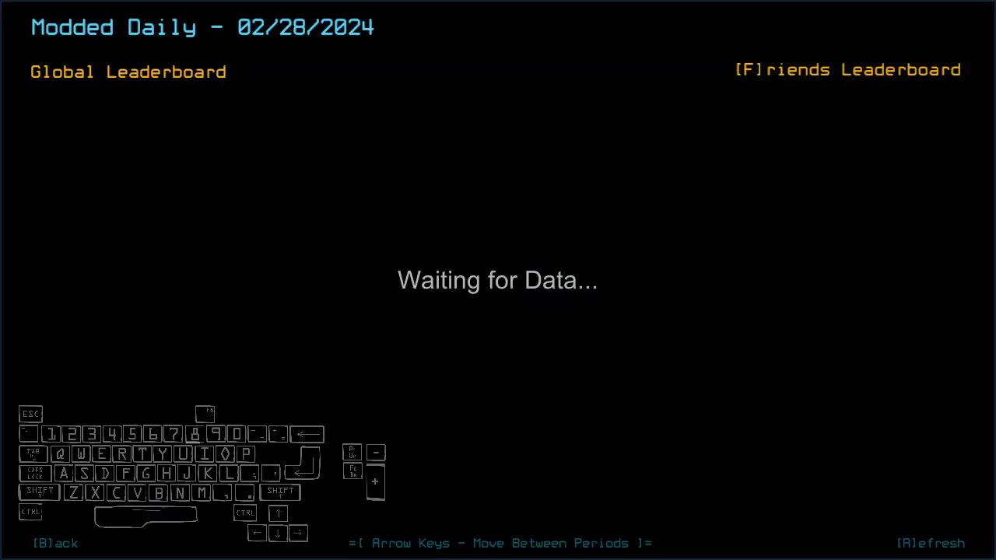